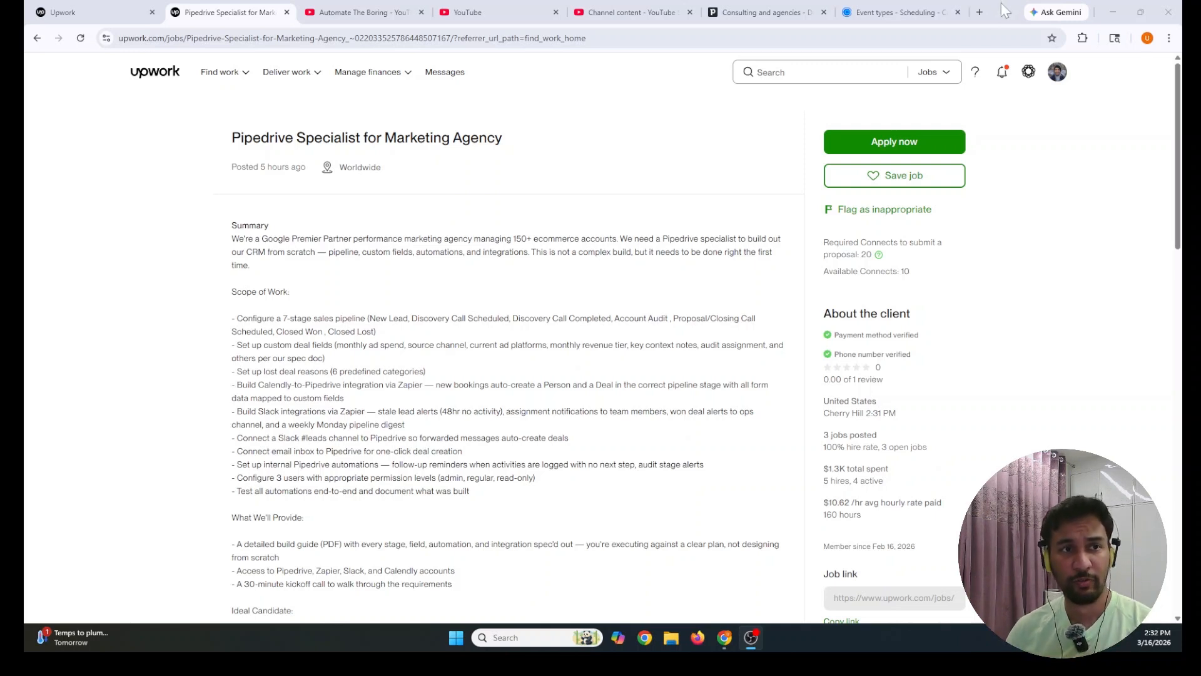
Read the job post's title and the start of its Scope of Work requirements
{"action": "scroll", "coordinate": [298, 217], "scroll_direction": "down", "scroll_amount": 1}
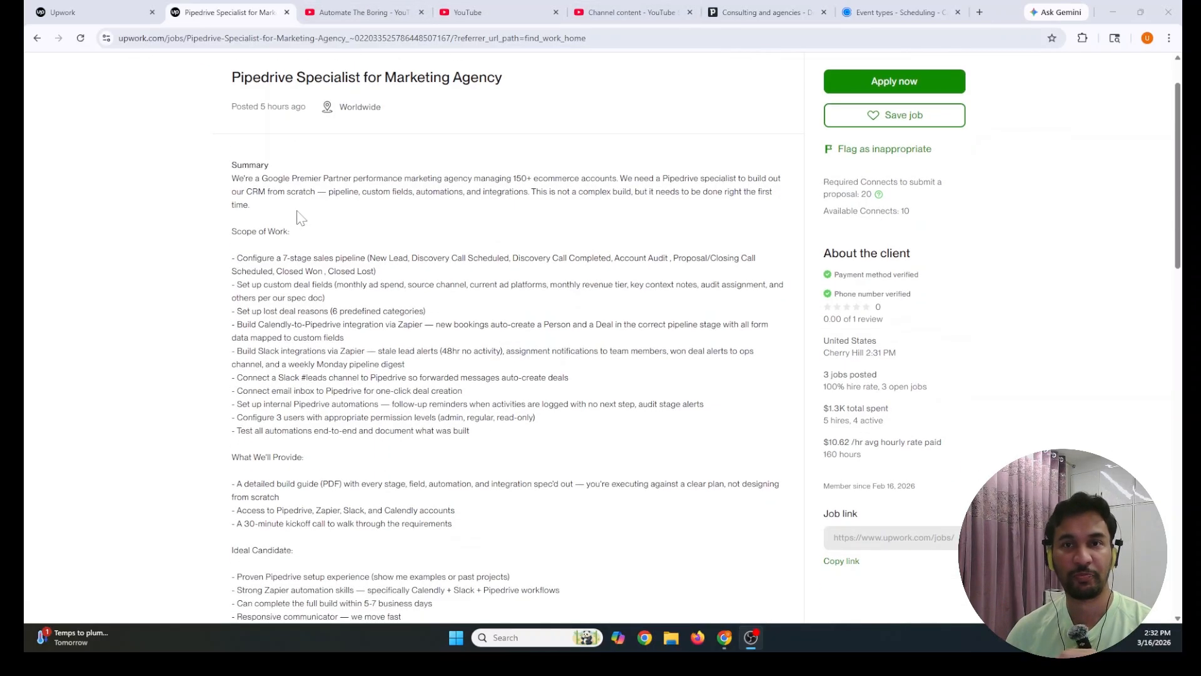
{"action": "left_click_drag", "start_coordinate": [233, 78], "coordinate": [454, 78]}
{"action": "left_click", "coordinate": [395, 196]}
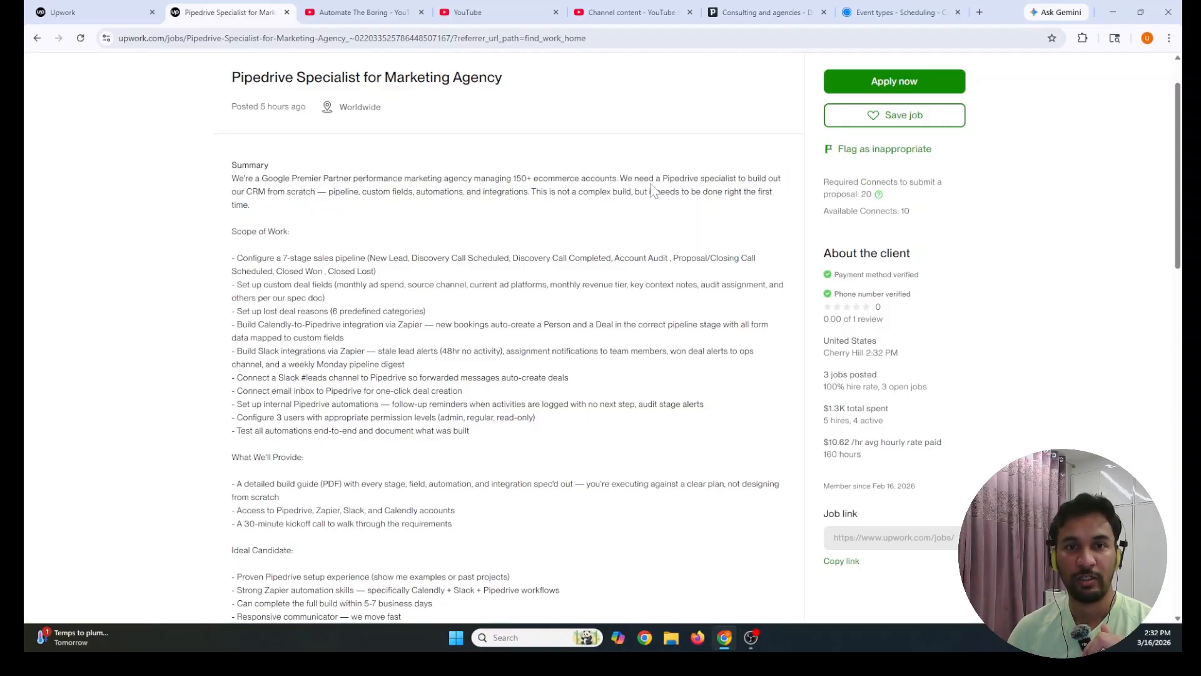
{"action": "left_click_drag", "start_coordinate": [680, 179], "coordinate": [748, 178]}
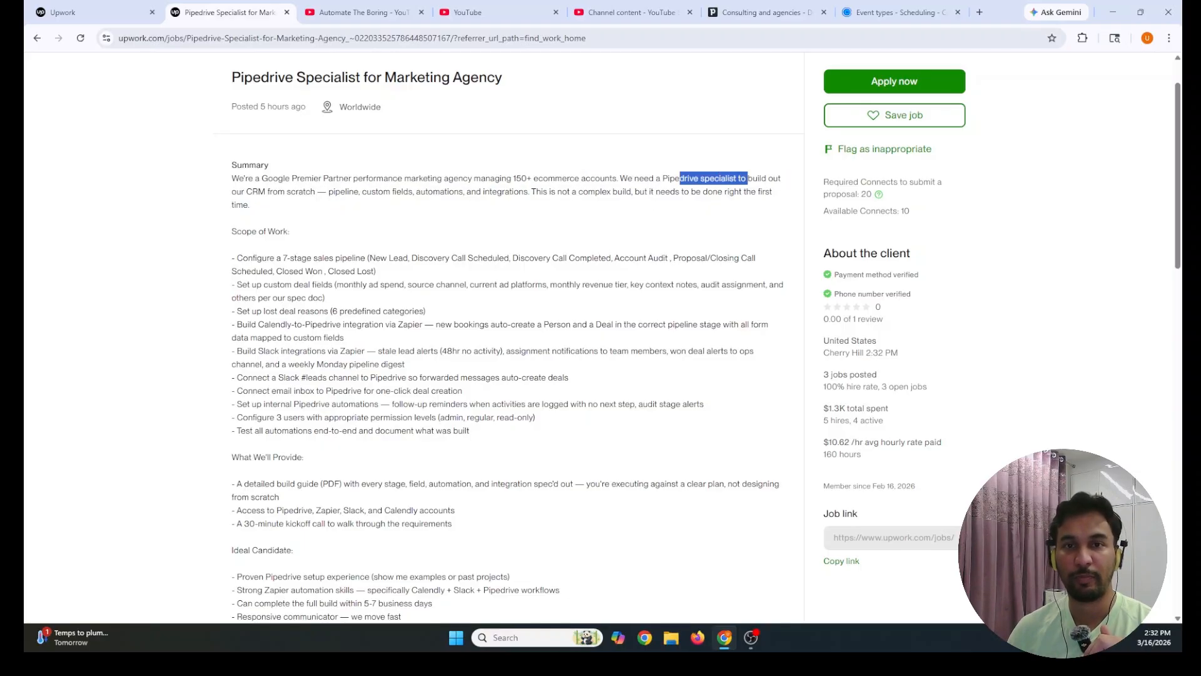
{"action": "left_click", "coordinate": [773, 192]}
{"action": "mouse_move", "coordinate": [232, 232]}
{"action": "left_mouse_down"}
{"action": "mouse_move", "coordinate": [503, 440]}
{"action": "mouse_move", "coordinate": [220, 234]}
{"action": "left_mouse_up"}
{"action": "left_click", "coordinate": [482, 434]}
{"action": "left_click", "coordinate": [220, 240]}
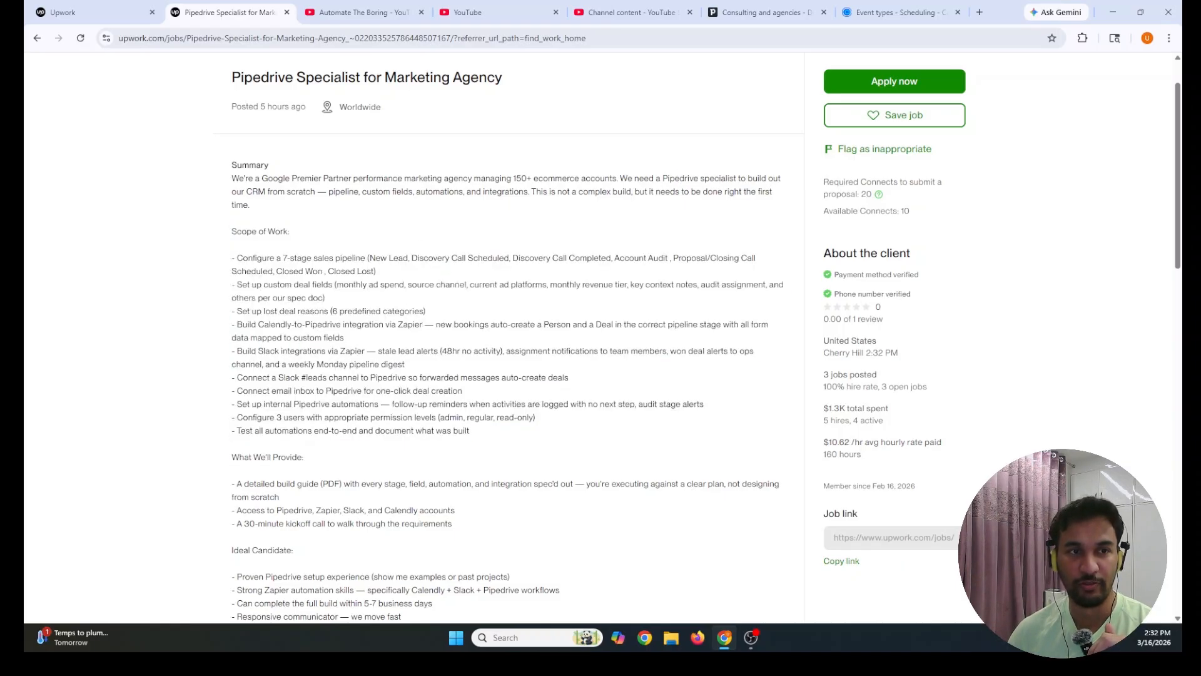
{"action": "scroll", "coordinate": [247, 233], "scroll_direction": "down", "scroll_amount": 1}
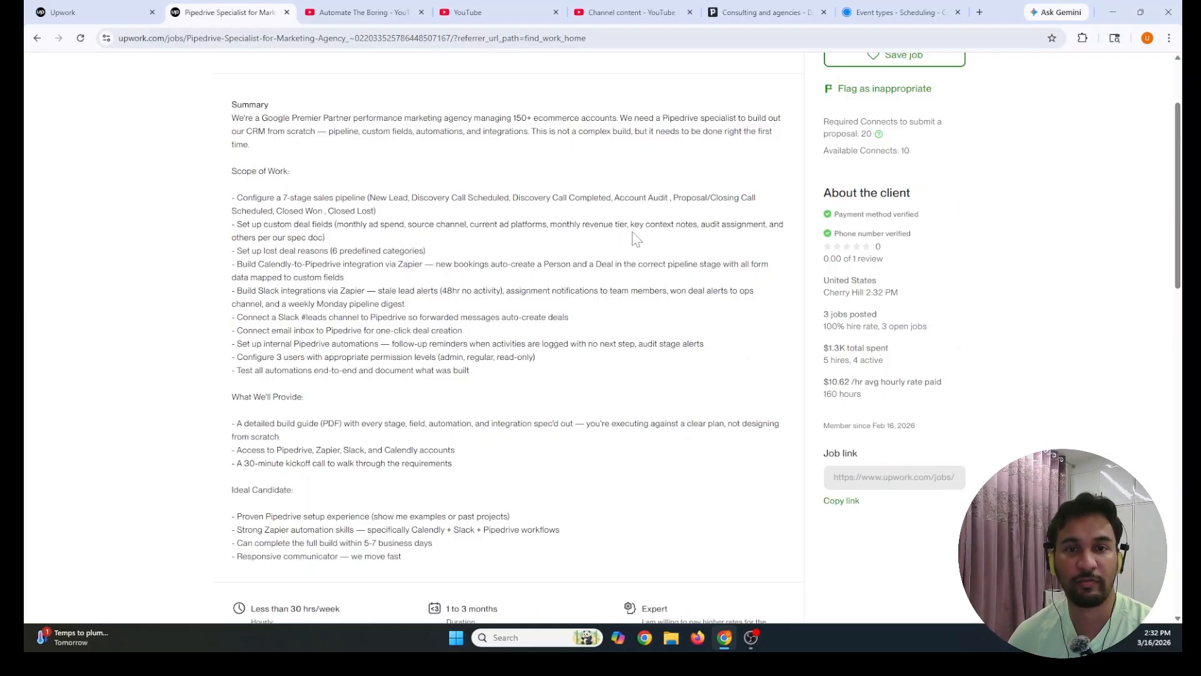
Review the lost deal reasons (6 predefined categories) and Calendly-to-Pipedrive integration bullets
{"action": "left_click_drag", "start_coordinate": [237, 250], "coordinate": [440, 254]}
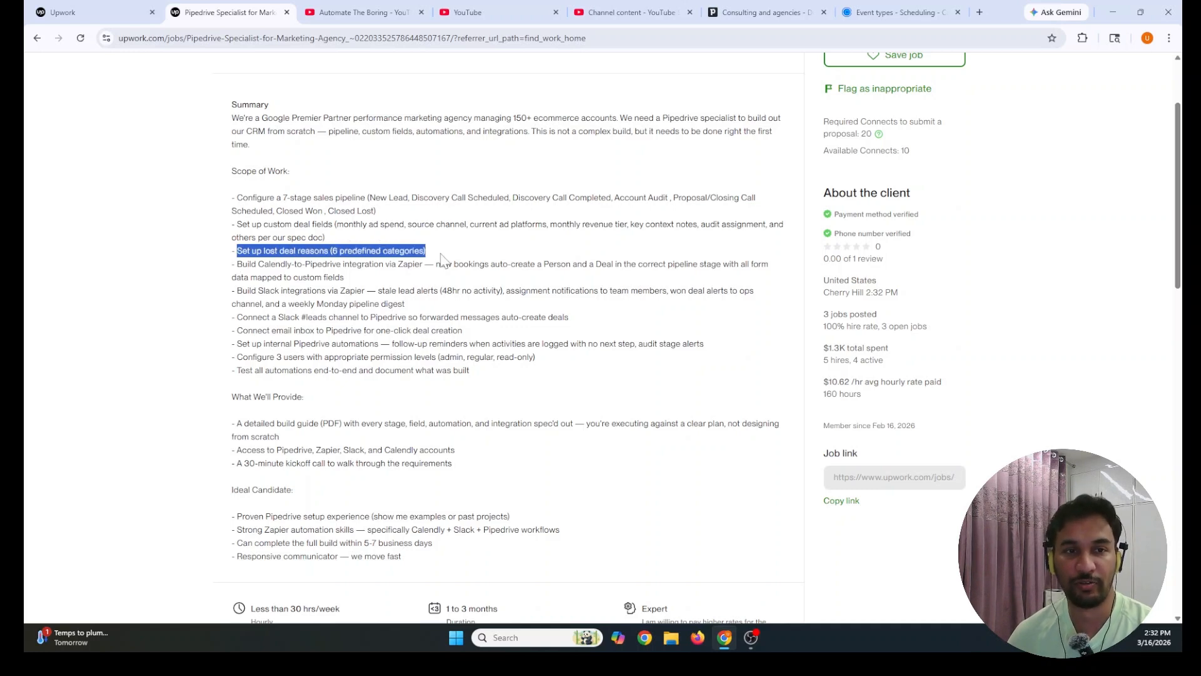
{"action": "left_click", "coordinate": [441, 254]}
{"action": "left_click_drag", "start_coordinate": [329, 251], "coordinate": [426, 251]}
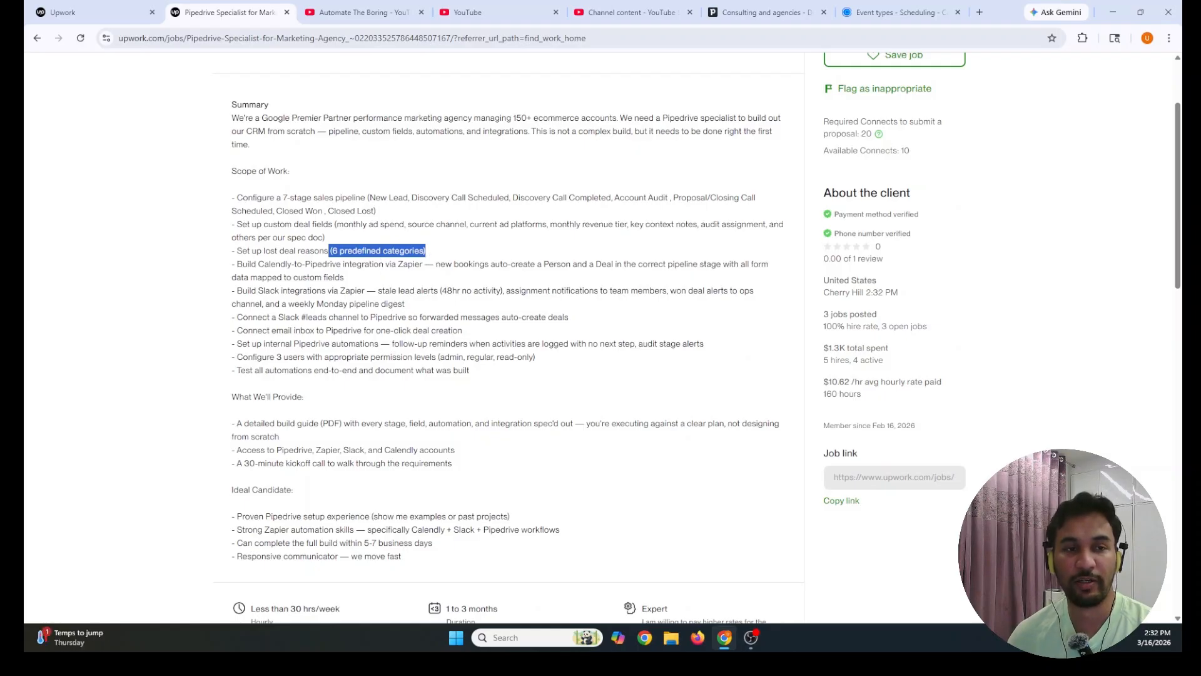
{"action": "left_click", "coordinate": [430, 256]}
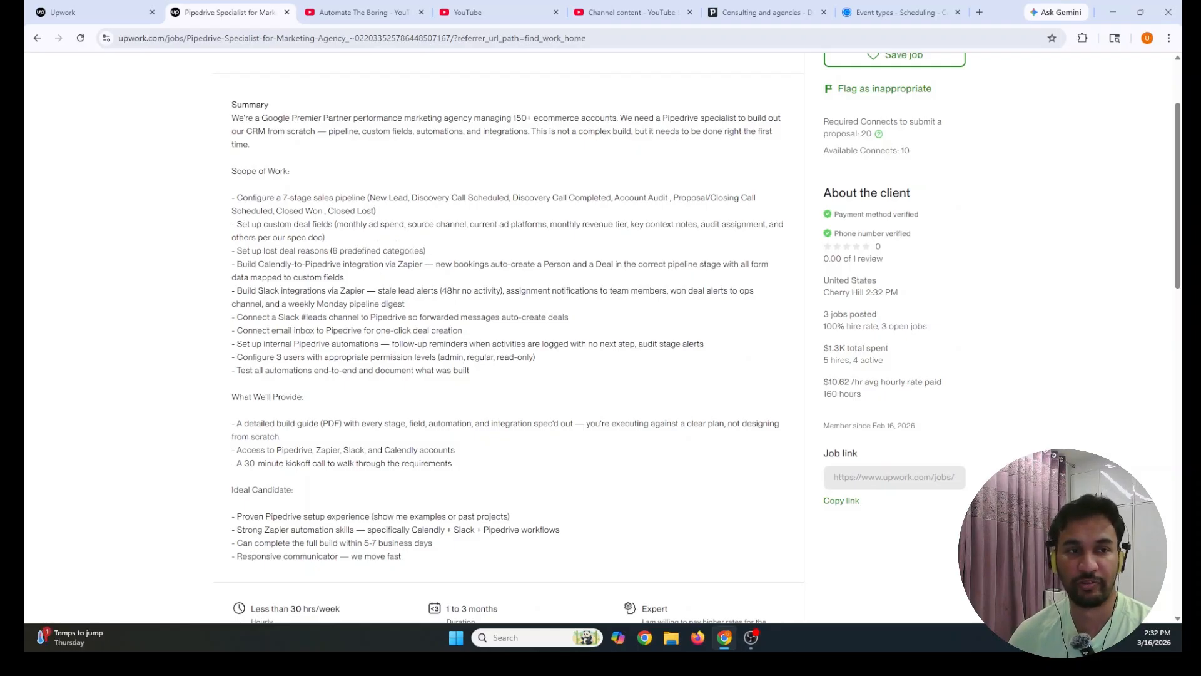
{"action": "left_click_drag", "start_coordinate": [329, 252], "coordinate": [431, 252]}
{"action": "left_click", "coordinate": [433, 253]}
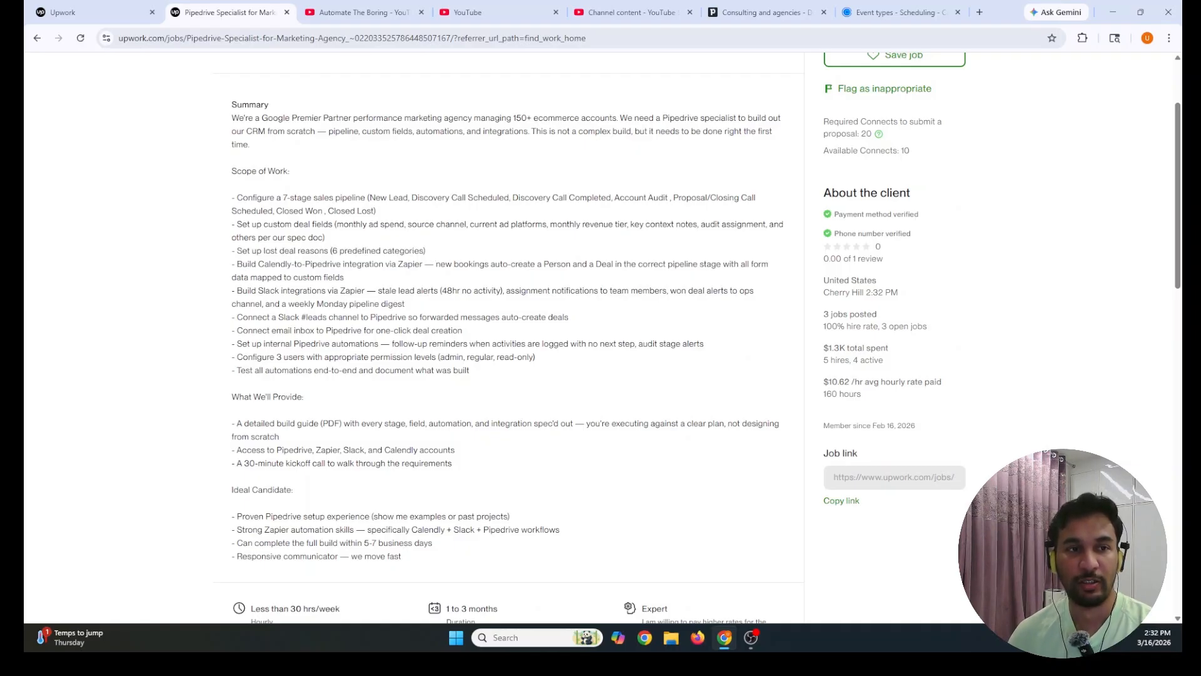
{"action": "left_click_drag", "start_coordinate": [237, 264], "coordinate": [354, 282]}
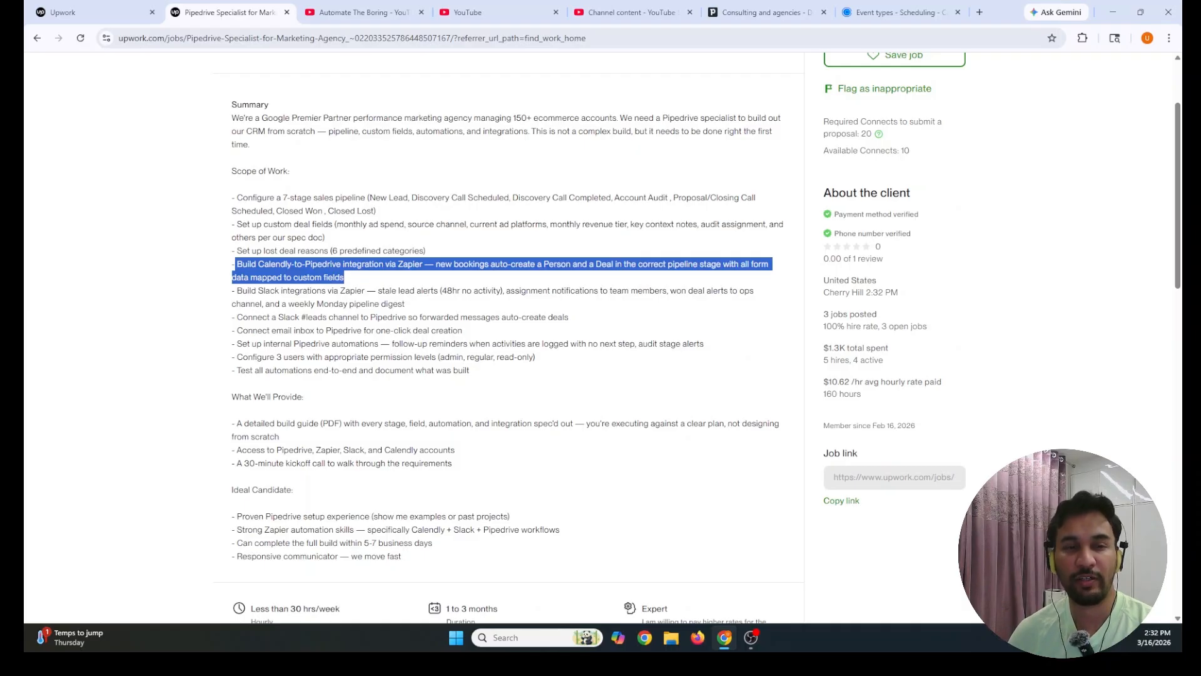
{"action": "left_click", "coordinate": [435, 277]}
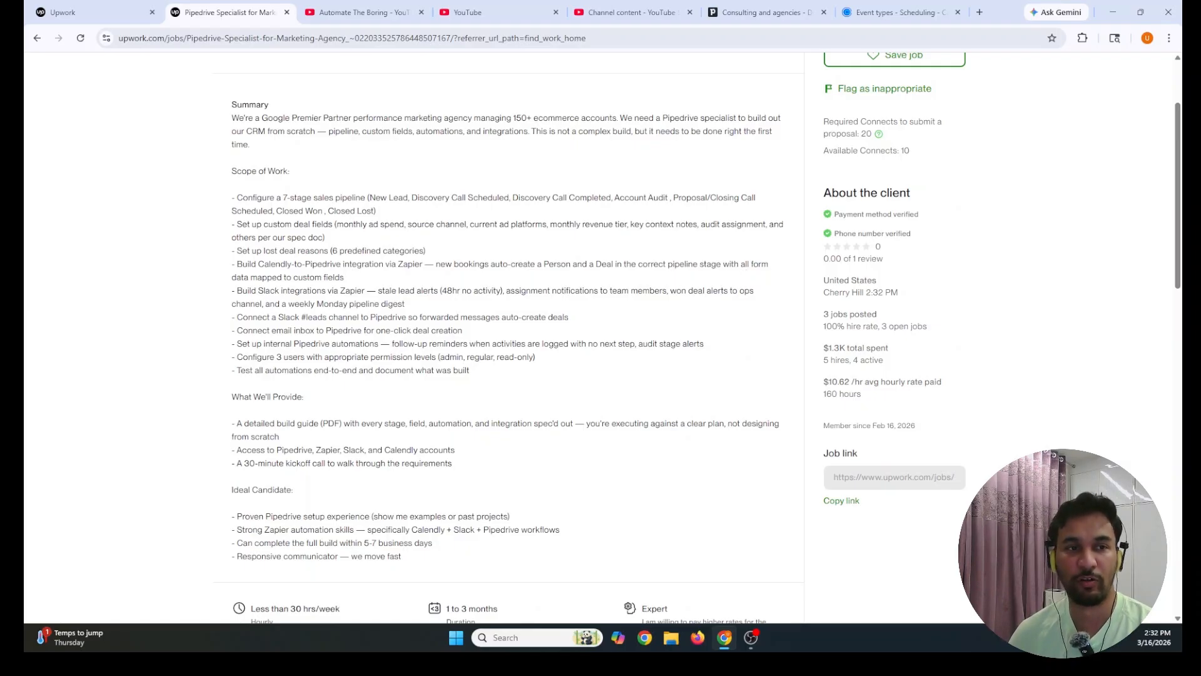
{"action": "left_click_drag", "start_coordinate": [345, 277], "coordinate": [230, 265]}
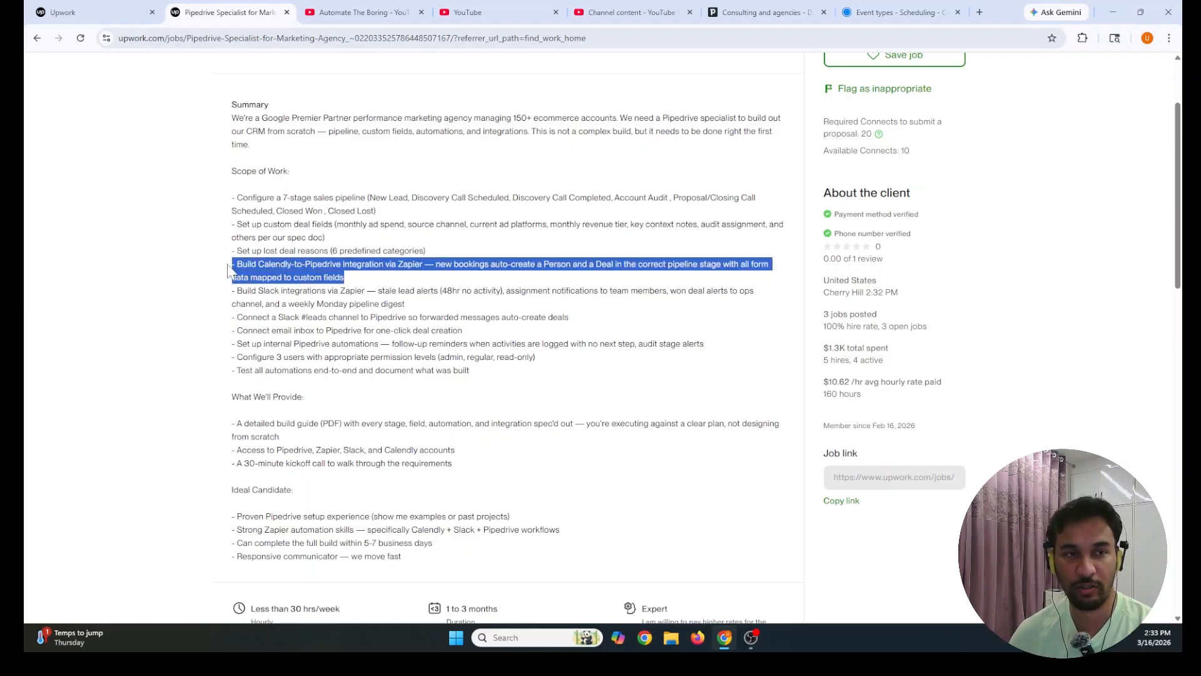
{"action": "left_click", "coordinate": [217, 274]}
Review the Slack/Zapier alerts, Slack #leads channel, email inbox, and internal Pipedrive automations requirements
{"action": "scroll", "coordinate": [506, 338], "scroll_direction": "down", "scroll_amount": 2}
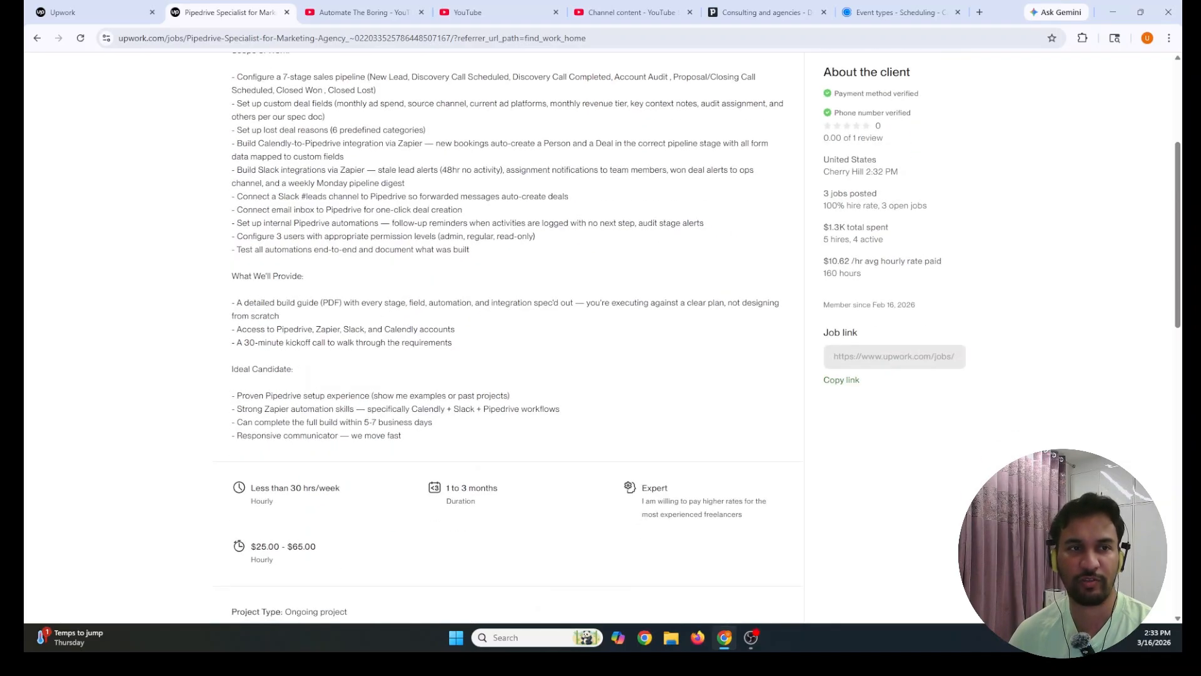
{"action": "left_click_drag", "start_coordinate": [232, 169], "coordinate": [433, 191]}
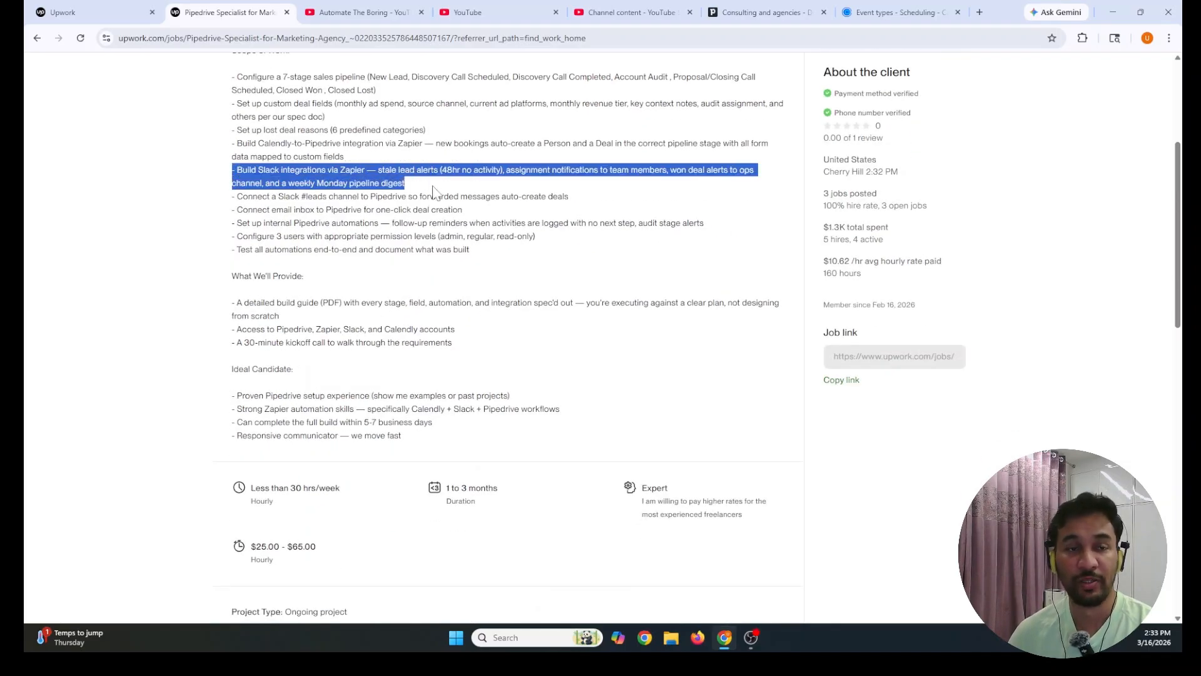
{"action": "left_click", "coordinate": [433, 278]}
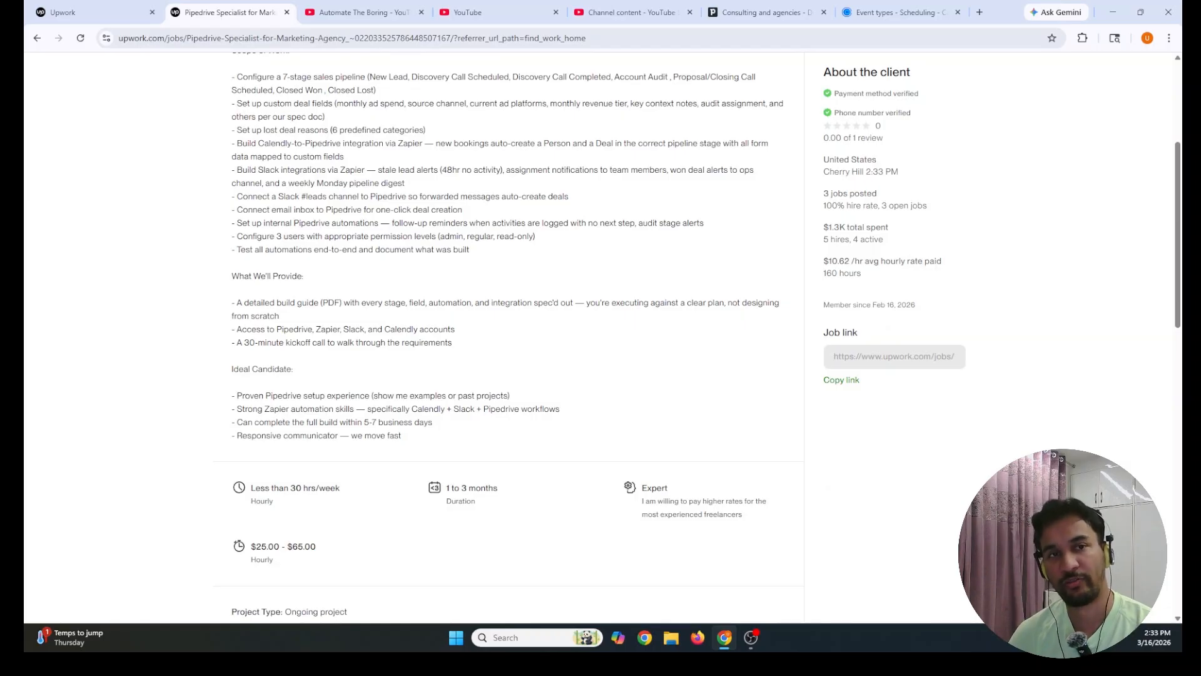
{"action": "left_click_drag", "start_coordinate": [377, 171], "coordinate": [501, 171]}
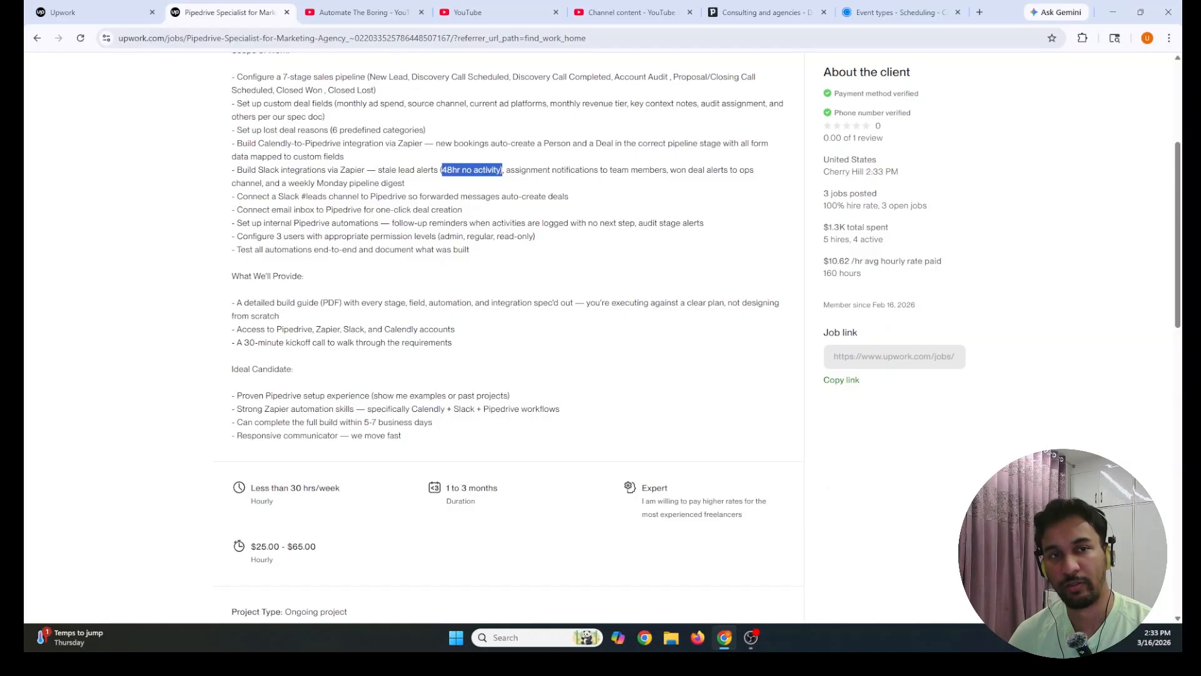
{"action": "left_click_drag", "start_coordinate": [377, 170], "coordinate": [473, 170]}
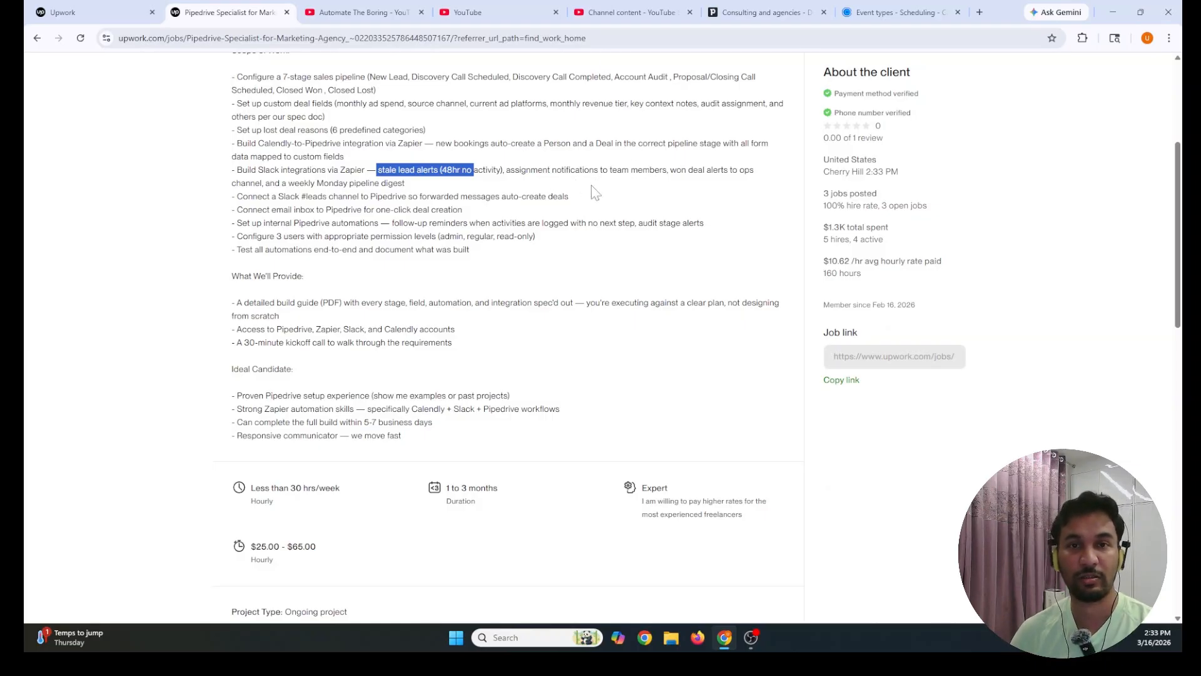
{"action": "left_click_drag", "start_coordinate": [670, 170], "coordinate": [405, 182]}
{"action": "left_click", "coordinate": [410, 194]}
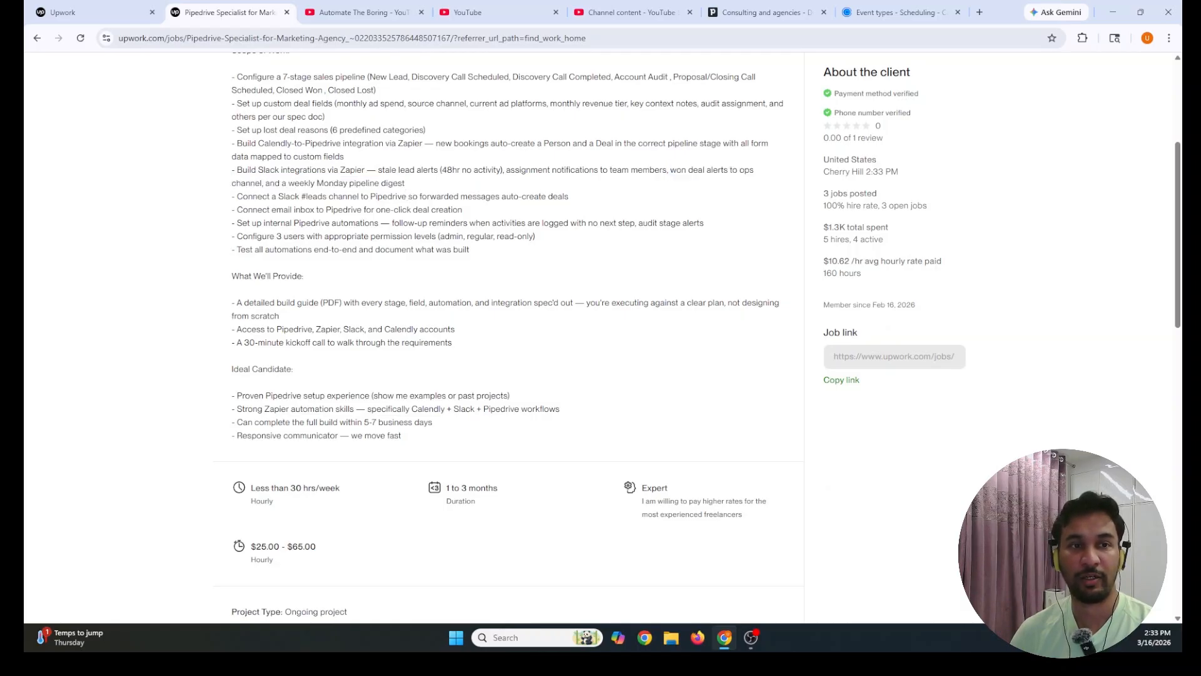
{"action": "left_click_drag", "start_coordinate": [236, 196], "coordinate": [347, 196]}
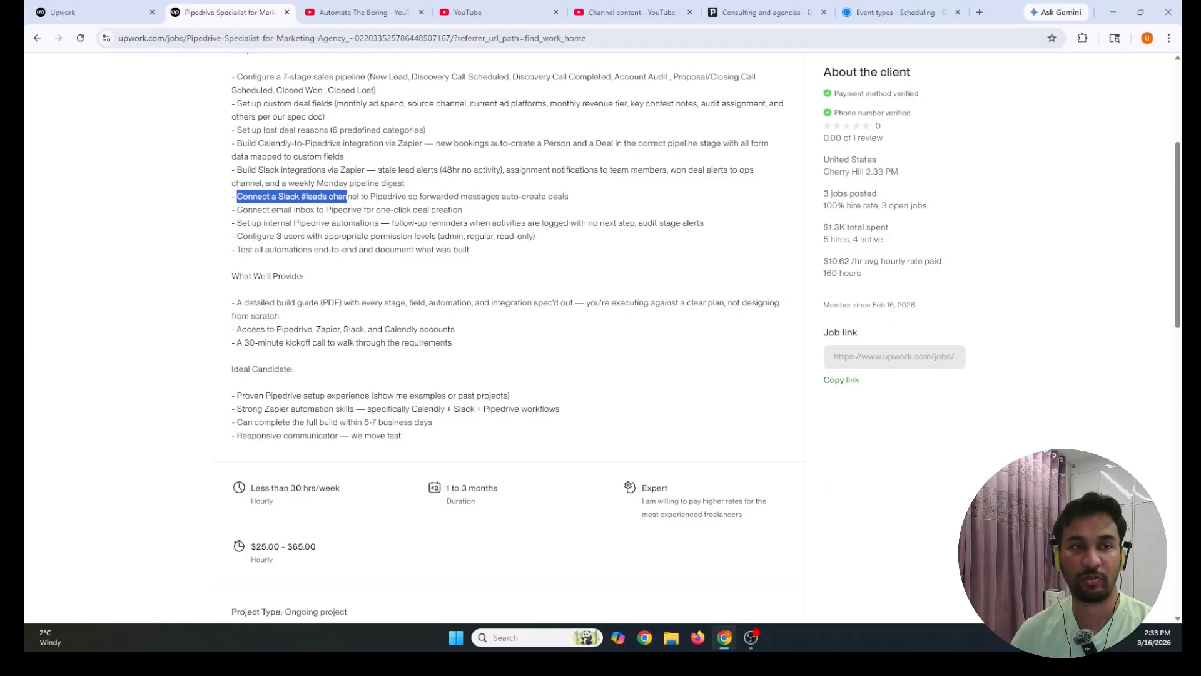
{"action": "left_click", "coordinate": [253, 223]}
{"action": "left_click_drag", "start_coordinate": [236, 210], "coordinate": [468, 216]}
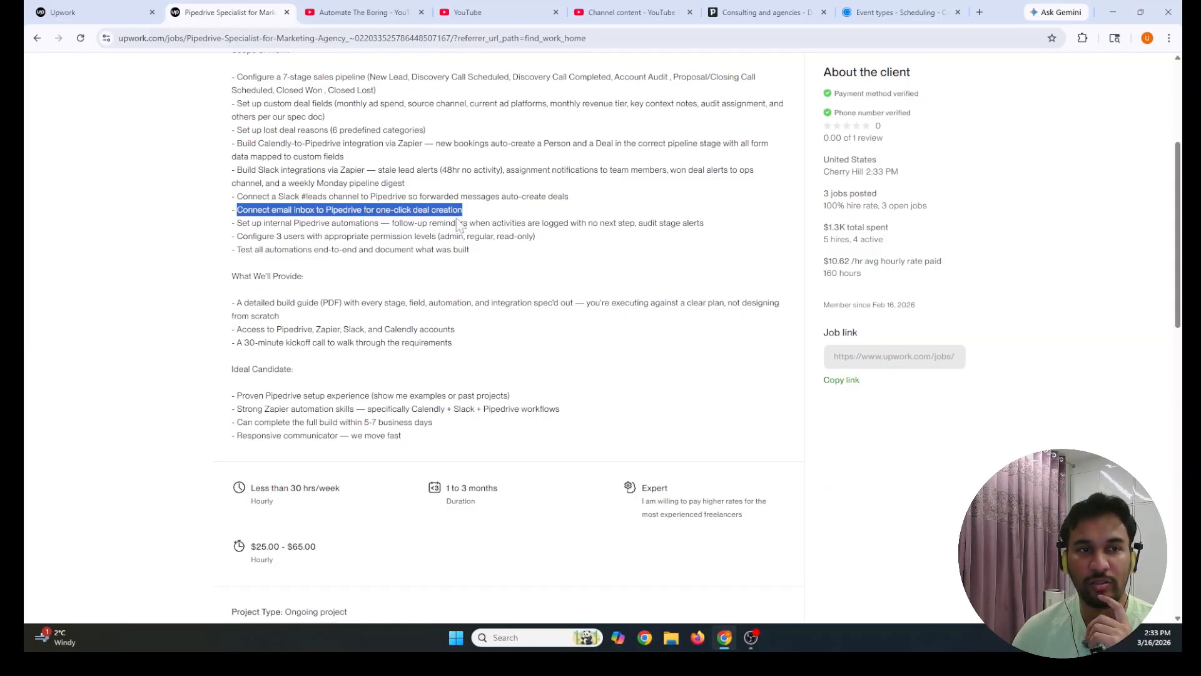
{"action": "left_click", "coordinate": [413, 210]}
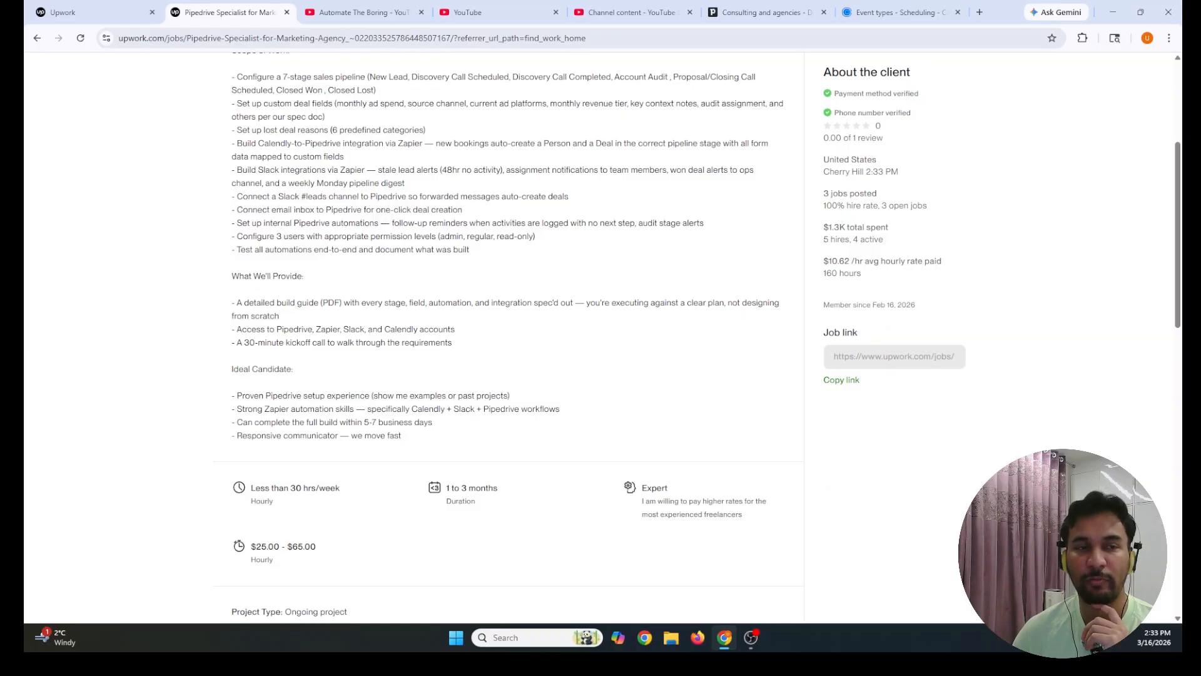
{"action": "left_click_drag", "start_coordinate": [237, 224], "coordinate": [690, 223]}
{"action": "left_click", "coordinate": [252, 246]}
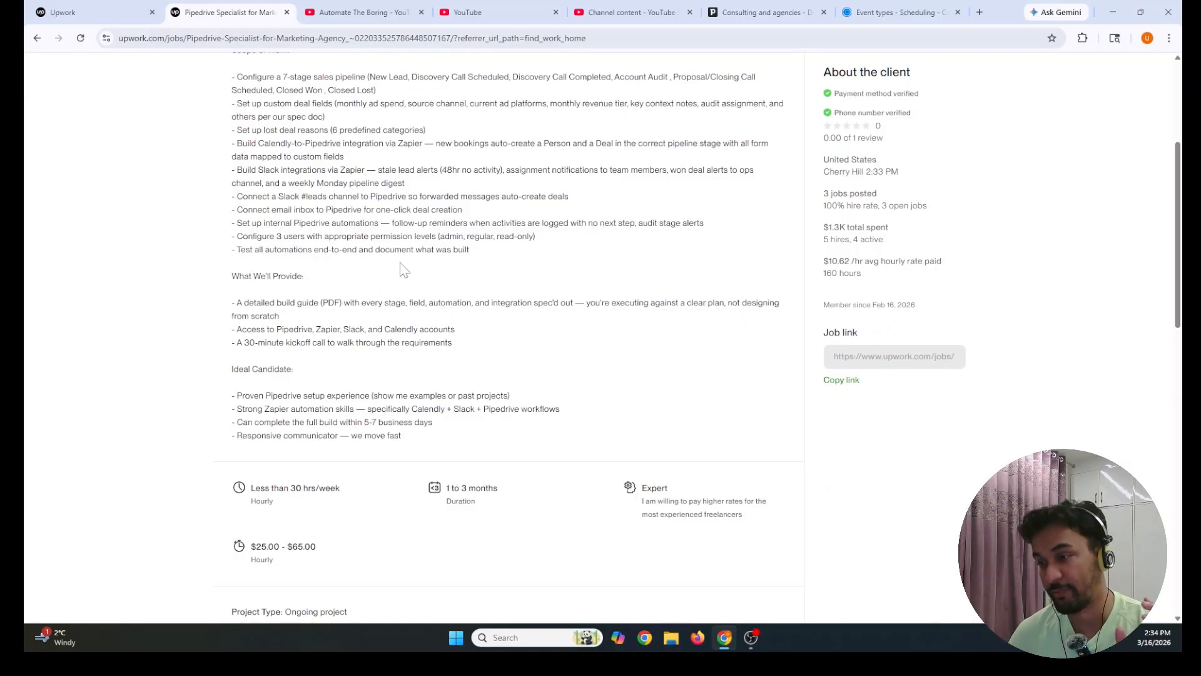
Look over the whole Scope of Work list and the What We'll Provide bullets
{"action": "scroll", "coordinate": [325, 401], "scroll_direction": "up", "scroll_amount": 1}
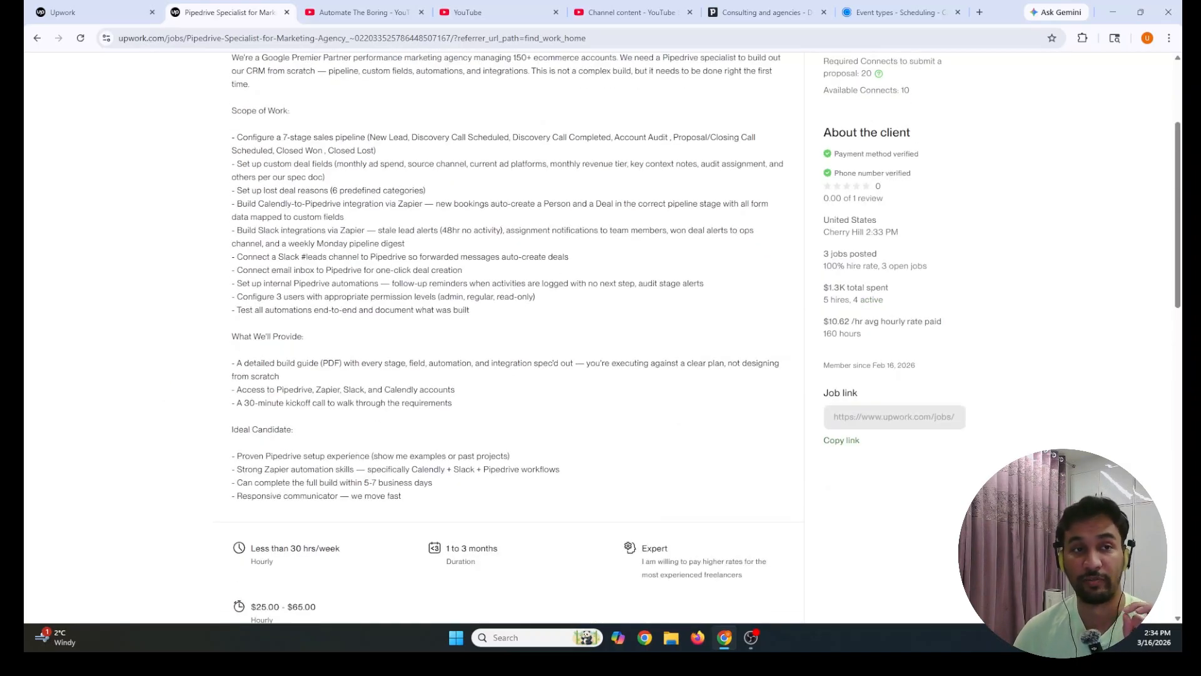
{"action": "left_click_drag", "start_coordinate": [231, 107], "coordinate": [504, 315]}
{"action": "left_click", "coordinate": [503, 314]}
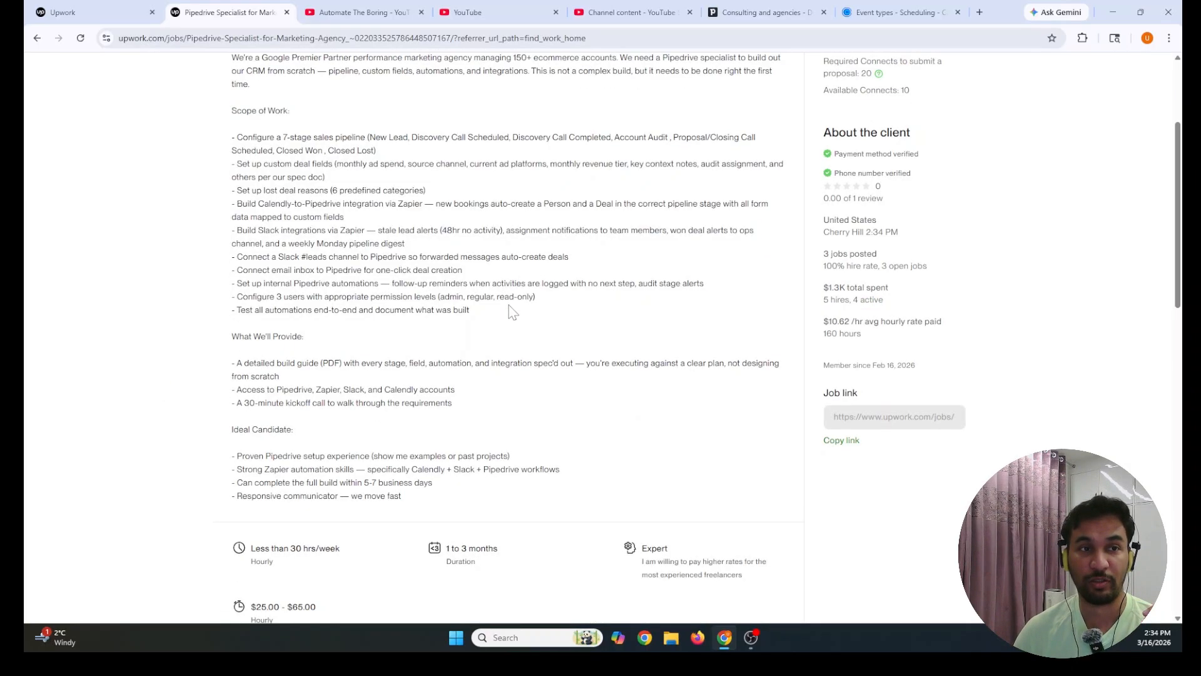
{"action": "left_click_drag", "start_coordinate": [231, 109], "coordinate": [492, 321]}
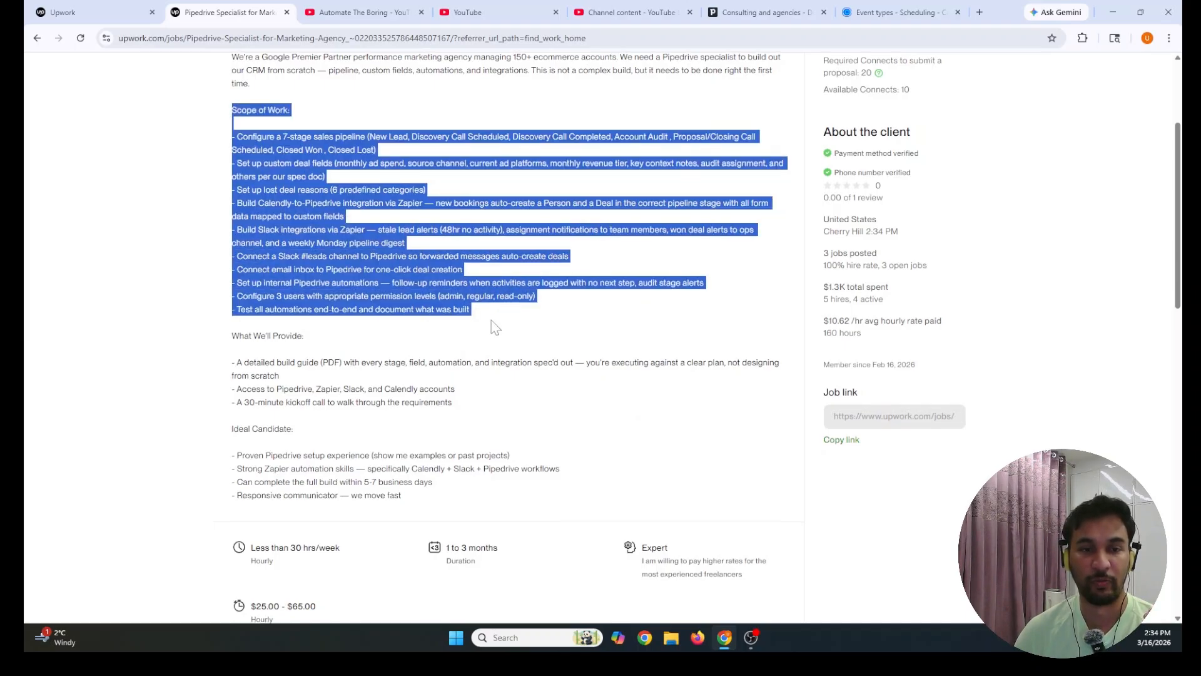
{"action": "scroll", "coordinate": [493, 324], "scroll_direction": "down", "scroll_amount": 1}
{"action": "left_click", "coordinate": [487, 318]}
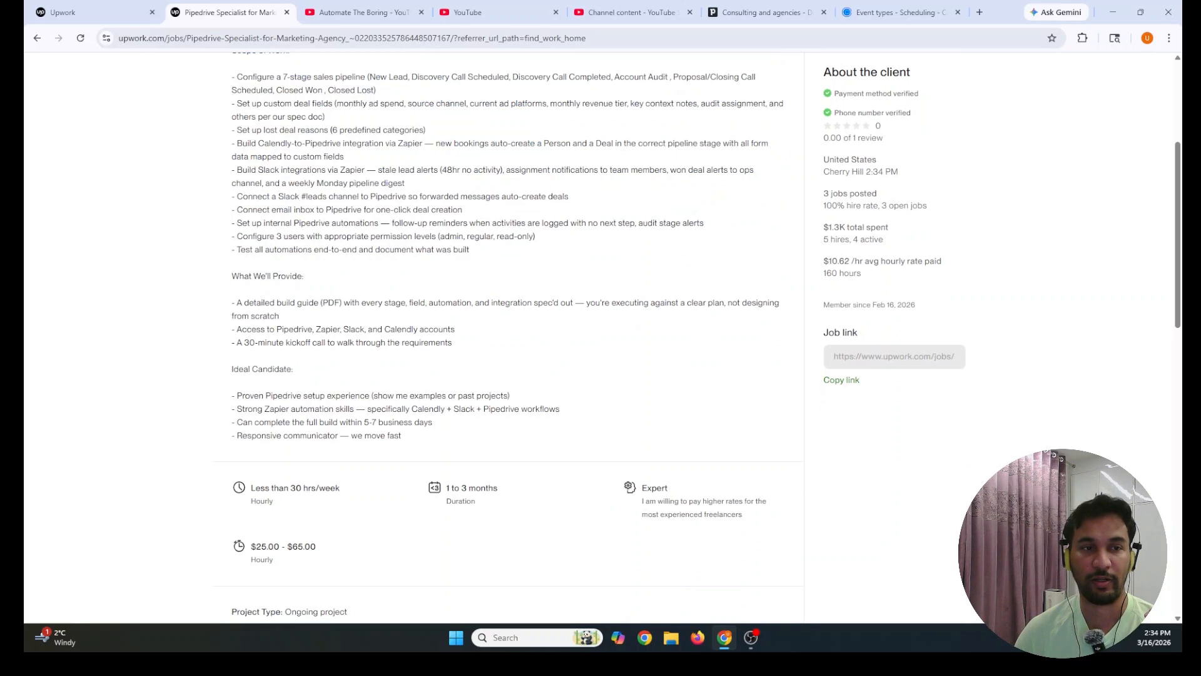
{"action": "left_click_drag", "start_coordinate": [232, 300], "coordinate": [458, 345]}
{"action": "left_click", "coordinate": [461, 350]}
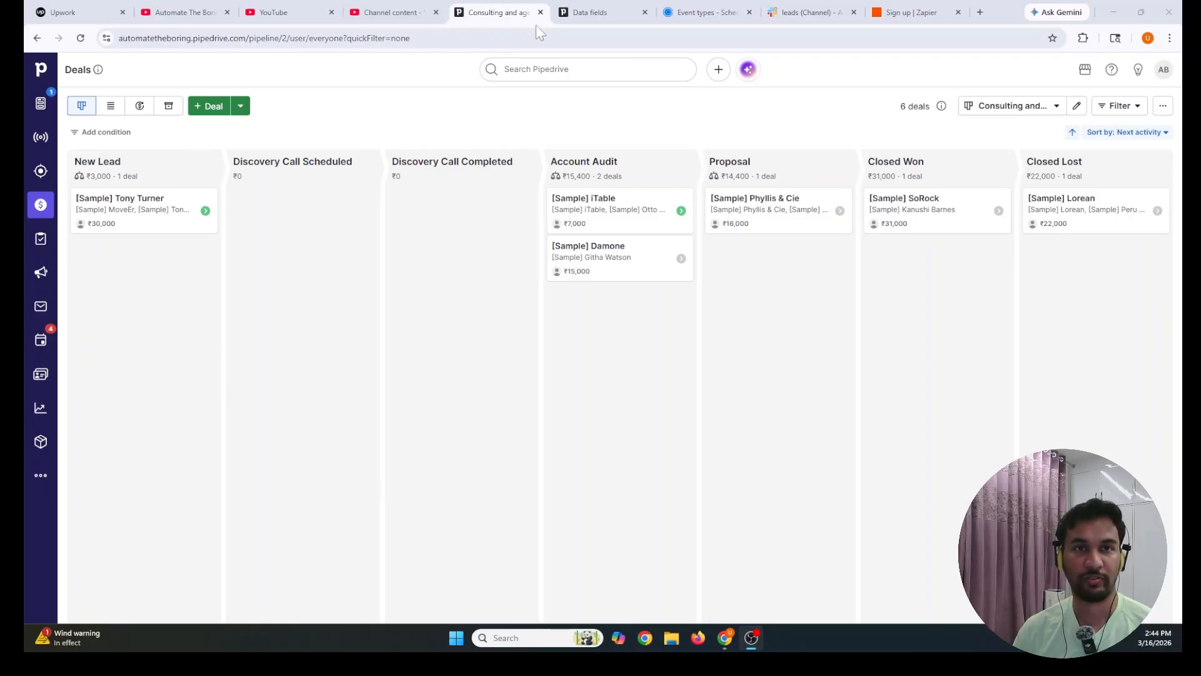
Check the 7-stage sales pipeline bullet and its stage names against the Pipedrive pipeline
{"action": "left_click", "coordinate": [70, 12]}
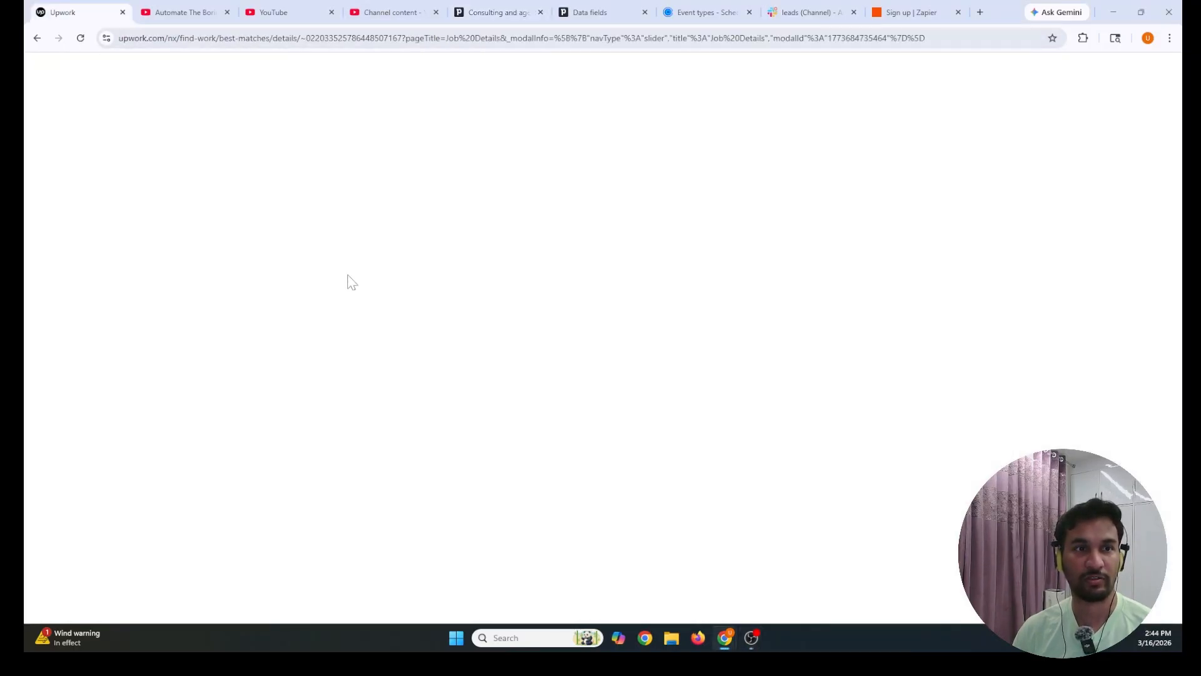
{"action": "left_click_drag", "start_coordinate": [589, 299], "coordinate": [877, 312]}
{"action": "left_click_drag", "start_coordinate": [724, 299], "coordinate": [870, 312]}
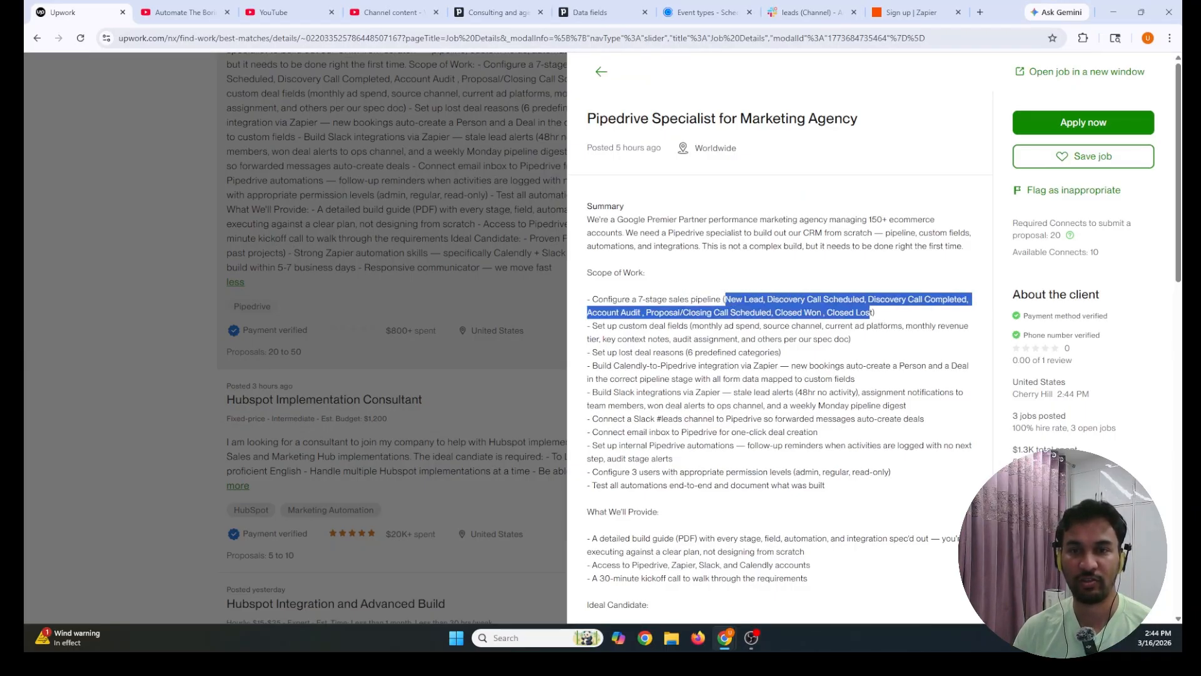
{"action": "left_click", "coordinate": [491, 12]}
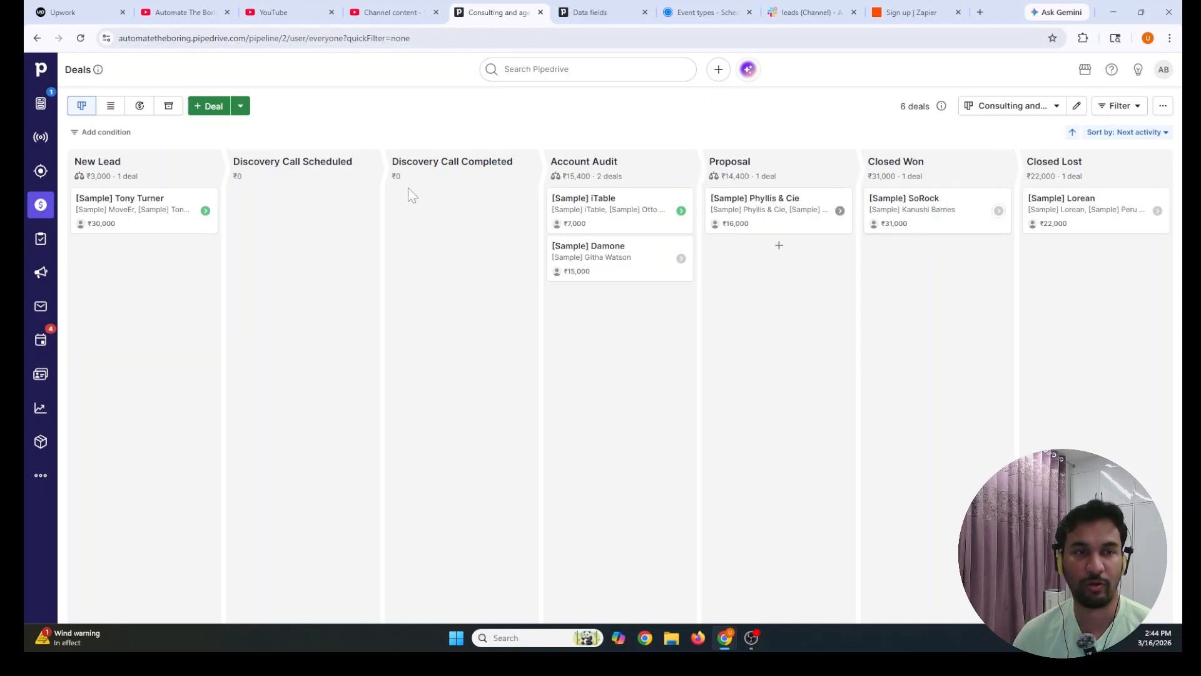
Compare the job post's requested custom deal fields with Pipedrive's empty Data fields page
{"action": "left_click", "coordinate": [590, 12]}
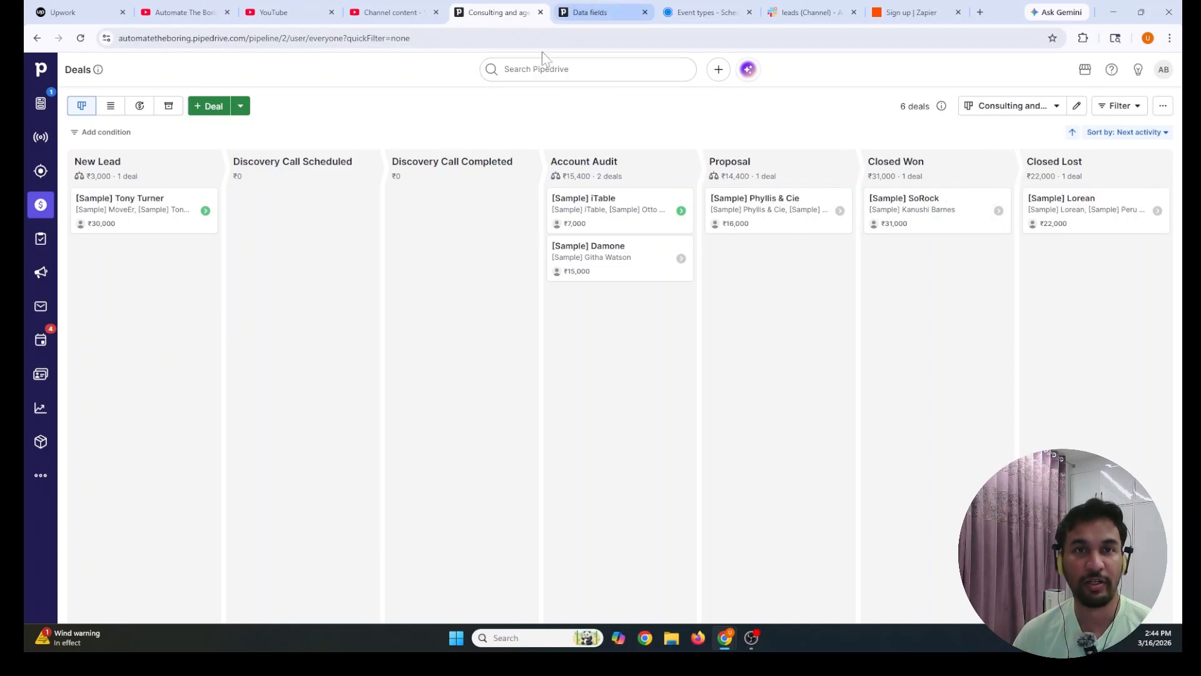
{"action": "left_click", "coordinate": [62, 12]}
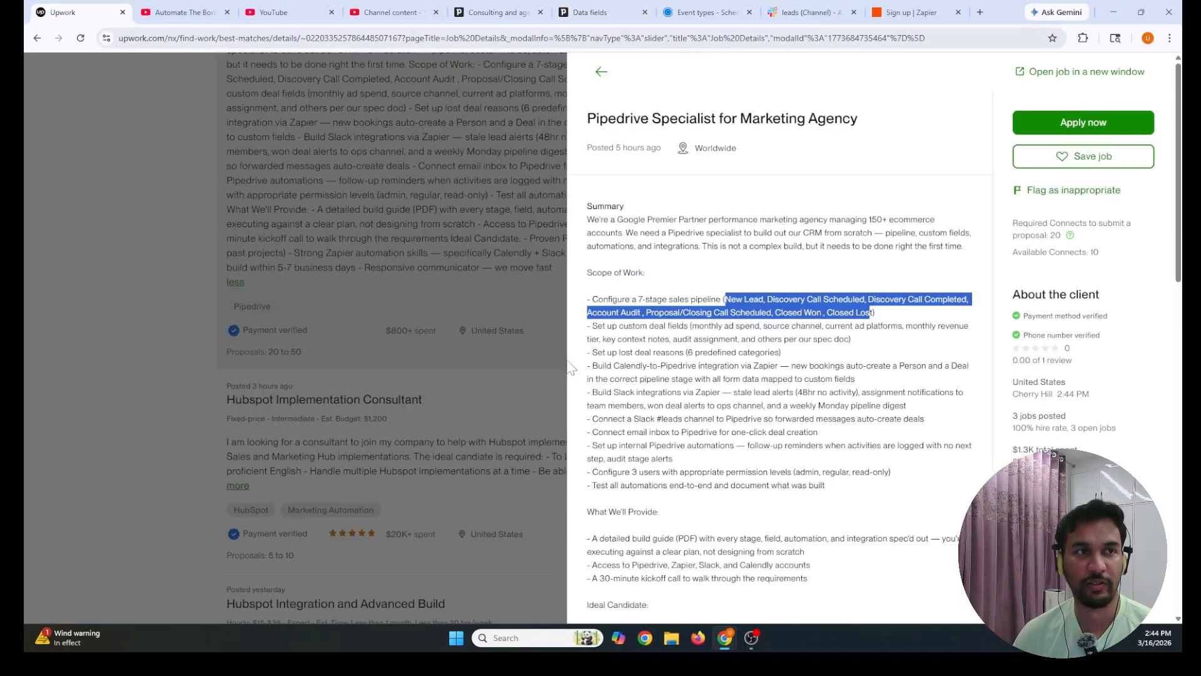
{"action": "left_click_drag", "start_coordinate": [587, 330], "coordinate": [865, 350]}
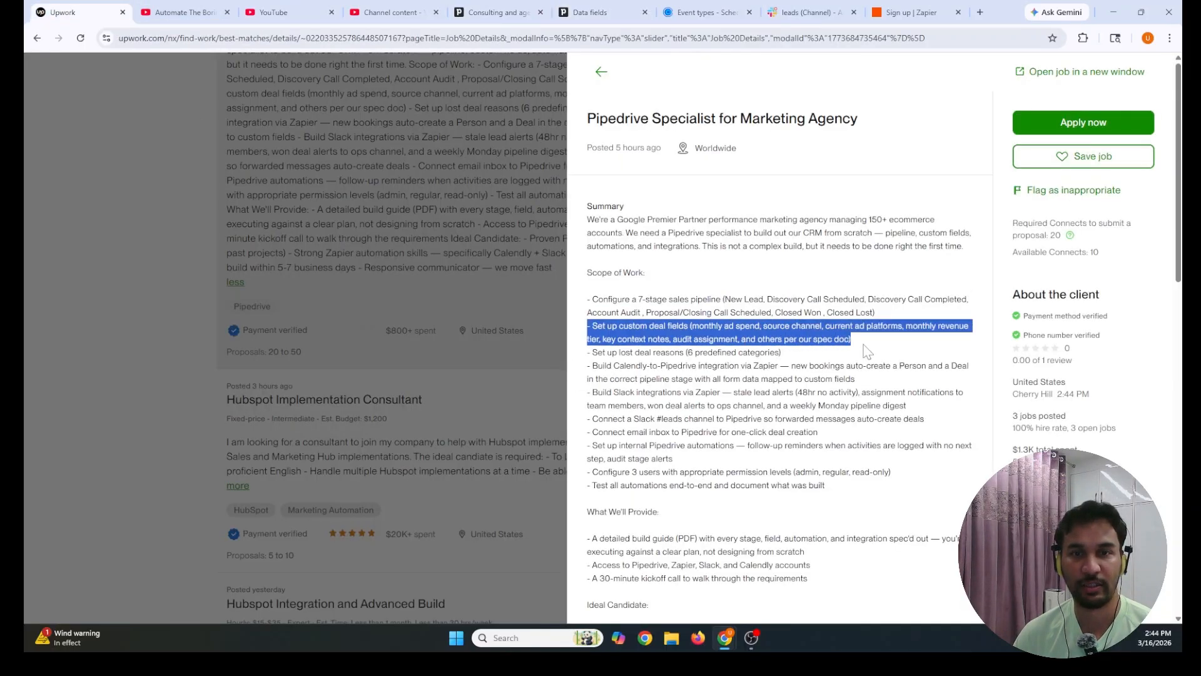
{"action": "left_click", "coordinate": [621, 338]}
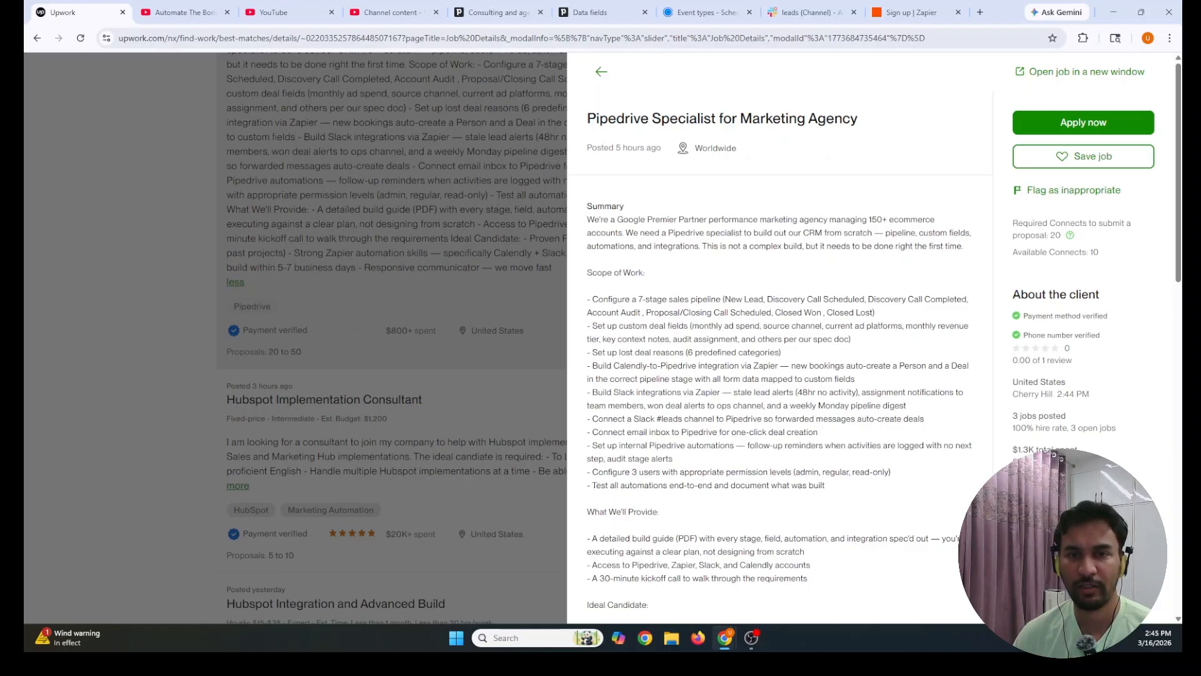
{"action": "left_click_drag", "start_coordinate": [691, 326], "coordinate": [823, 339]}
{"action": "left_click", "coordinate": [822, 340]}
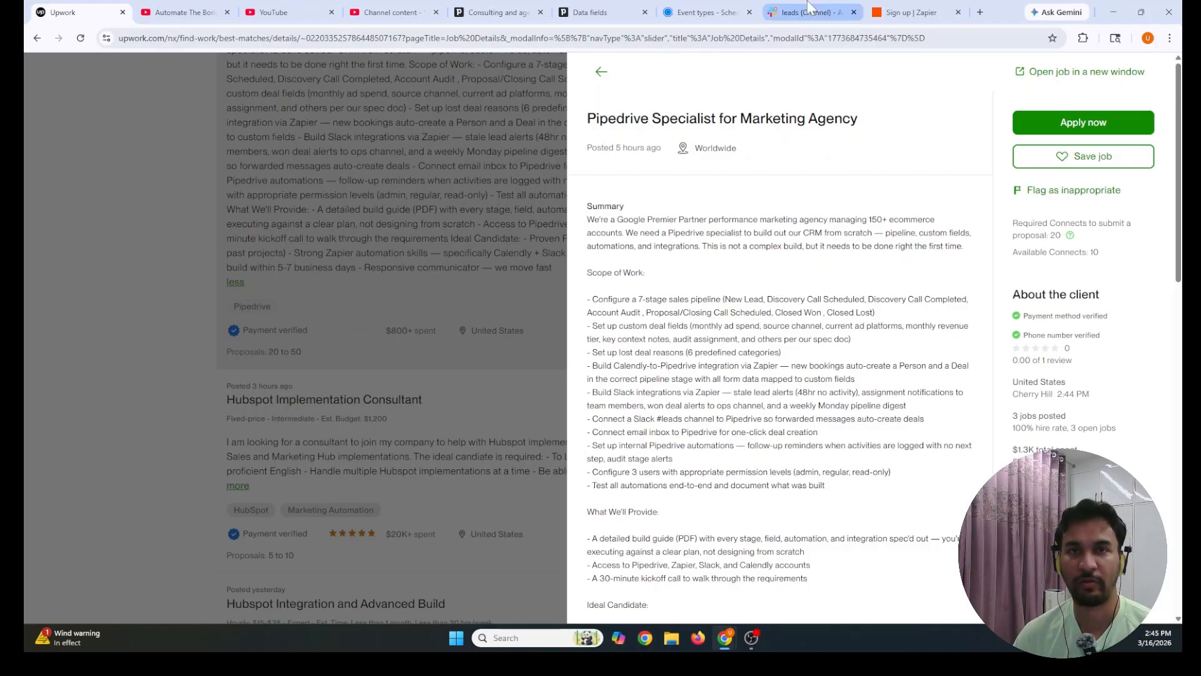
{"action": "left_click", "coordinate": [591, 12]}
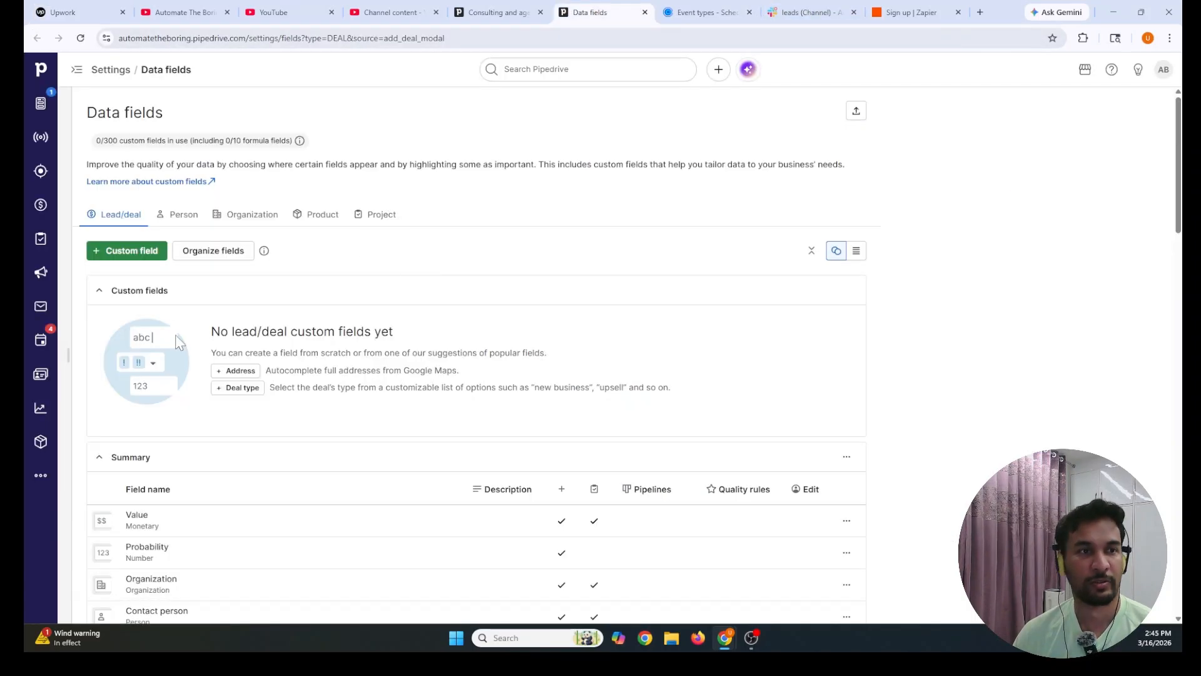
Start a new custom lead/deal field, then highlight the job post's lost deal reasons line
{"action": "scroll", "coordinate": [350, 213], "scroll_direction": "down", "scroll_amount": 3}
{"action": "scroll", "coordinate": [351, 212], "scroll_direction": "up", "scroll_amount": 3}
{"action": "scroll", "coordinate": [124, 306], "scroll_direction": "up", "scroll_amount": 1}
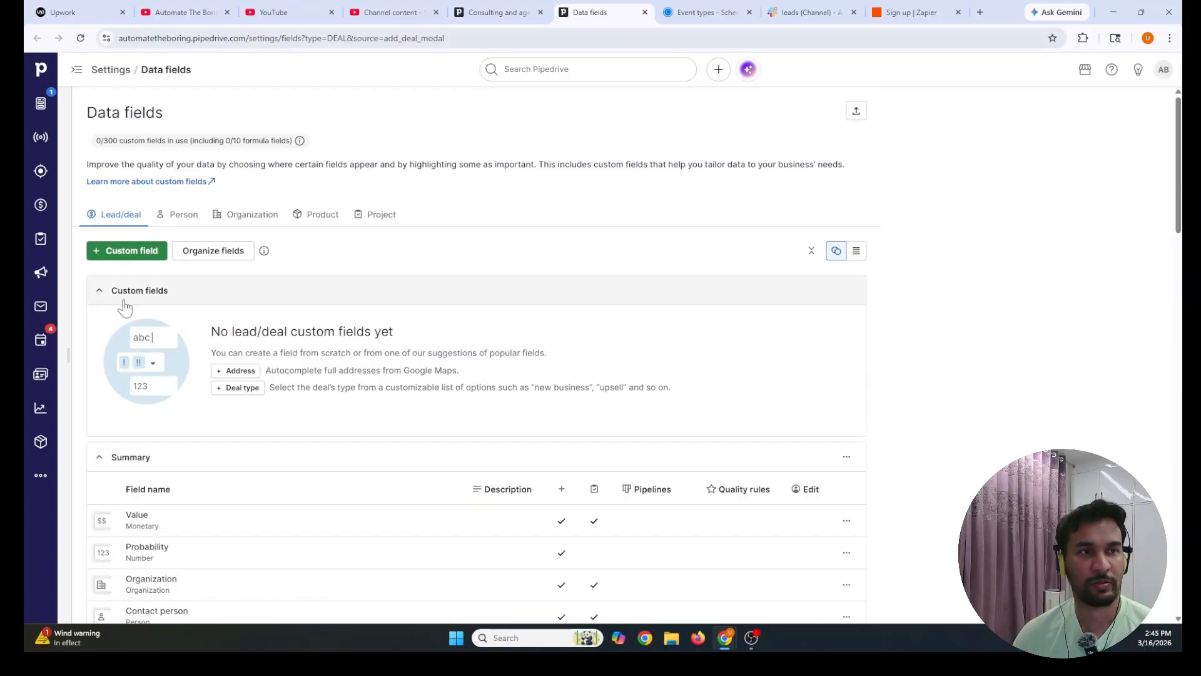
{"action": "left_click", "coordinate": [130, 252]}
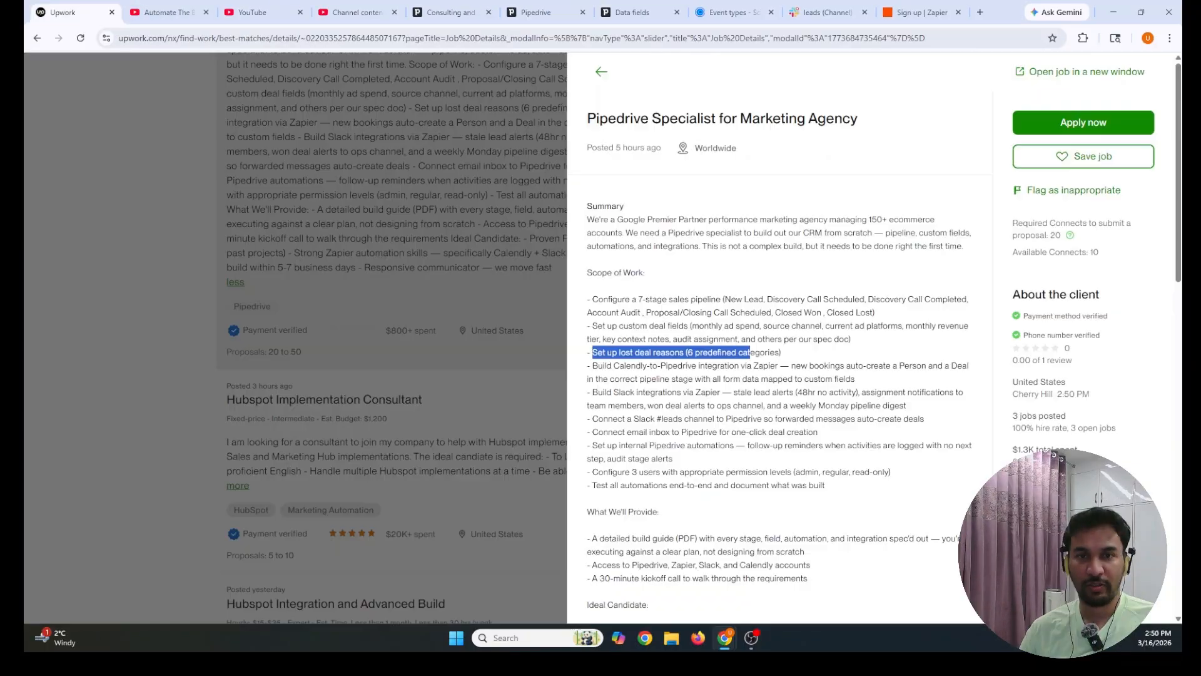
{"action": "left_click_drag", "start_coordinate": [750, 354], "coordinate": [782, 354]}
Highlight the lost deal reasons bullet and its six predefined categories note, then open Lost reasons settings
{"action": "left_click", "coordinate": [782, 354]}
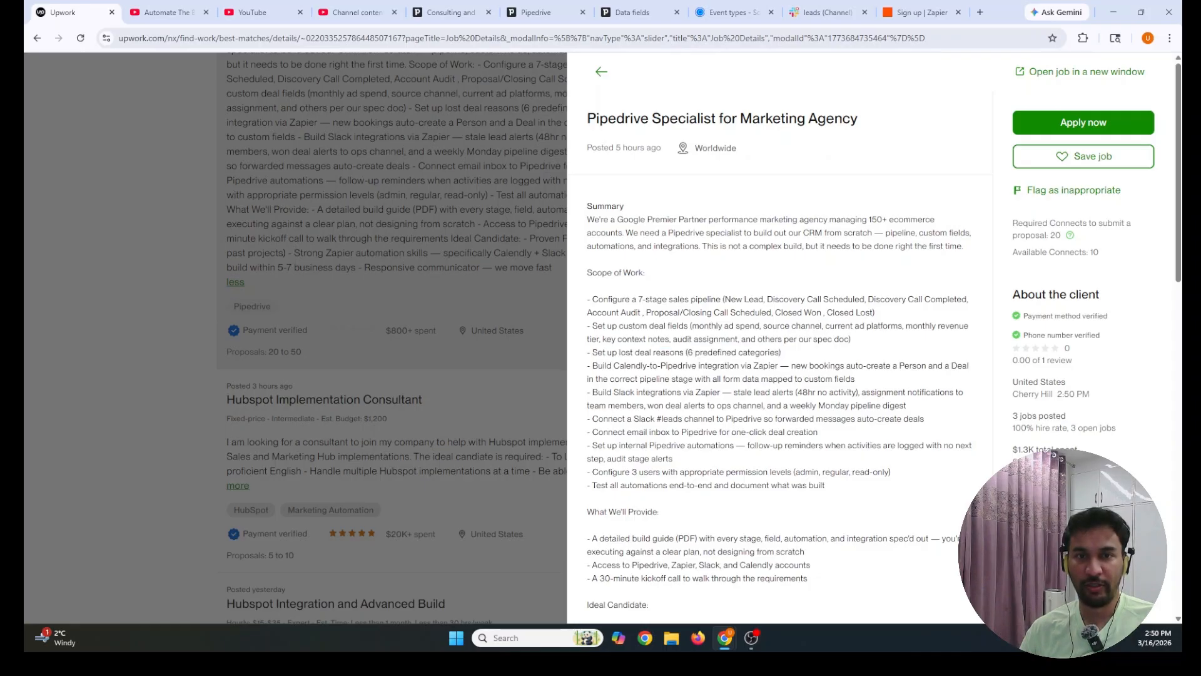
{"action": "left_click_drag", "start_coordinate": [589, 352], "coordinate": [793, 354]}
{"action": "left_click", "coordinate": [735, 364]}
{"action": "left_click_drag", "start_coordinate": [687, 353], "coordinate": [794, 354]}
{"action": "left_click", "coordinate": [793, 357]}
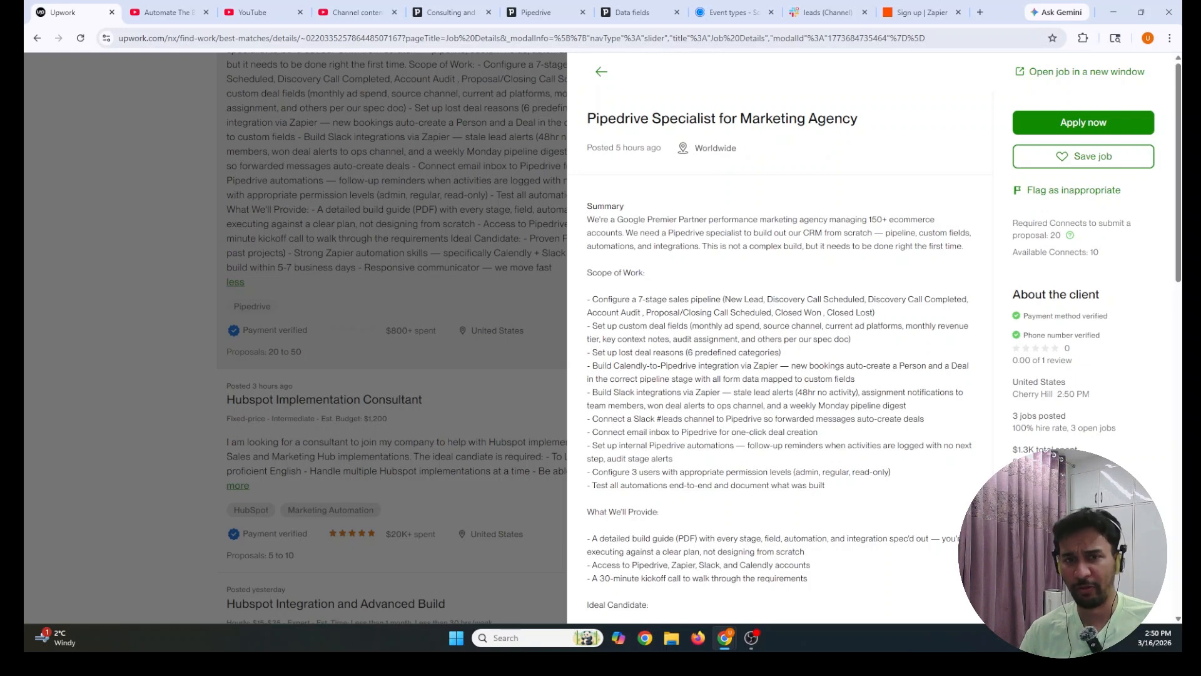
{"action": "left_click_drag", "start_coordinate": [687, 353], "coordinate": [799, 360]}
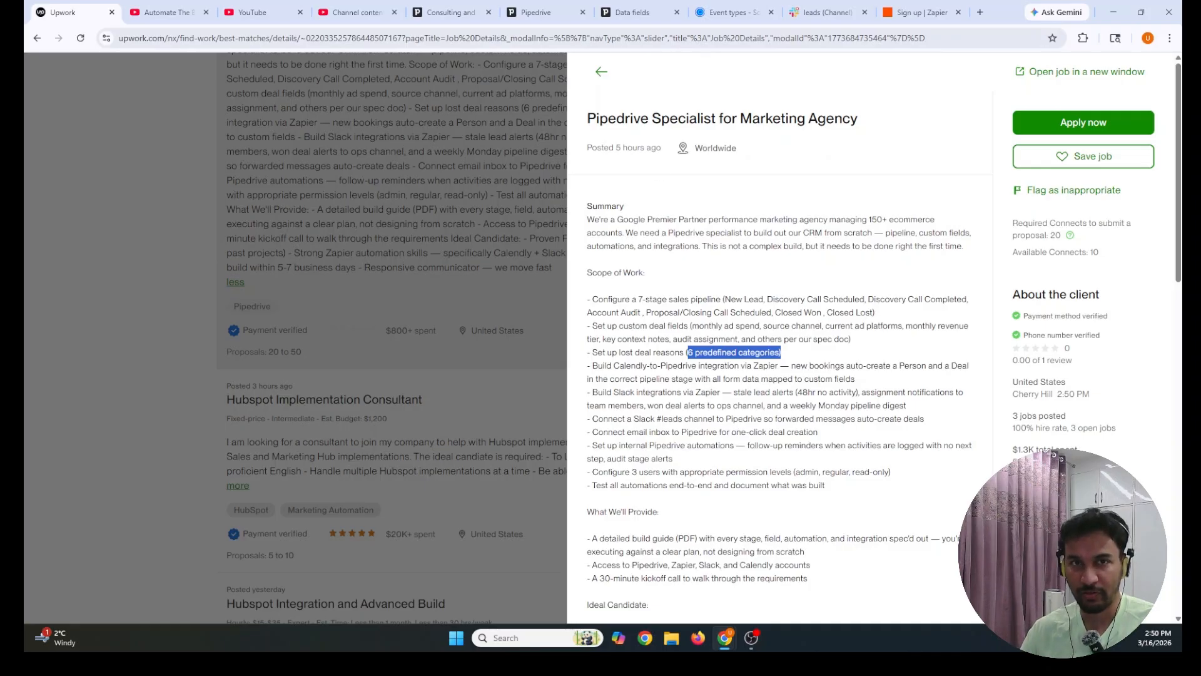
{"action": "left_click_drag", "start_coordinate": [587, 118], "coordinate": [852, 300]}
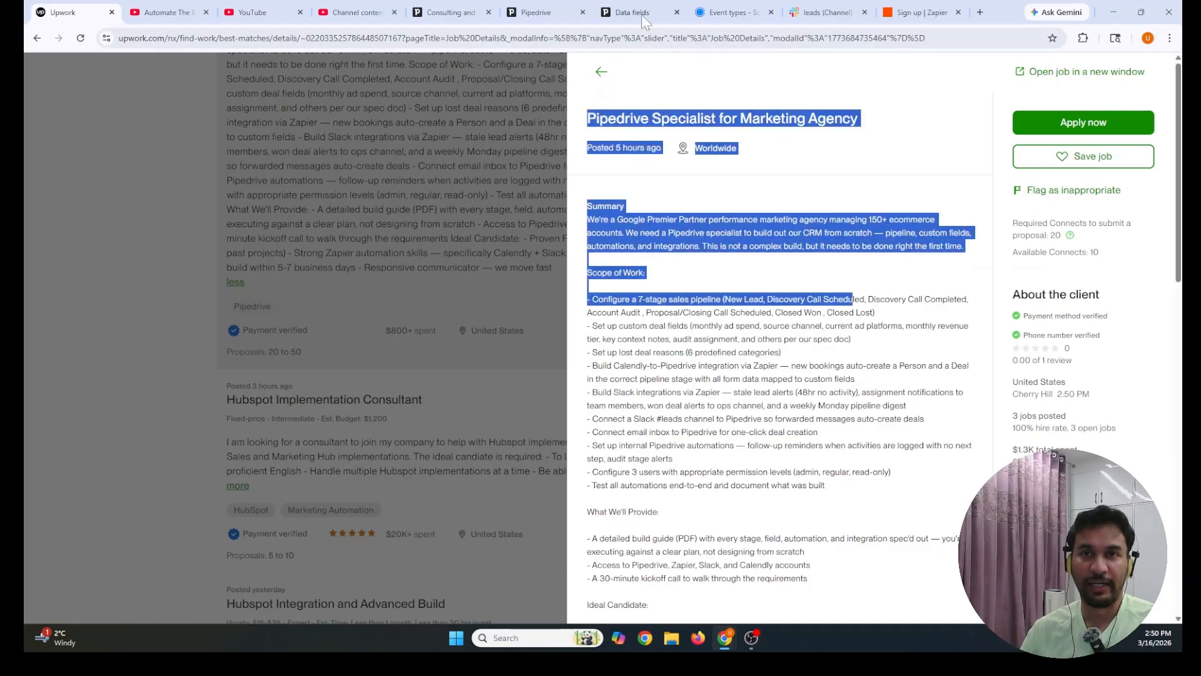
{"action": "left_click", "coordinate": [535, 12]}
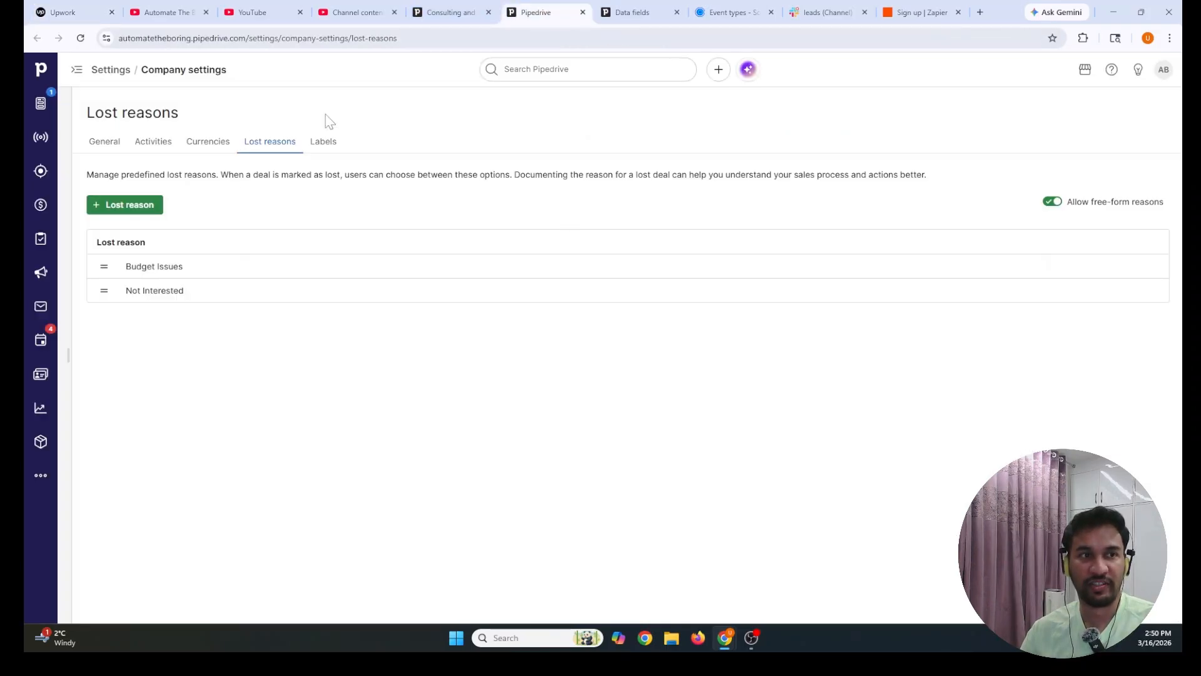
Open the [Sample] Lorean deal in the Closed Lost stage of the deals board
{"action": "left_click", "coordinate": [451, 13]}
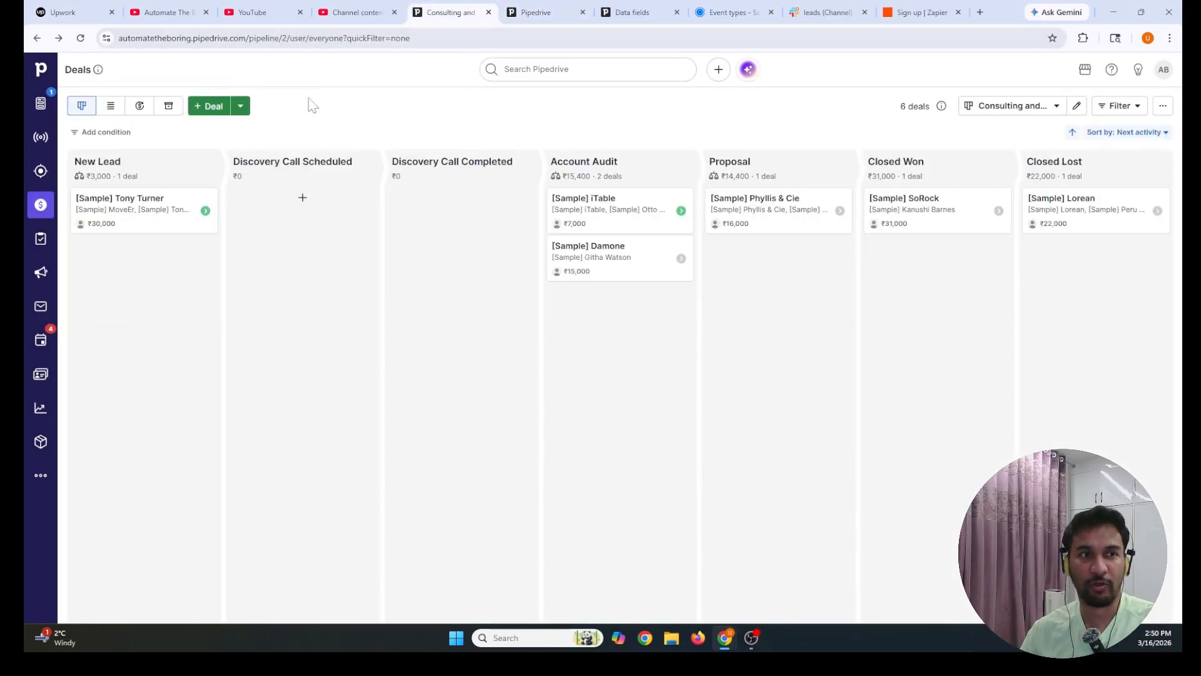
{"action": "left_click", "coordinate": [539, 12]}
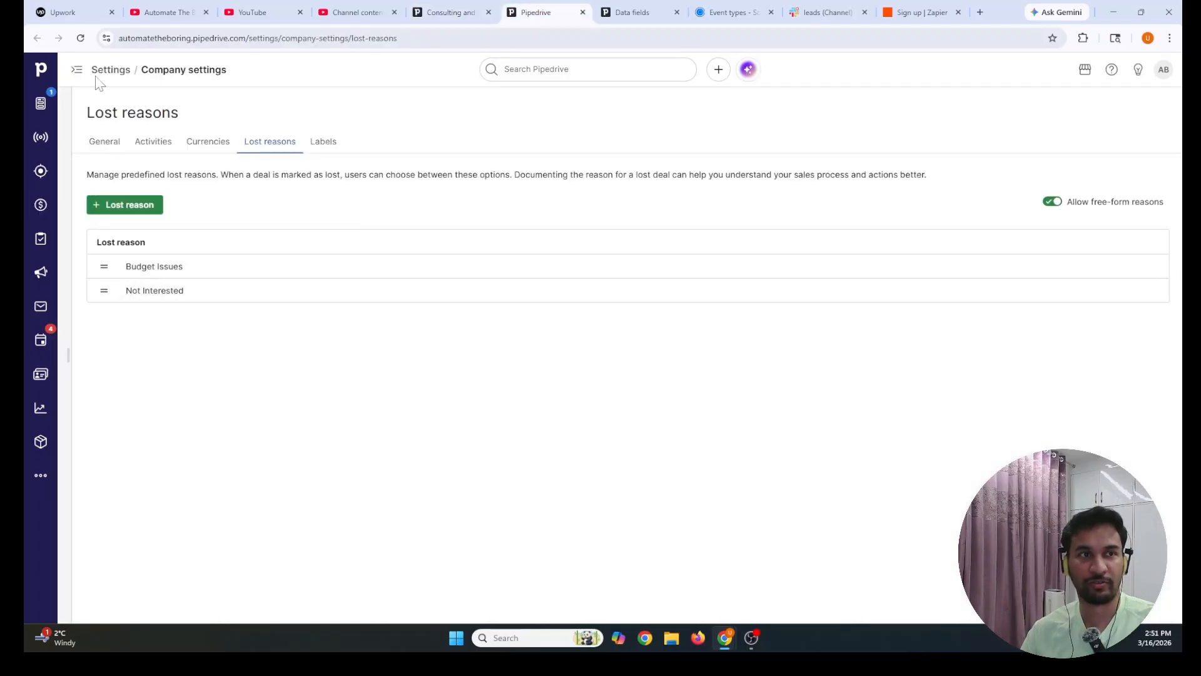
{"action": "left_click", "coordinate": [452, 12]}
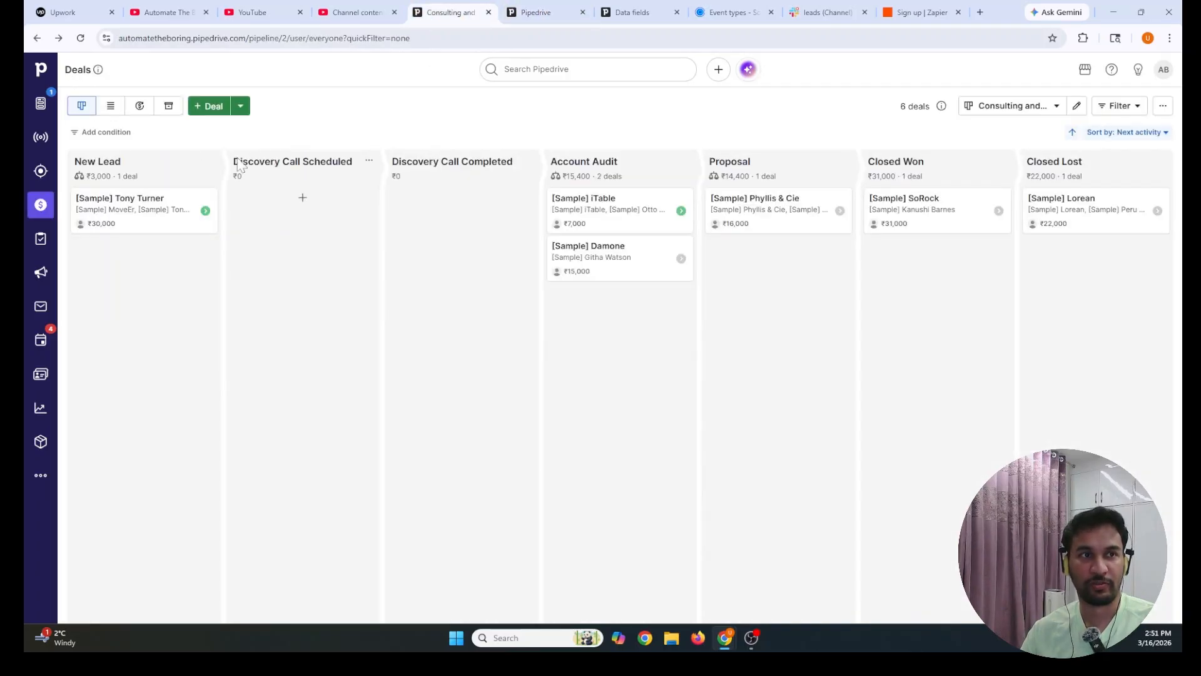
{"action": "left_click", "coordinate": [166, 216]}
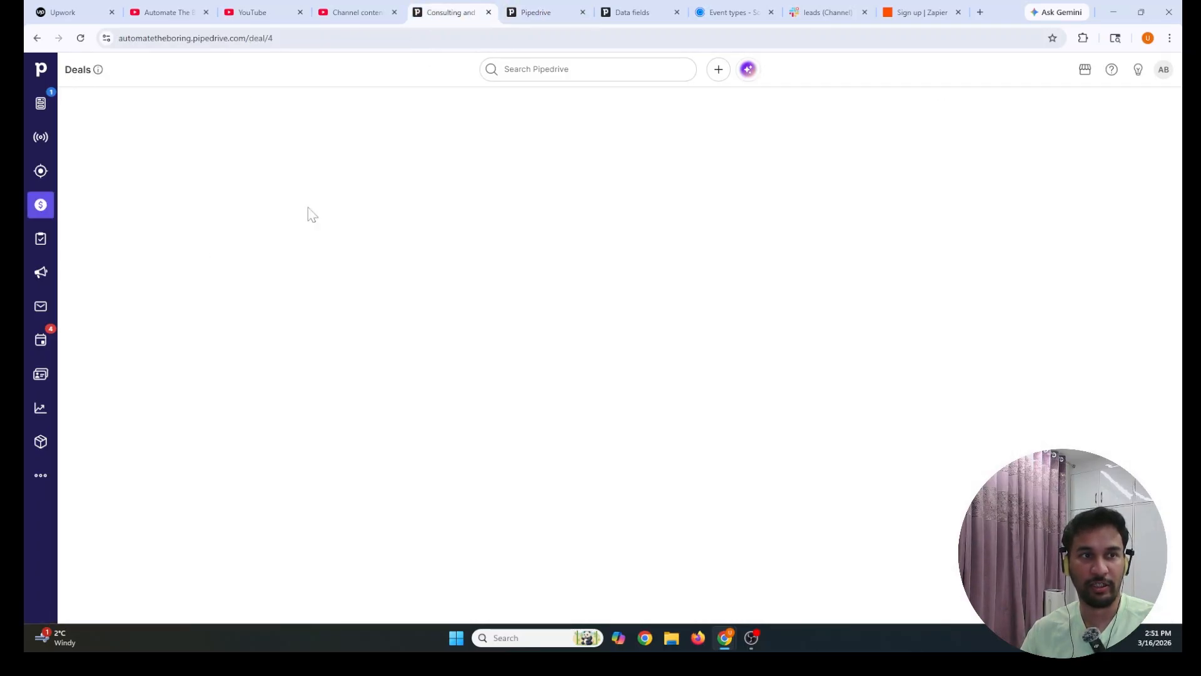
{"action": "left_click", "coordinate": [38, 38]}
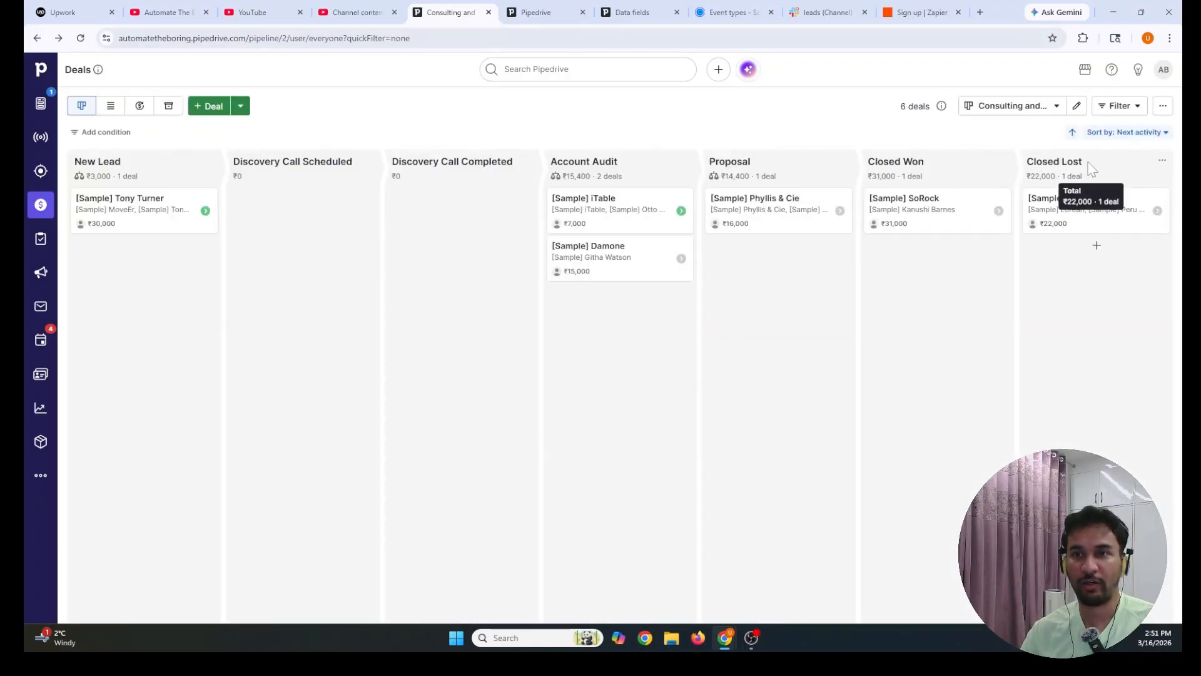
{"action": "left_click", "coordinate": [1056, 218]}
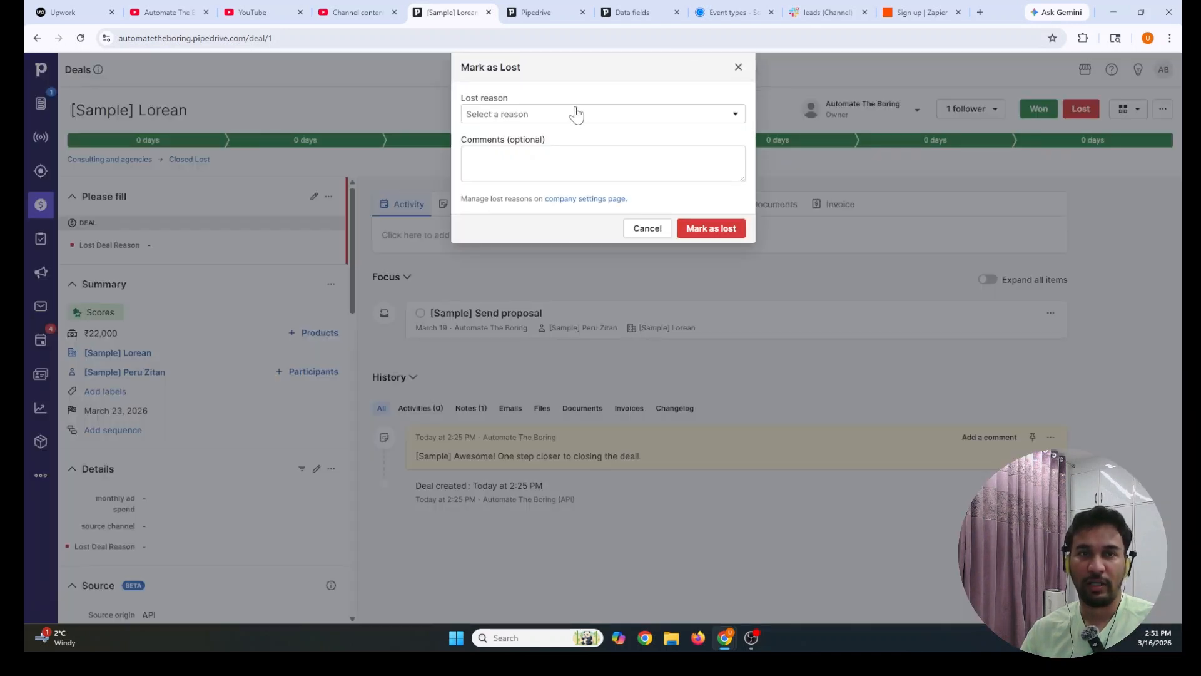
Mark [Sample] Lorean lost with reason Not Interested, then go back to Lost reasons settings
{"action": "left_click", "coordinate": [576, 113]}
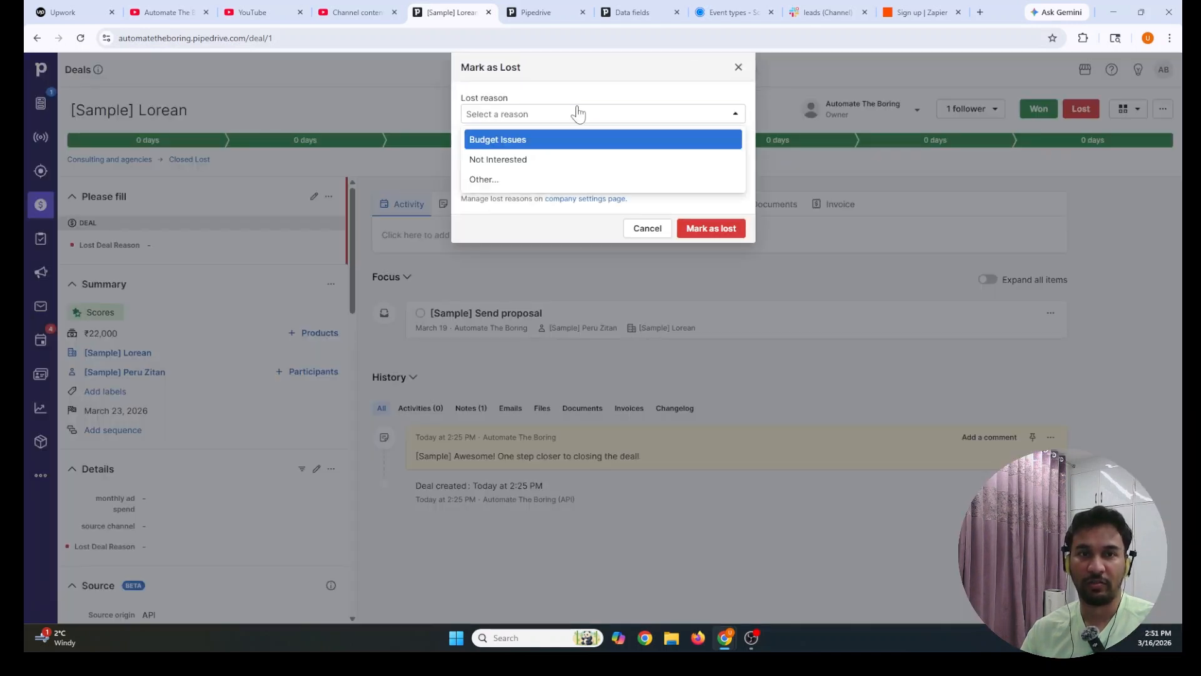
{"action": "left_click", "coordinate": [520, 164]}
{"action": "left_click", "coordinate": [691, 229]}
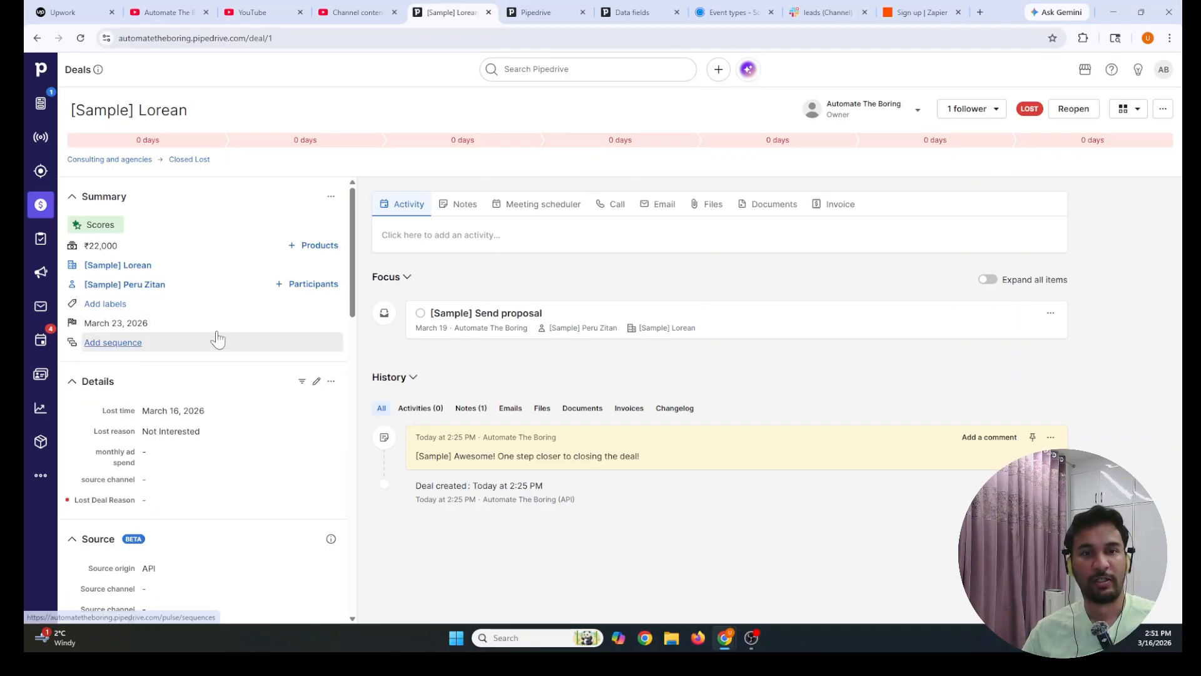
{"action": "left_click", "coordinate": [529, 12]}
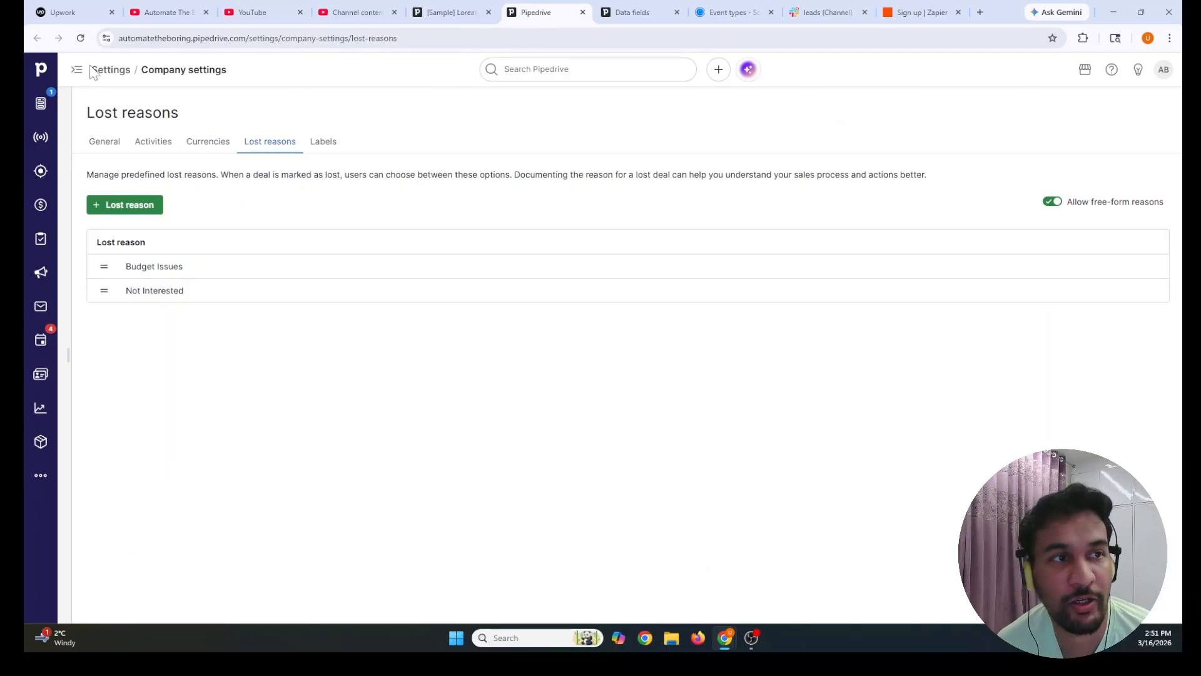
Point out that users choose from these lost reasons, then return to the [Sample] Lorean deal
{"action": "left_click_drag", "start_coordinate": [91, 70], "coordinate": [227, 77]}
{"action": "left_click", "coordinate": [137, 79]}
{"action": "left_click", "coordinate": [239, 77]}
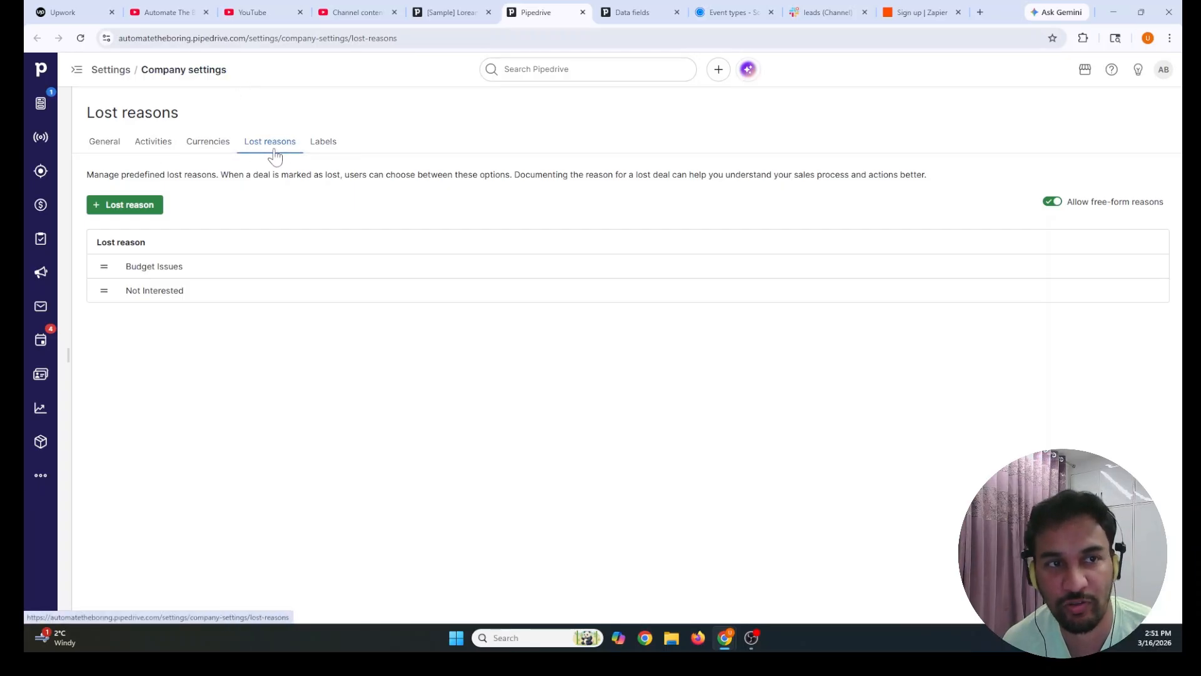
{"action": "double_click", "coordinate": [100, 175]}
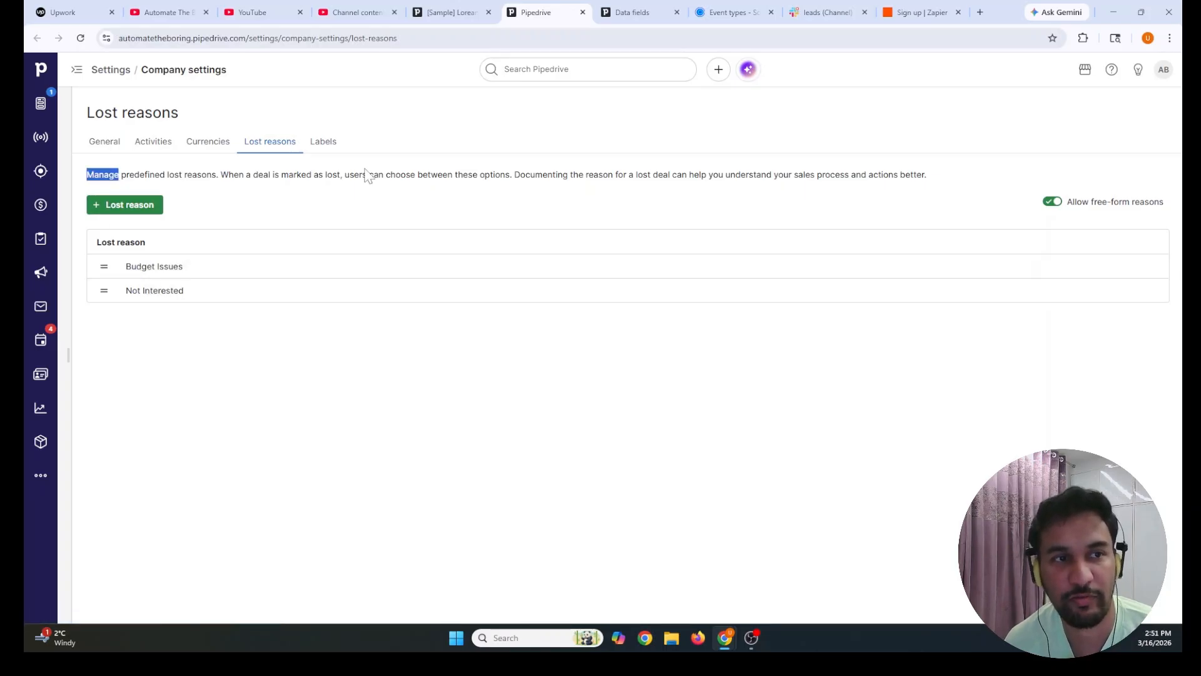
{"action": "left_click_drag", "start_coordinate": [313, 177], "coordinate": [464, 176]}
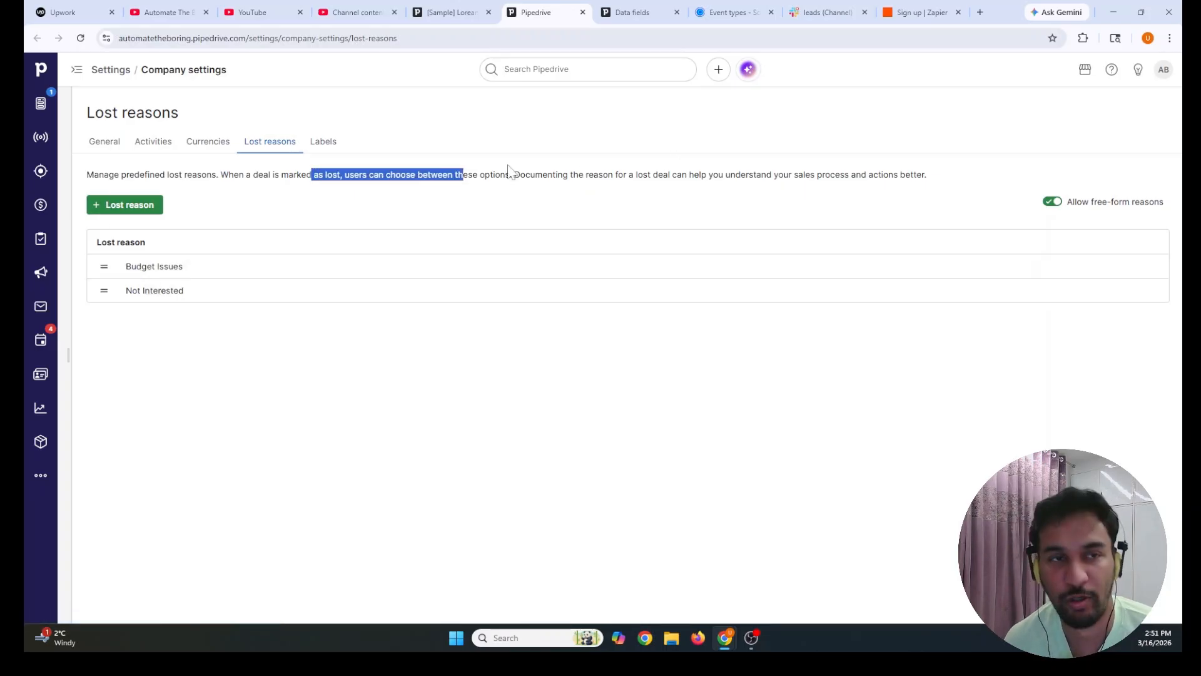
{"action": "left_click", "coordinate": [448, 12]}
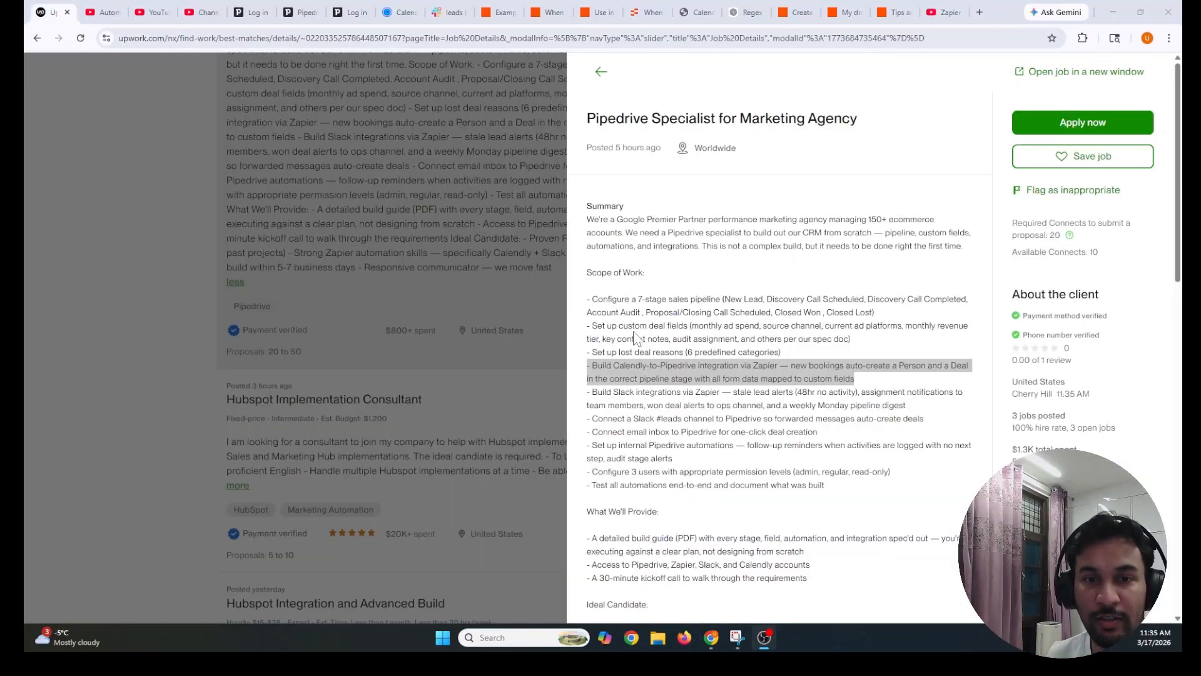
Review the Calendly-to-Pipedrive bullet's stage and custom field mapping, then switch to the Zapier editor
{"action": "left_click", "coordinate": [633, 334]}
{"action": "left_click_drag", "start_coordinate": [587, 368], "coordinate": [764, 378]}
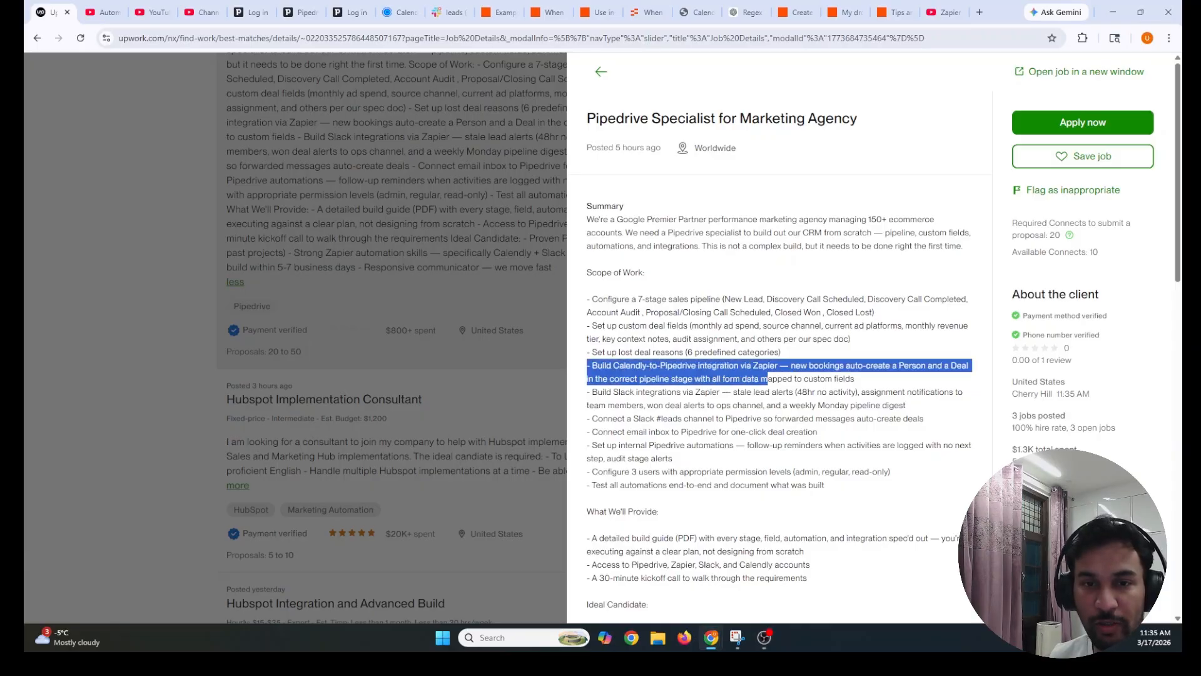
{"action": "left_click", "coordinate": [764, 378]}
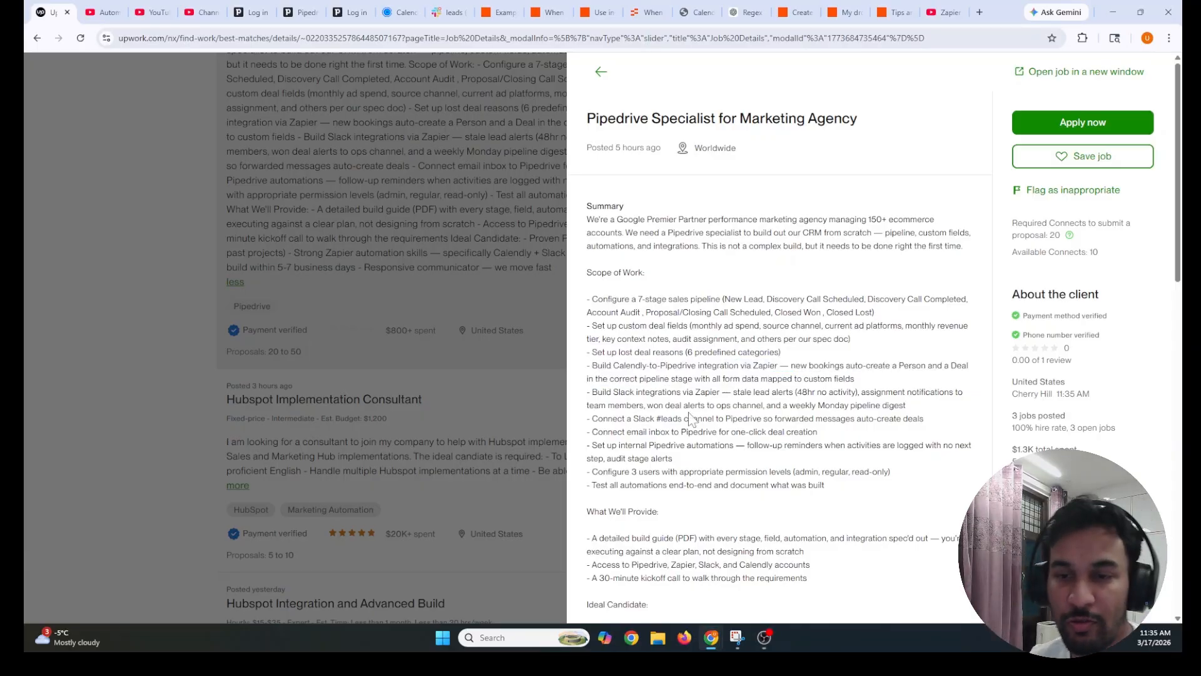
{"action": "left_click_drag", "start_coordinate": [780, 368], "coordinate": [805, 375]}
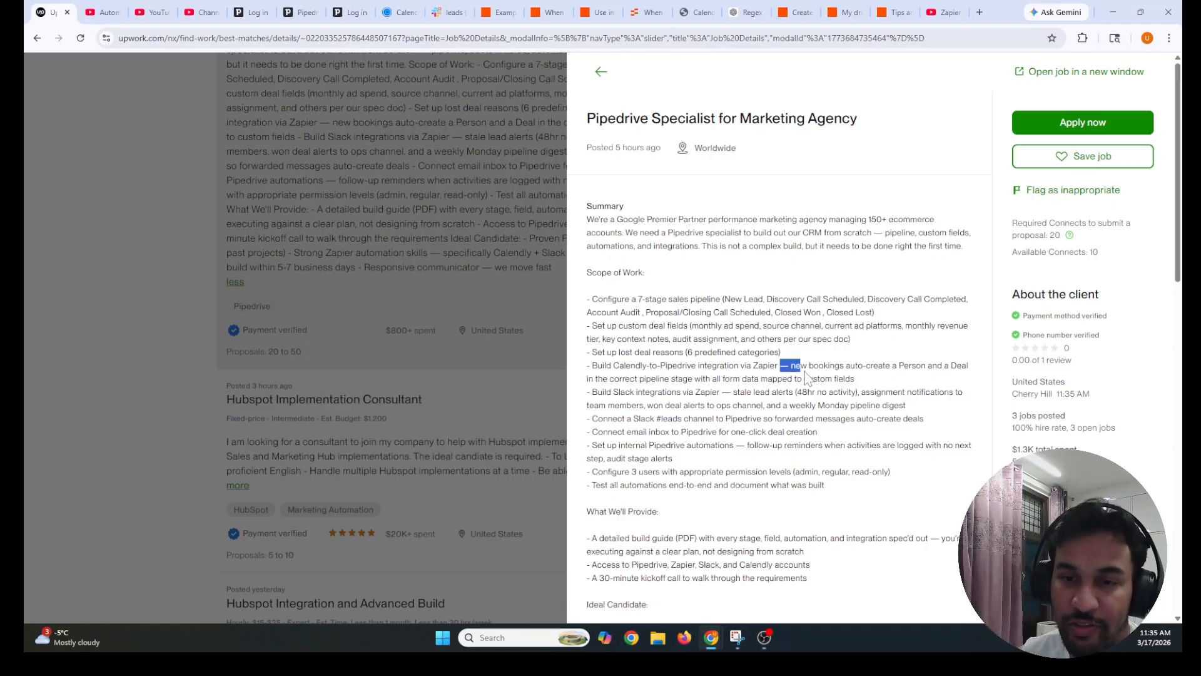
{"action": "left_click", "coordinate": [800, 375]}
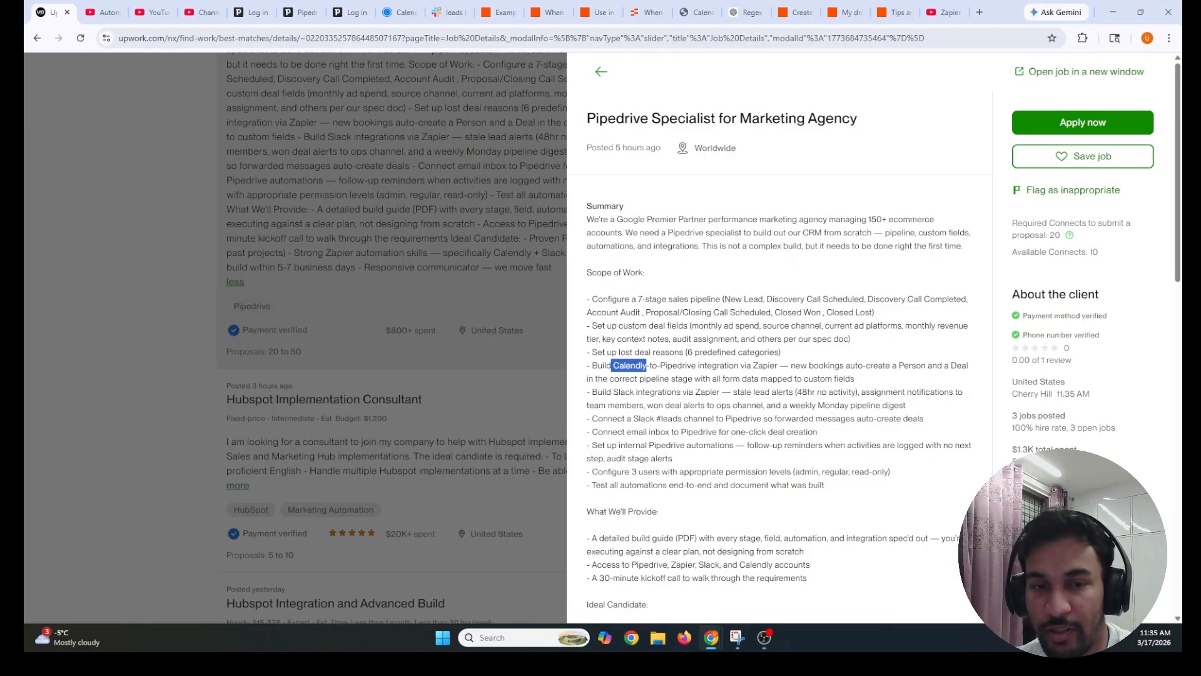
{"action": "left_click_drag", "start_coordinate": [585, 383], "coordinate": [717, 382]}
{"action": "left_click", "coordinate": [717, 382]}
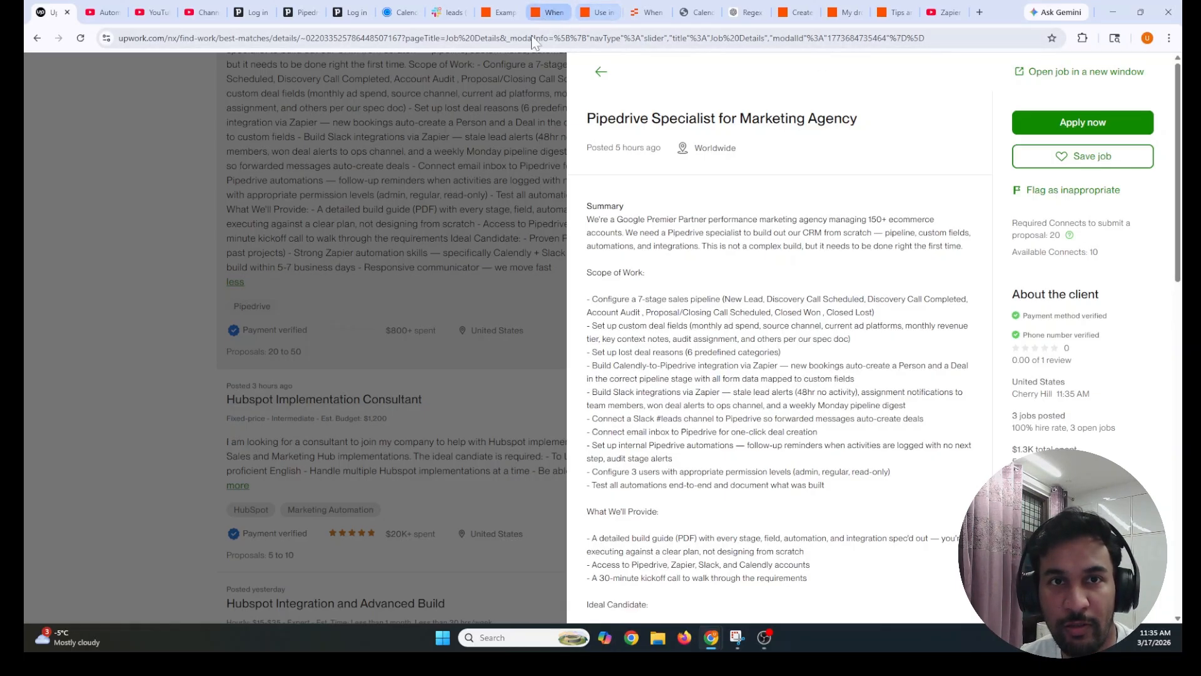
{"action": "left_click", "coordinate": [547, 12]}
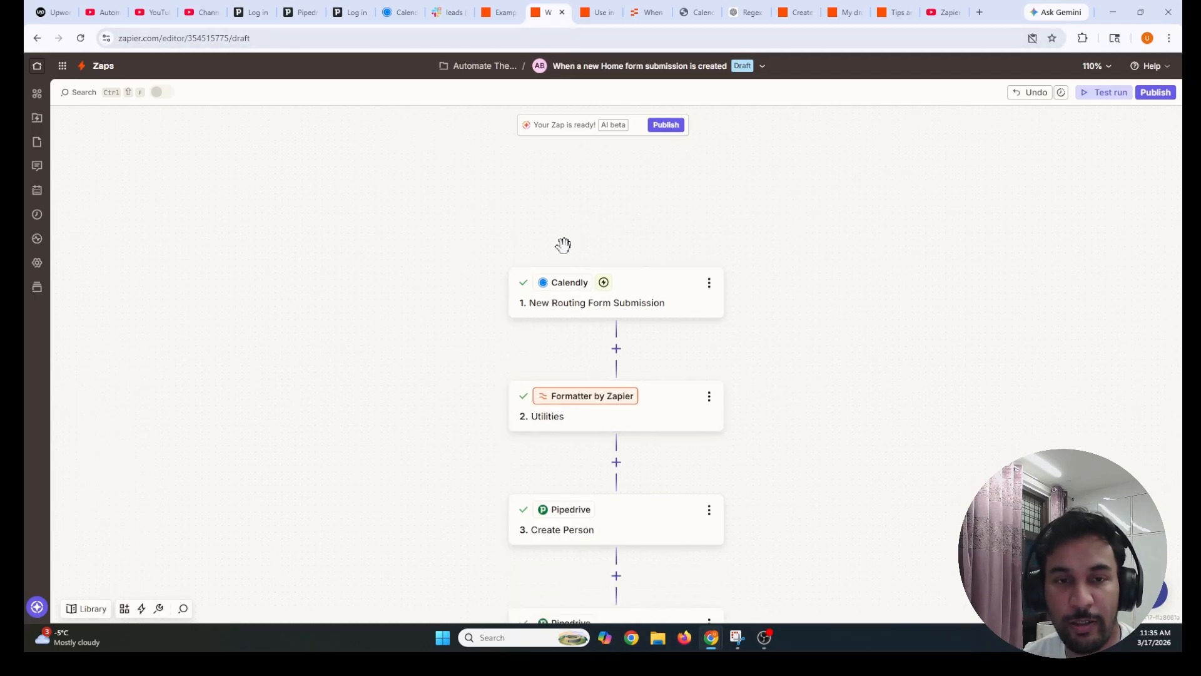
{"action": "left_click", "coordinate": [577, 305]}
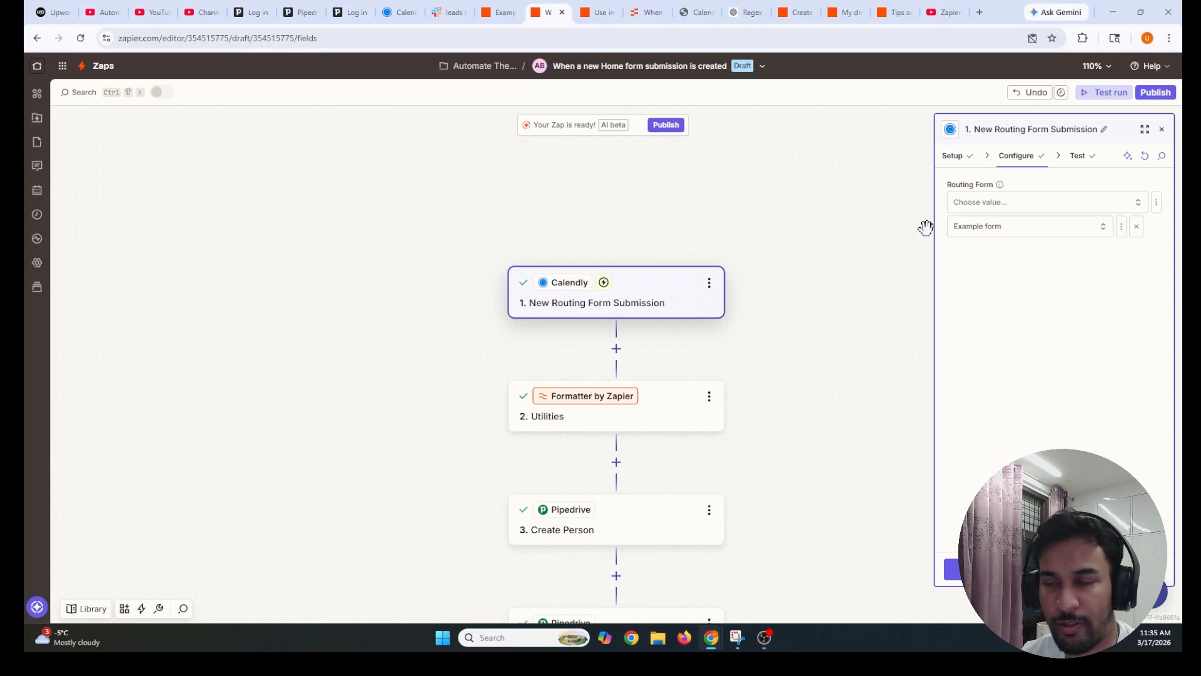
{"action": "left_click", "coordinate": [960, 160]}
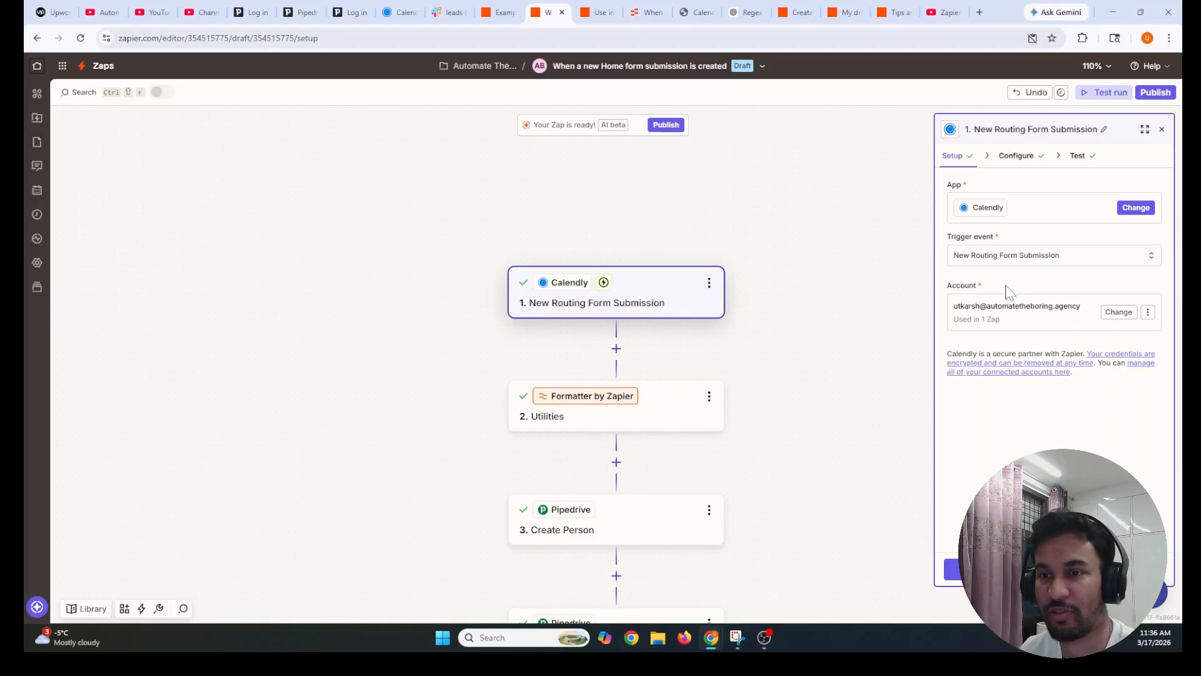
{"action": "left_click", "coordinate": [1078, 159]}
{"action": "left_click", "coordinate": [993, 343]}
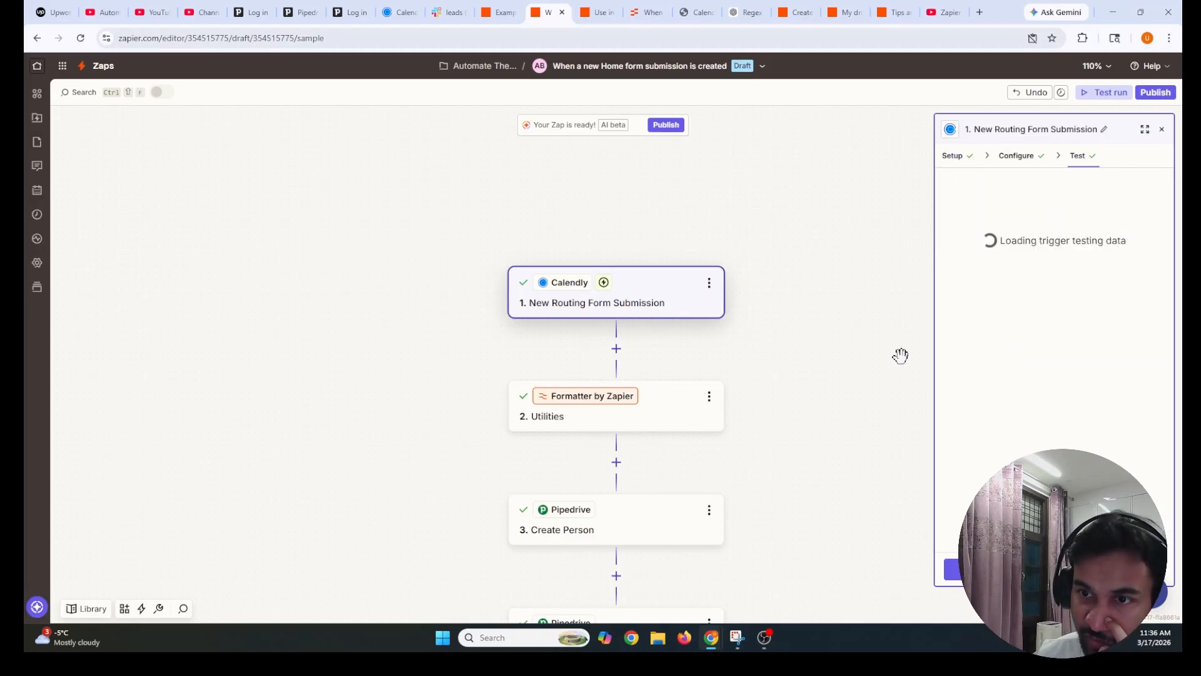
{"action": "left_click", "coordinate": [999, 347]}
{"action": "scroll", "coordinate": [768, 299], "scroll_direction": "down", "scroll_amount": 5}
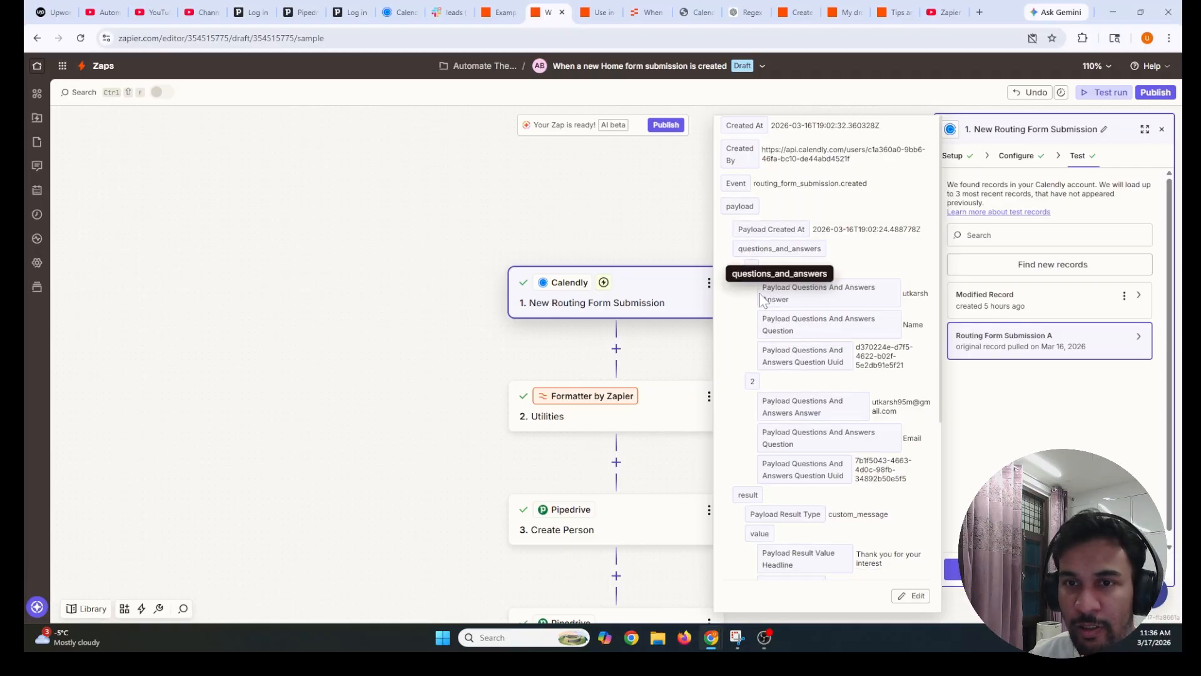
{"action": "scroll", "coordinate": [805, 358], "scroll_direction": "up", "scroll_amount": 5}
{"action": "scroll", "coordinate": [803, 357], "scroll_direction": "down", "scroll_amount": 5}
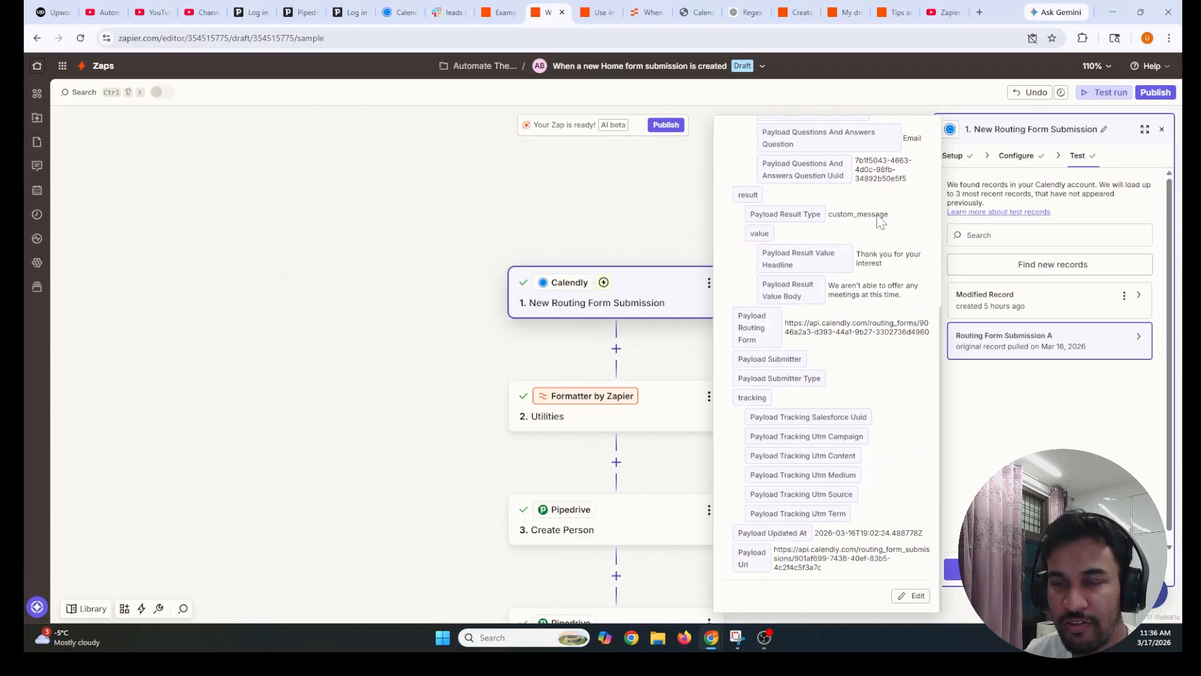
{"action": "left_click", "coordinate": [1033, 404]}
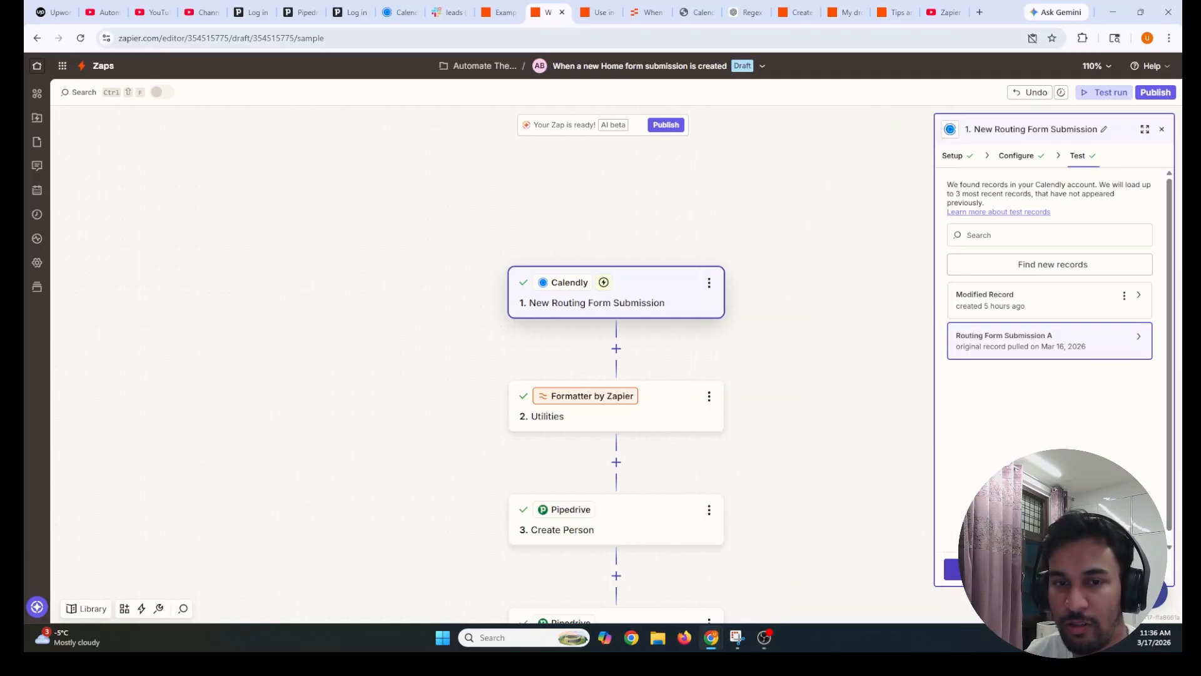
{"action": "left_click", "coordinate": [679, 428]}
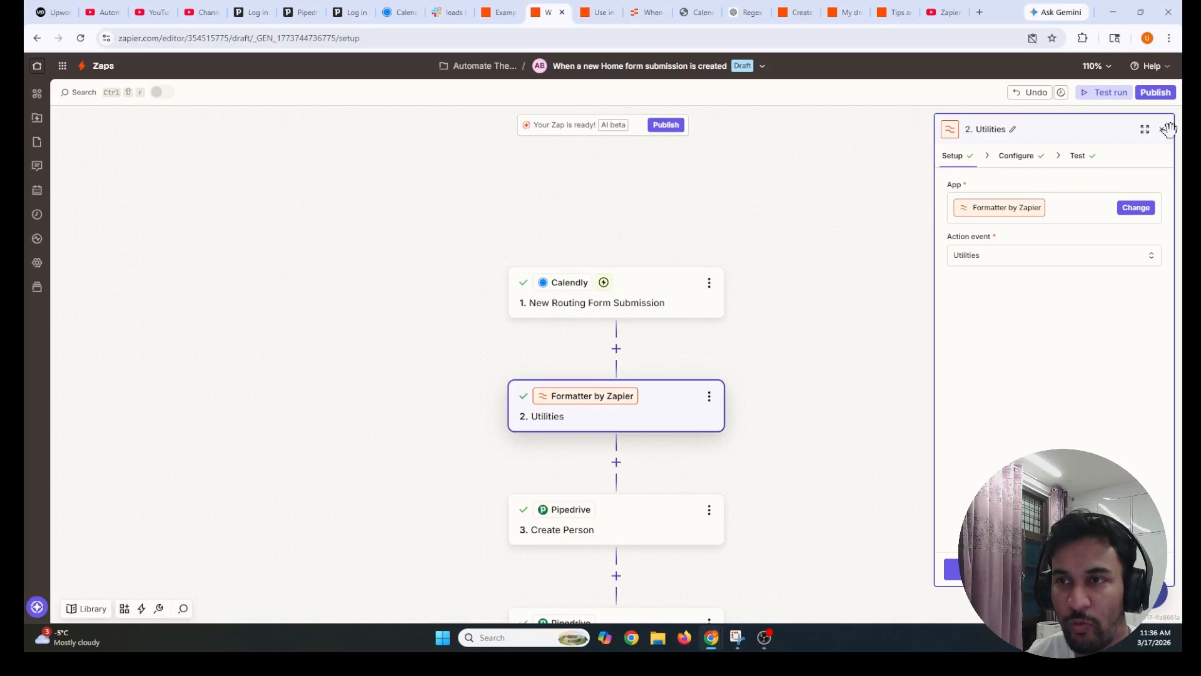
{"action": "left_click", "coordinate": [1166, 130]}
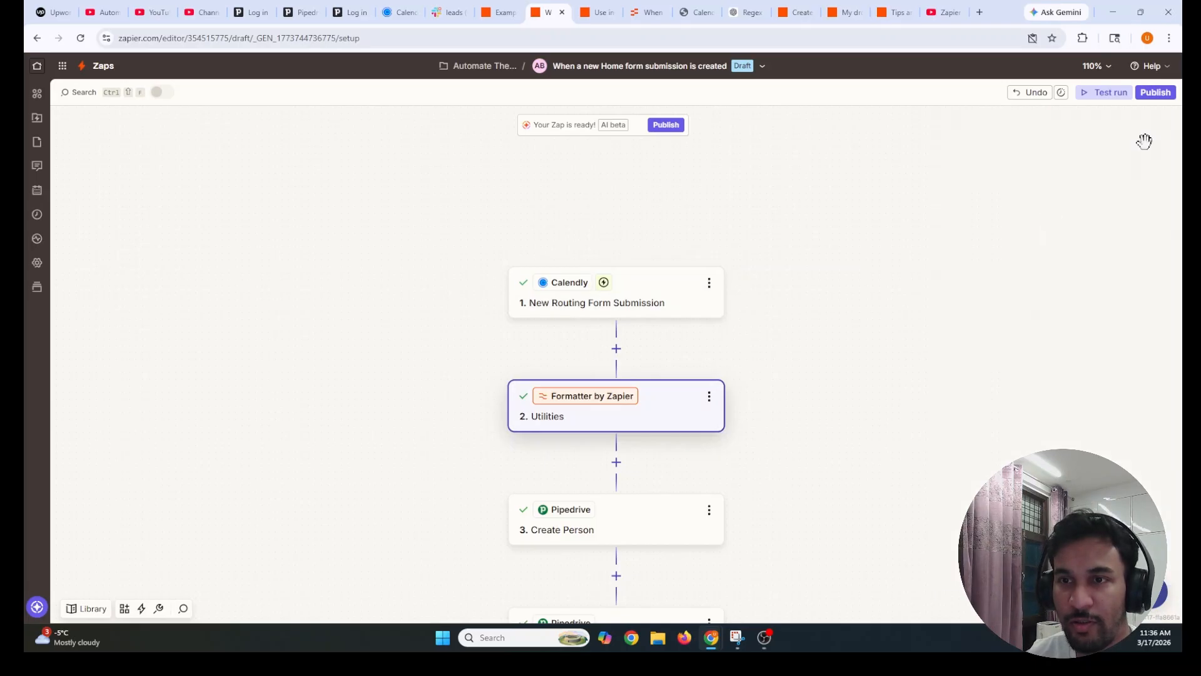
{"action": "left_click", "coordinate": [610, 305]}
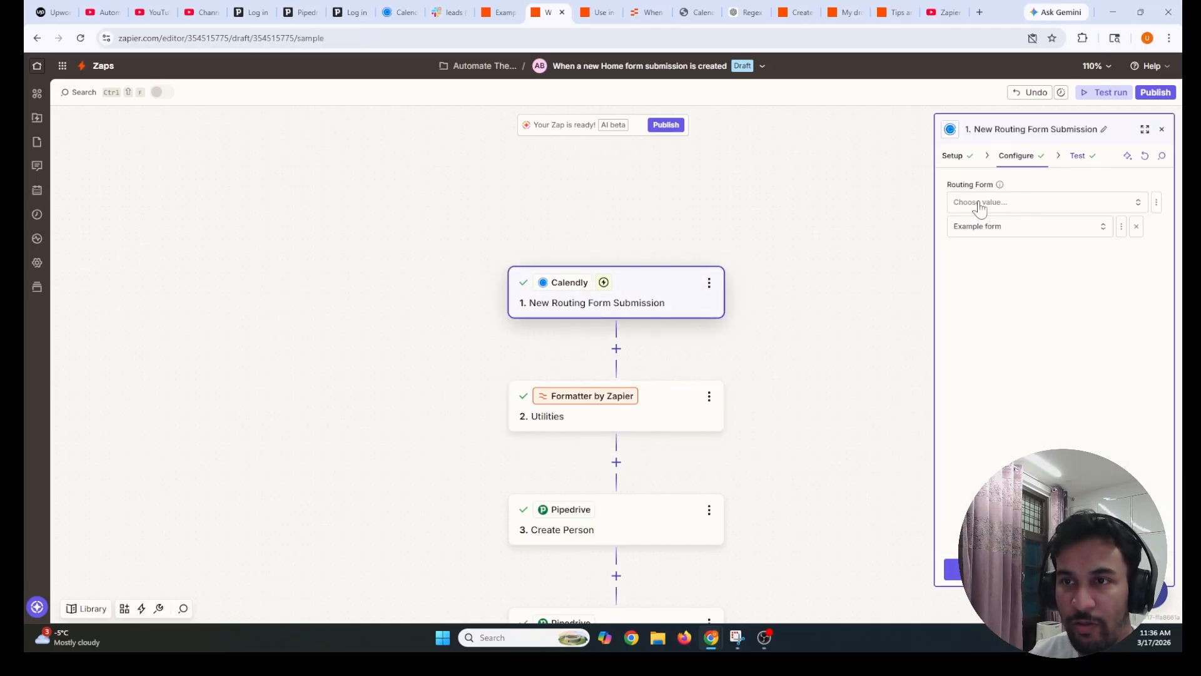
{"action": "left_click", "coordinate": [975, 338]}
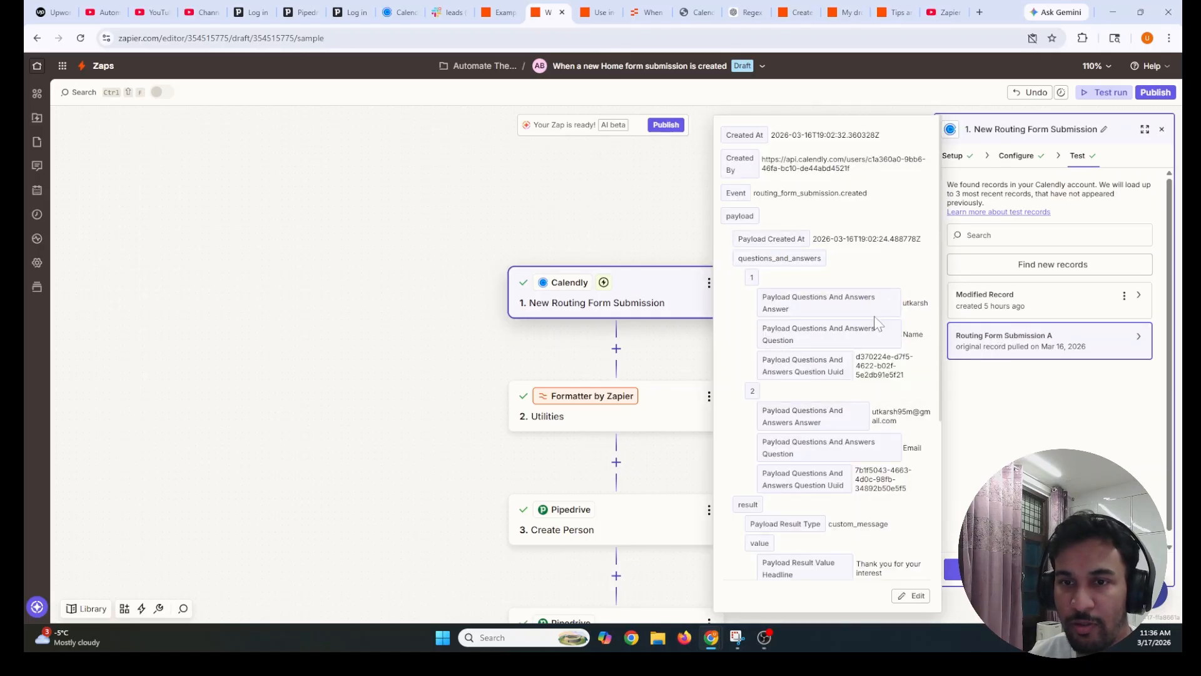
{"action": "left_click_drag", "start_coordinate": [874, 412], "coordinate": [917, 429]}
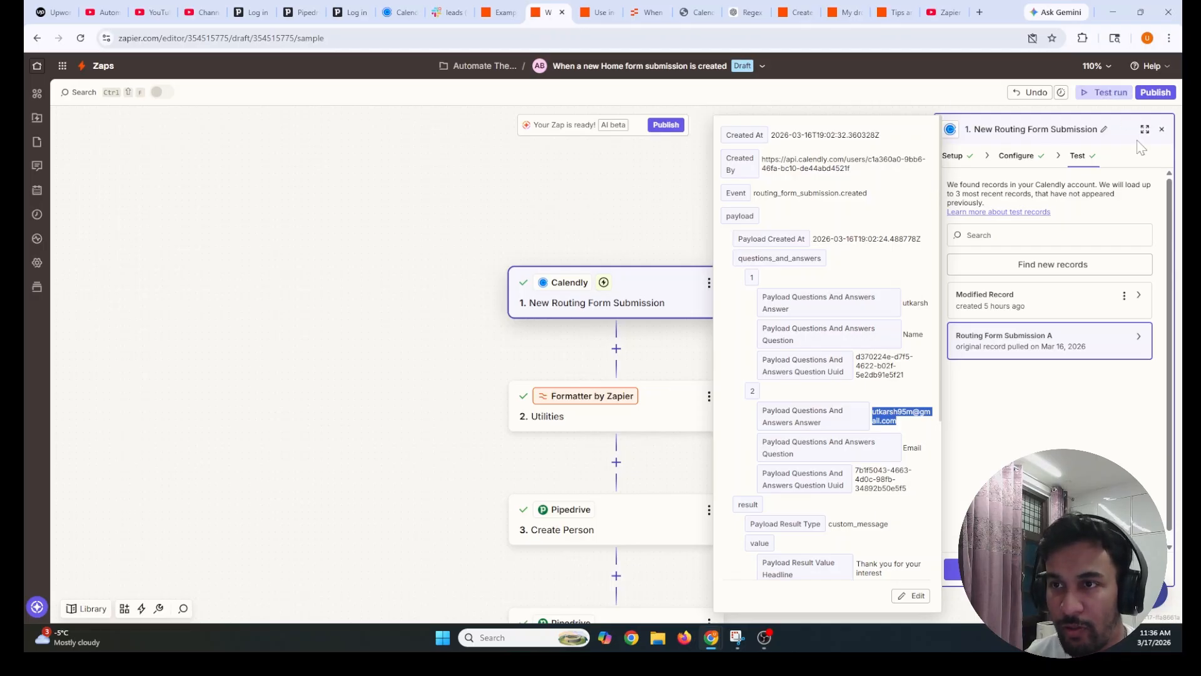
{"action": "left_click", "coordinate": [1161, 131]}
{"action": "scroll", "coordinate": [563, 494], "scroll_direction": "down", "scroll_amount": 2}
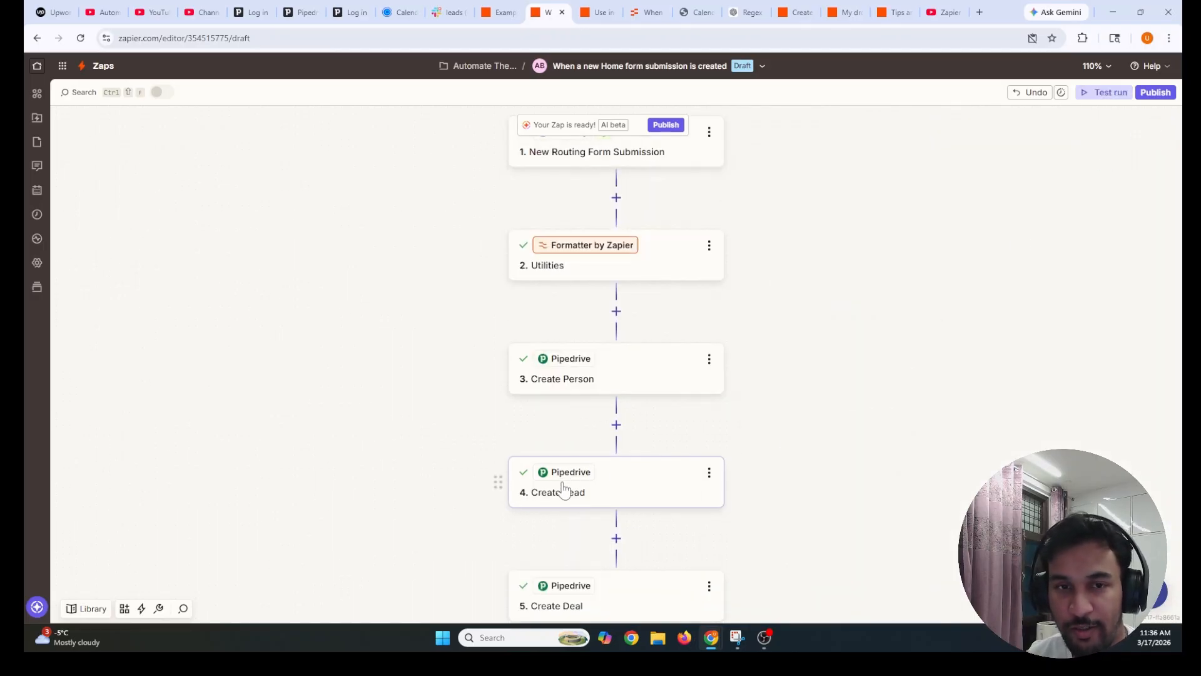
Check the Utilities output, then Create Person's setup, mappings and test result with person ID 10
{"action": "left_click", "coordinate": [571, 274]}
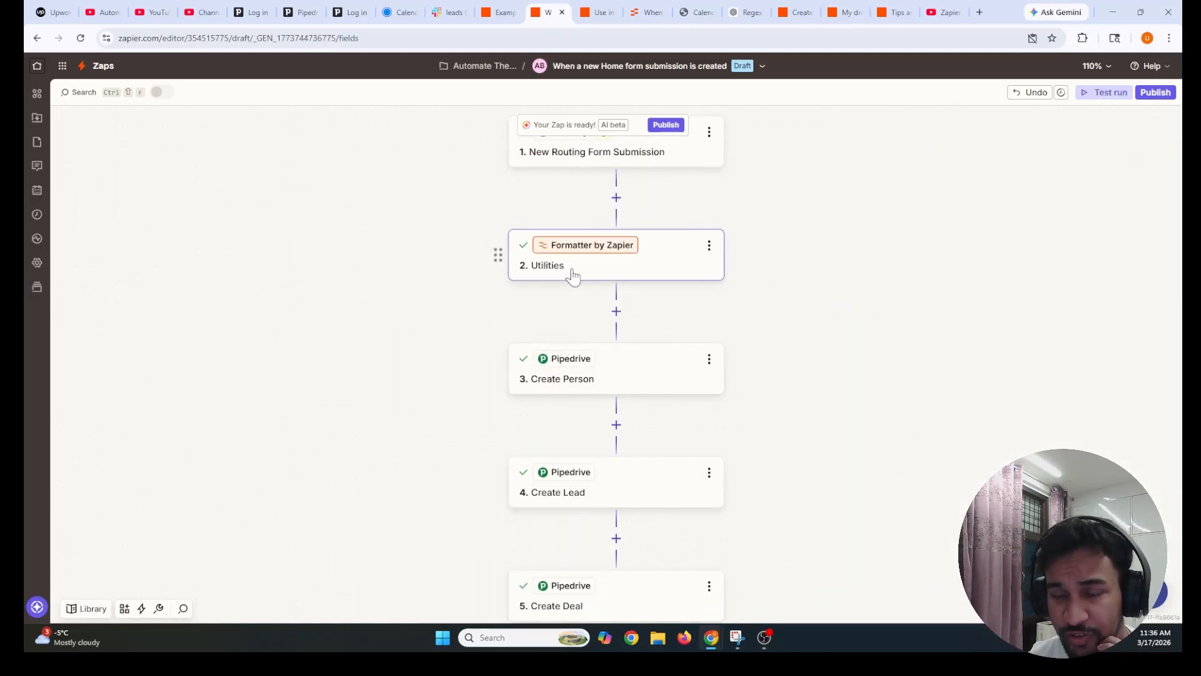
{"action": "scroll", "coordinate": [1032, 388], "scroll_direction": "down", "scroll_amount": 3}
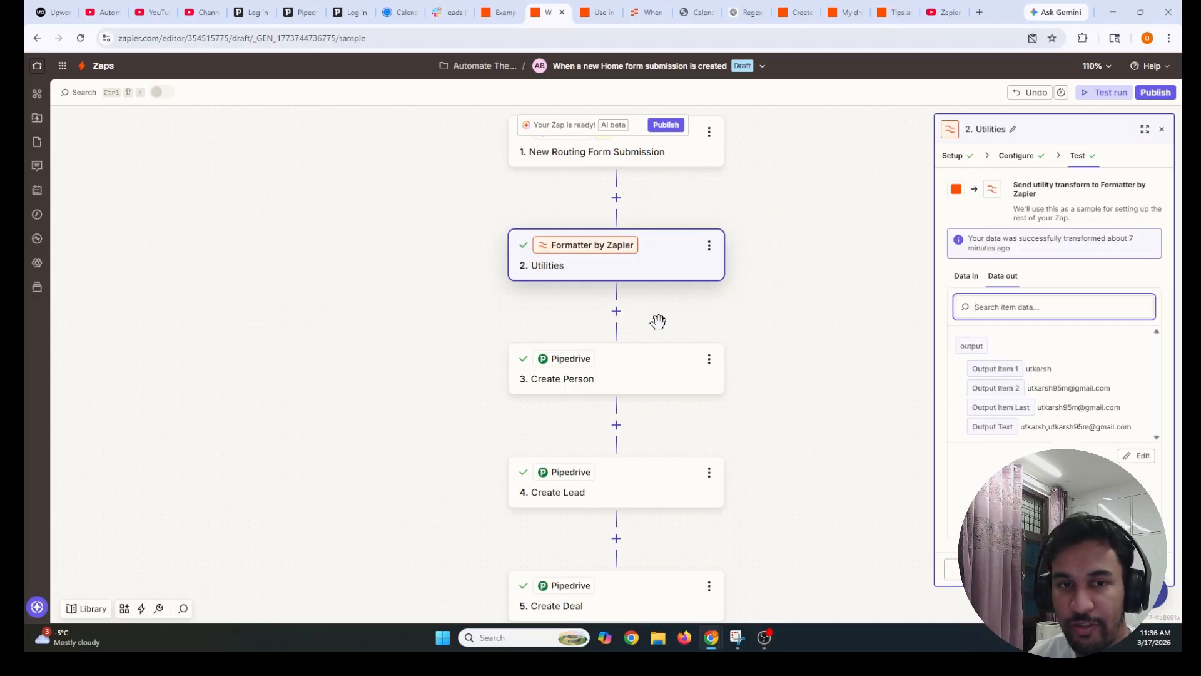
{"action": "left_click", "coordinate": [556, 376]}
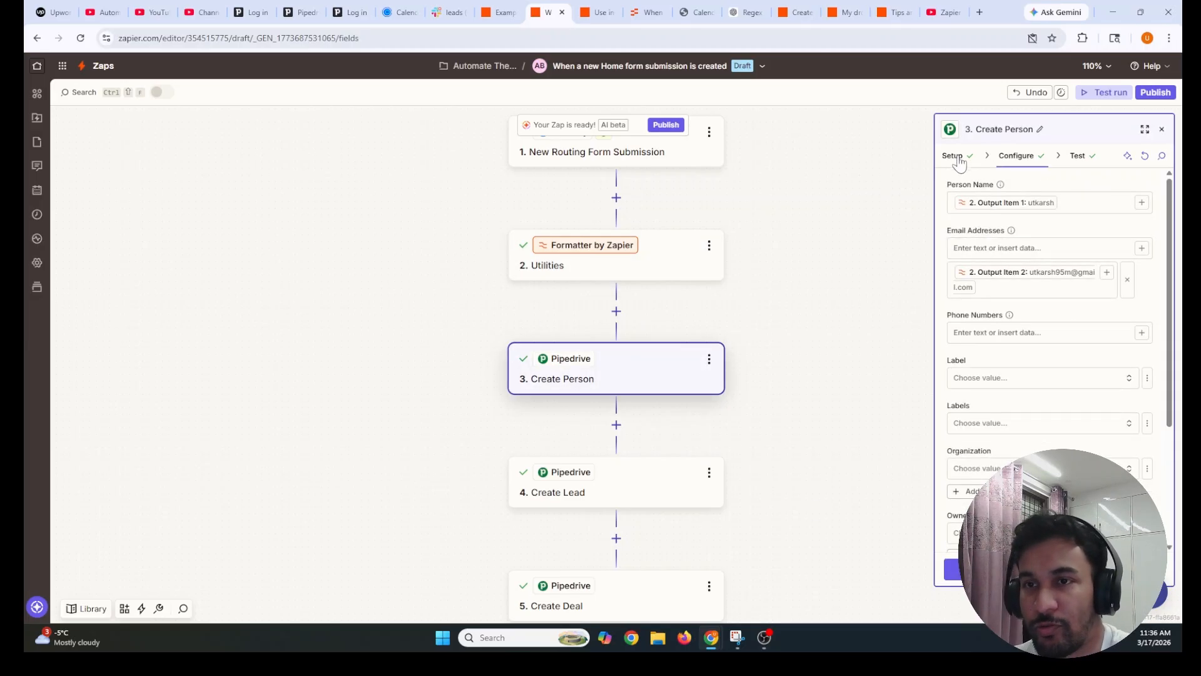
{"action": "left_click", "coordinate": [957, 157]}
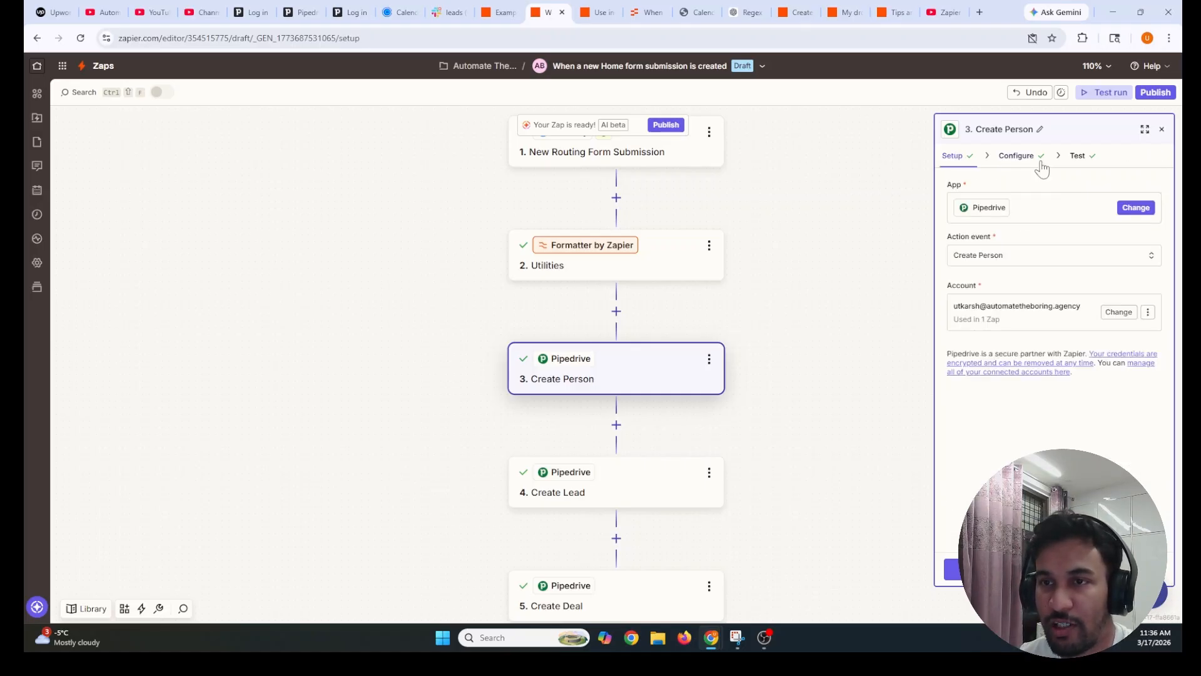
{"action": "left_click", "coordinate": [1020, 157]}
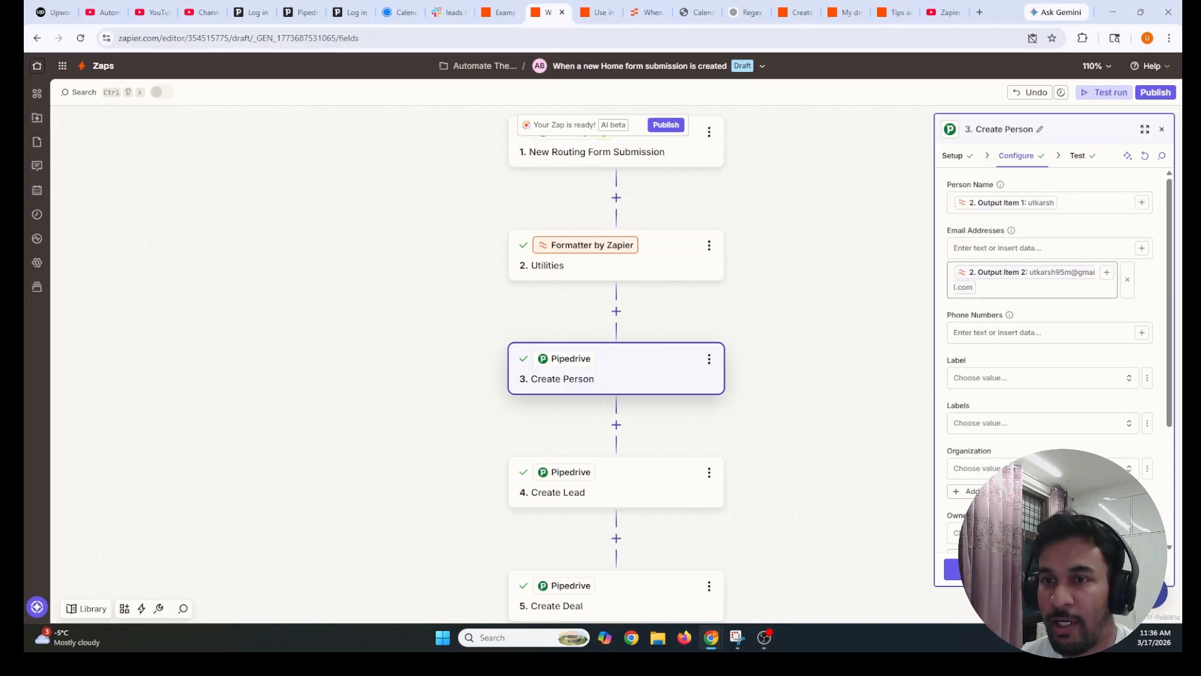
{"action": "scroll", "coordinate": [1016, 468], "scroll_direction": "down", "scroll_amount": 3}
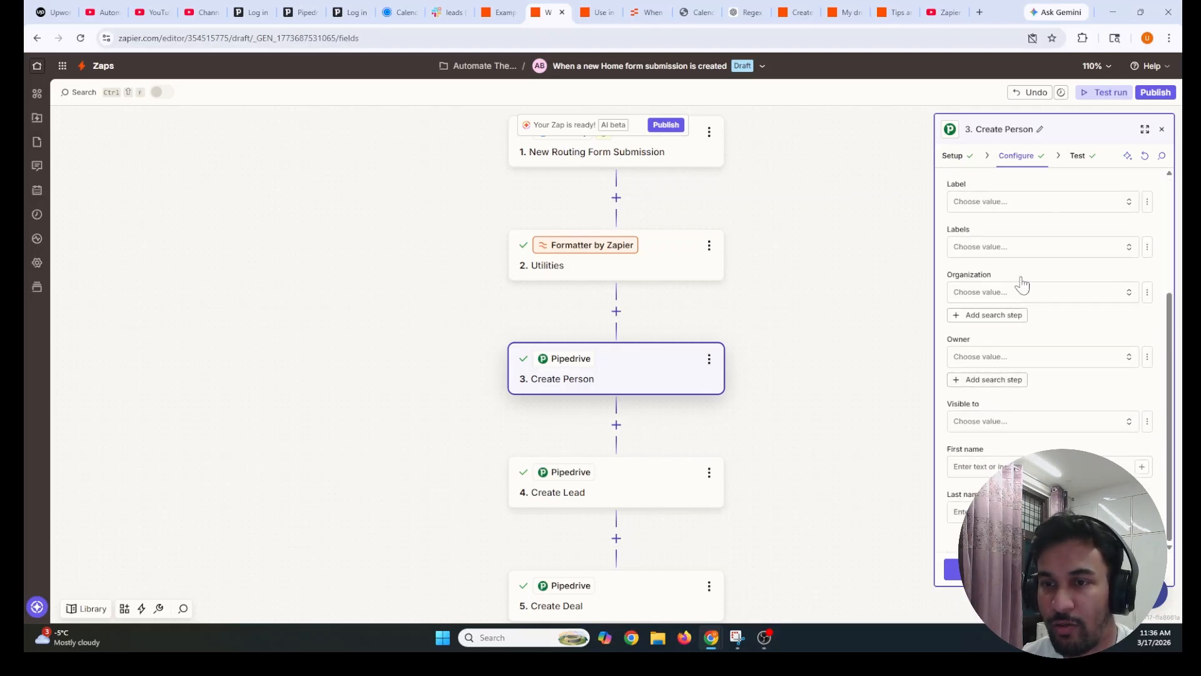
{"action": "left_click", "coordinate": [1077, 155]}
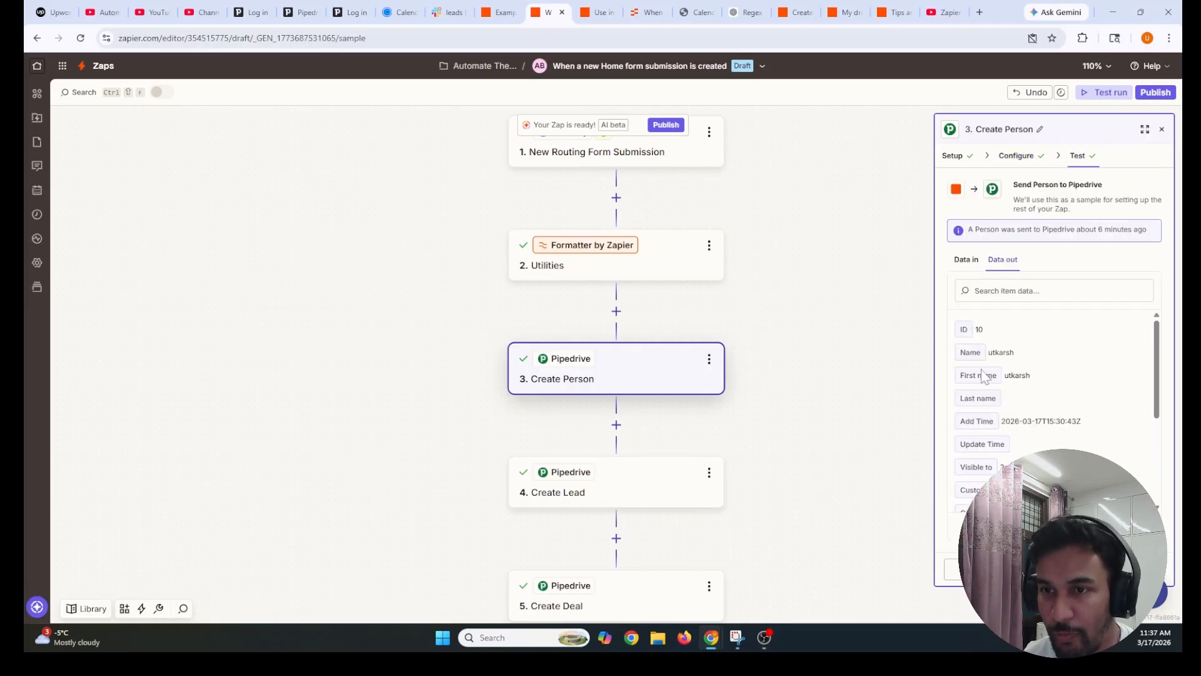
{"action": "left_click_drag", "start_coordinate": [987, 331], "coordinate": [955, 336]}
{"action": "triple_click", "coordinate": [964, 329]}
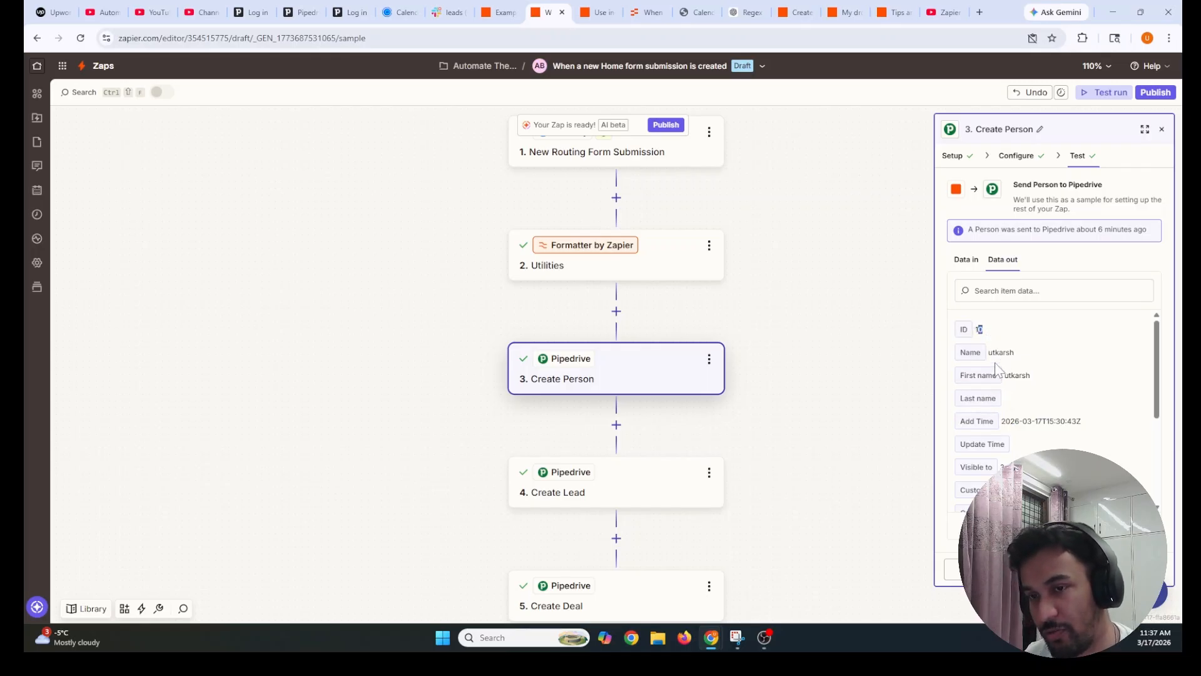
{"action": "left_click", "coordinate": [635, 491]}
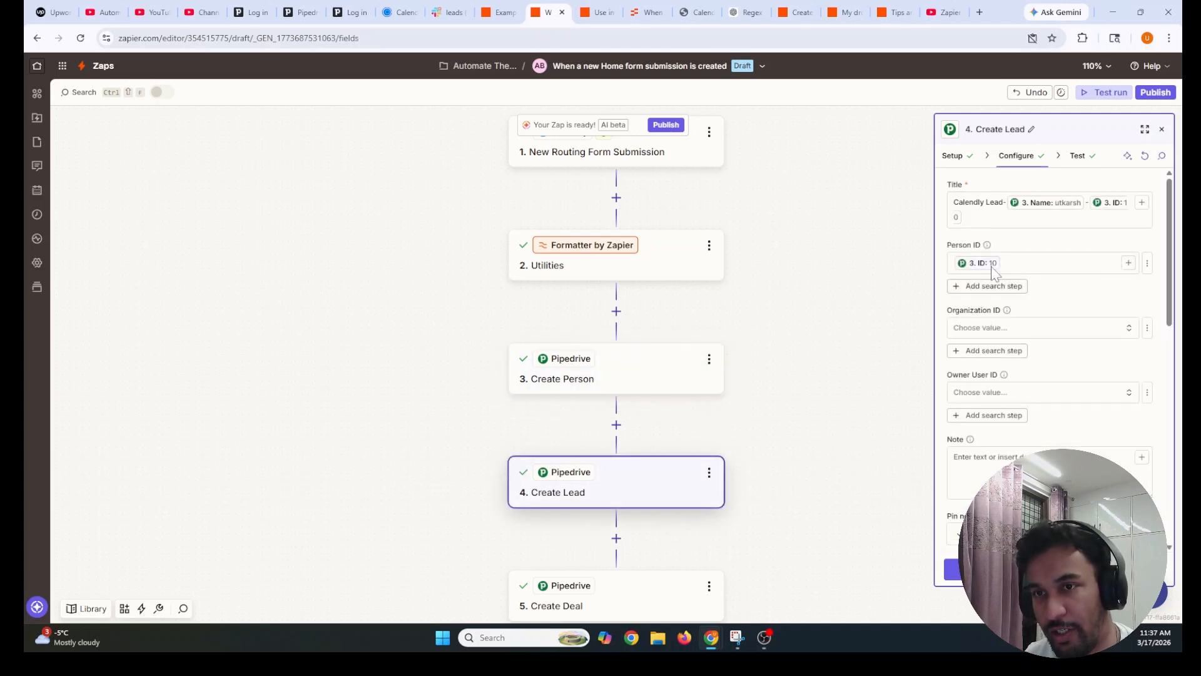
Widen the settings panel and inspect the Create Lead Title value 'Calendly Lead'
{"action": "left_click_drag", "start_coordinate": [994, 245], "coordinate": [940, 246]}
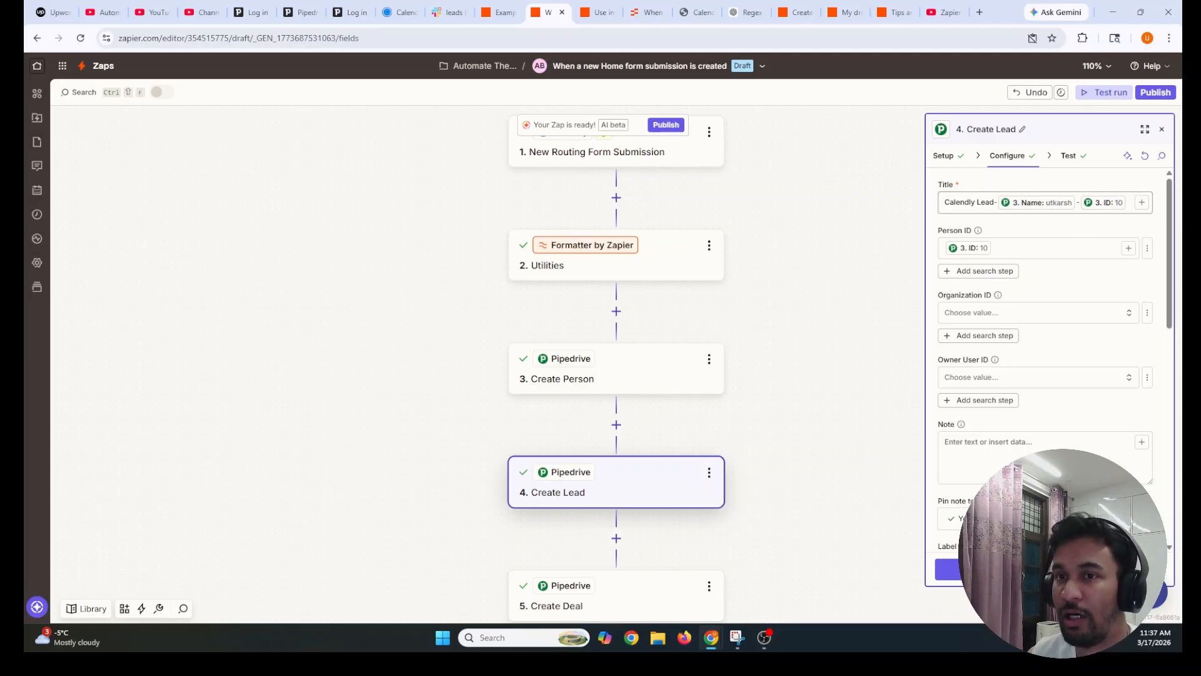
{"action": "left_click_drag", "start_coordinate": [944, 202], "coordinate": [994, 202]}
{"action": "left_click", "coordinate": [994, 202]}
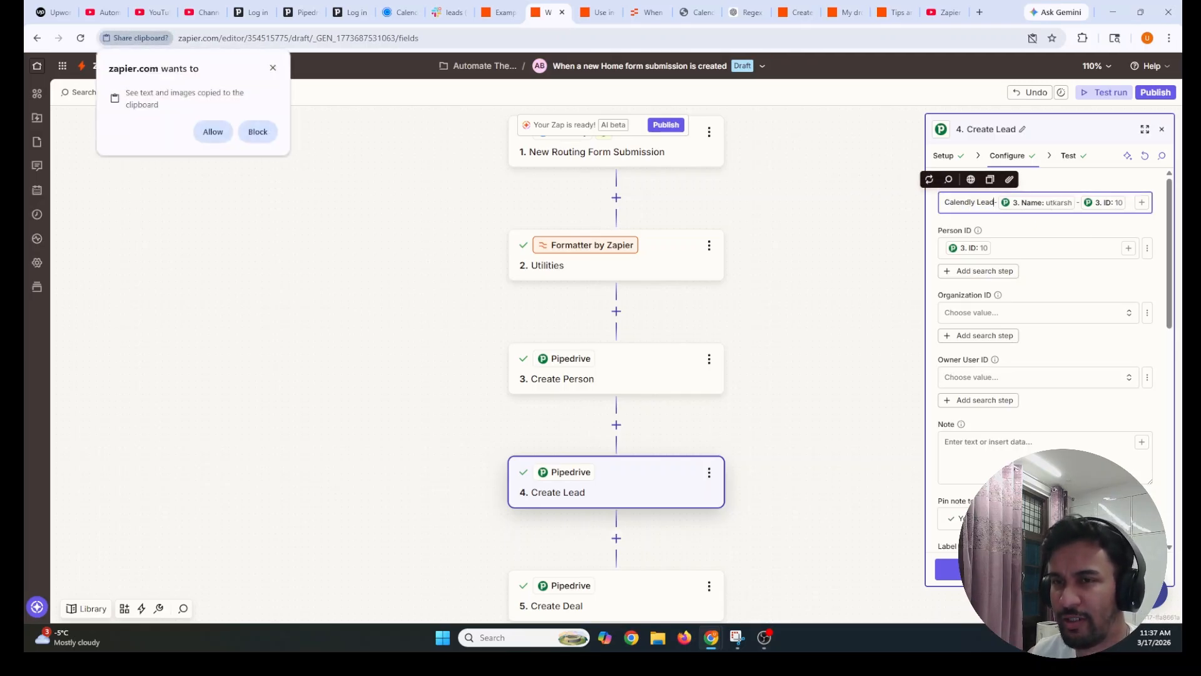
{"action": "left_click", "coordinate": [273, 68]}
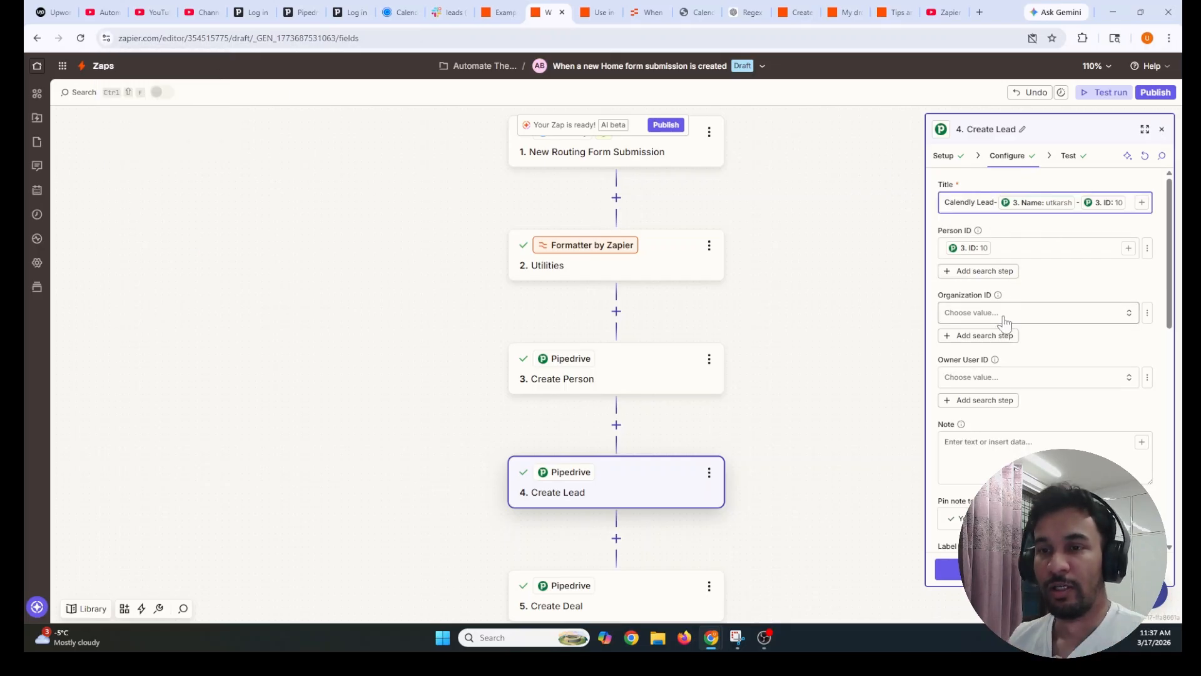
Review the Create Lead step's Data out test results, then open the Create Deal step
{"action": "scroll", "coordinate": [1004, 322], "scroll_direction": "down", "scroll_amount": 5}
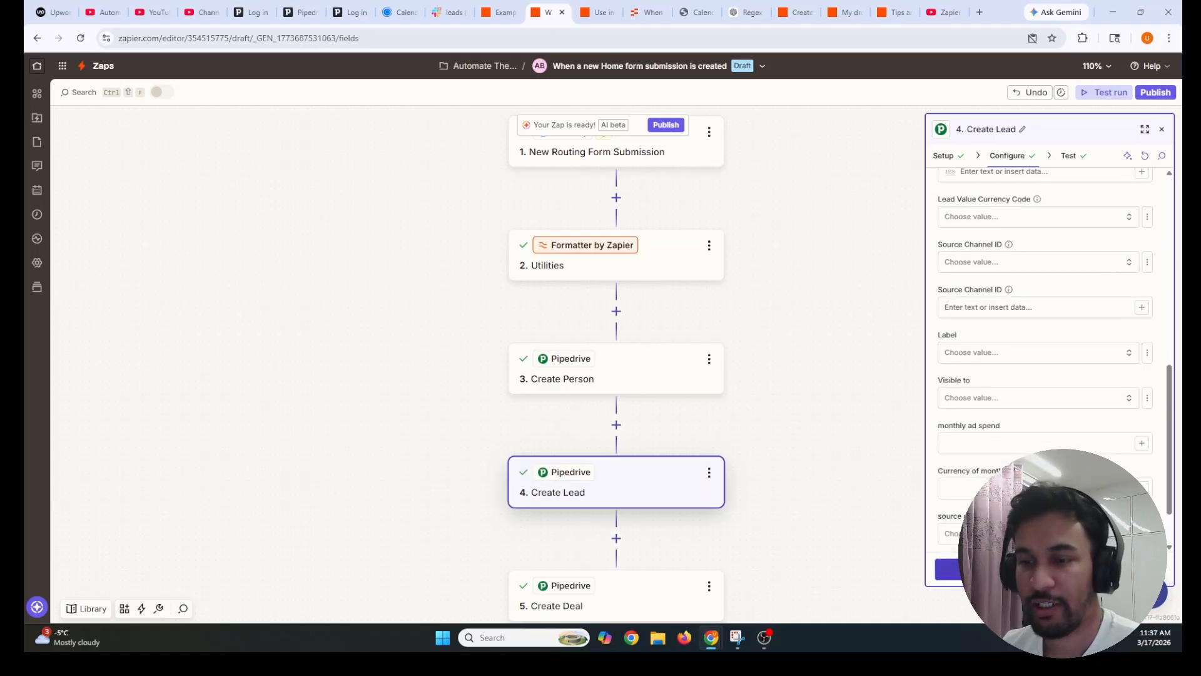
{"action": "left_click", "coordinate": [1069, 156]}
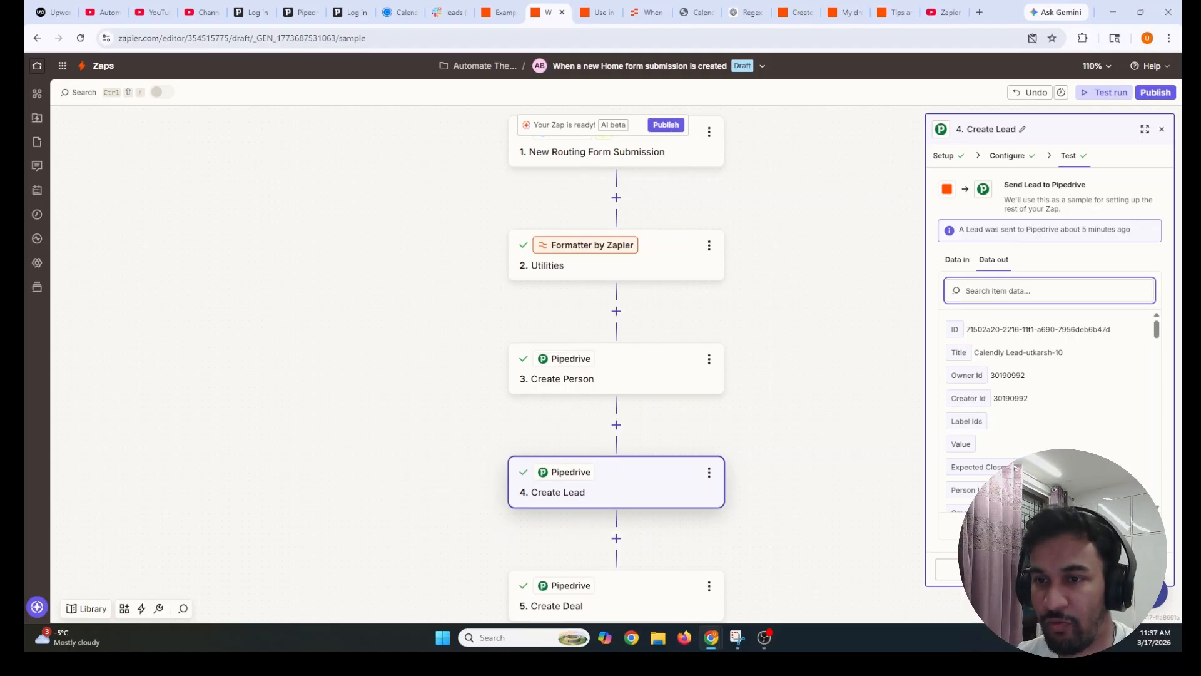
{"action": "left_click_drag", "start_coordinate": [974, 352], "coordinate": [1072, 356]}
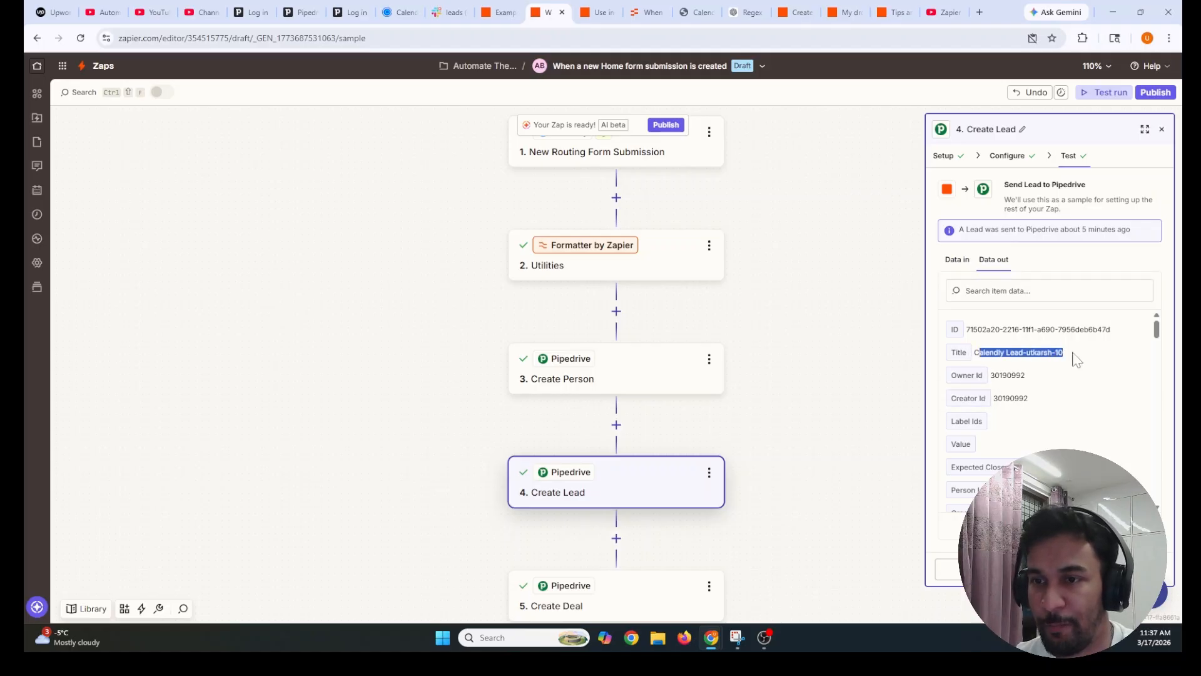
{"action": "left_click", "coordinate": [1024, 370]}
{"action": "scroll", "coordinate": [1024, 375], "scroll_direction": "down", "scroll_amount": 5}
{"action": "scroll", "coordinate": [1005, 399], "scroll_direction": "down", "scroll_amount": 10}
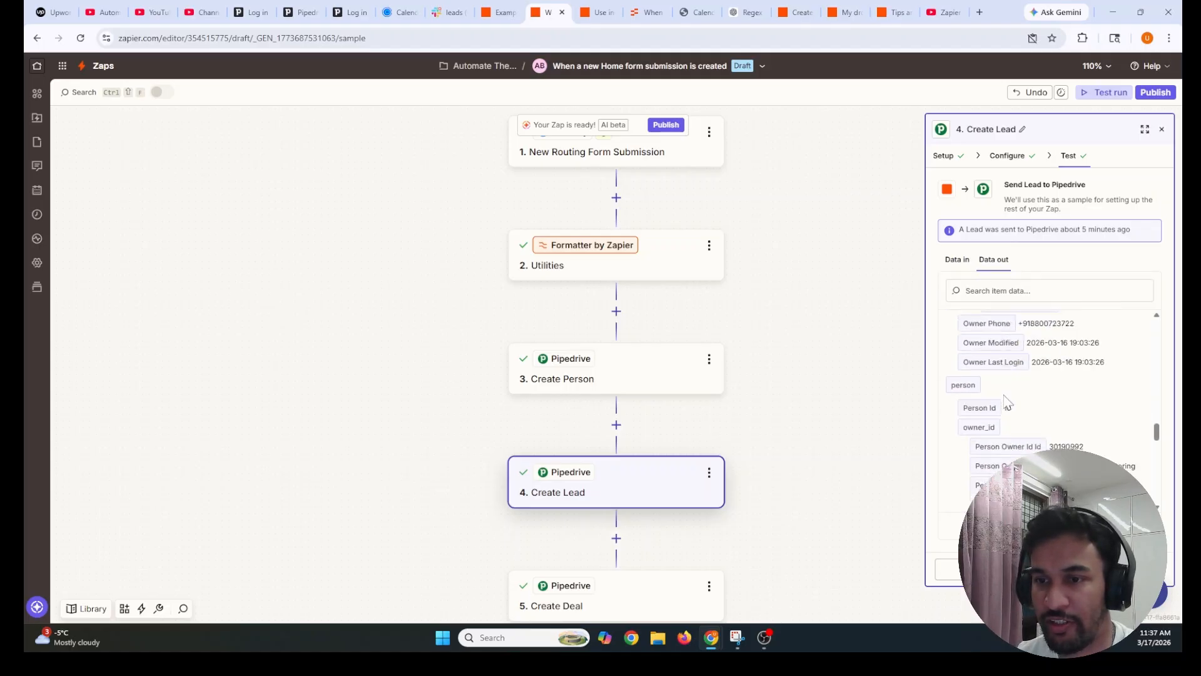
{"action": "scroll", "coordinate": [1005, 400], "scroll_direction": "up", "scroll_amount": 8}
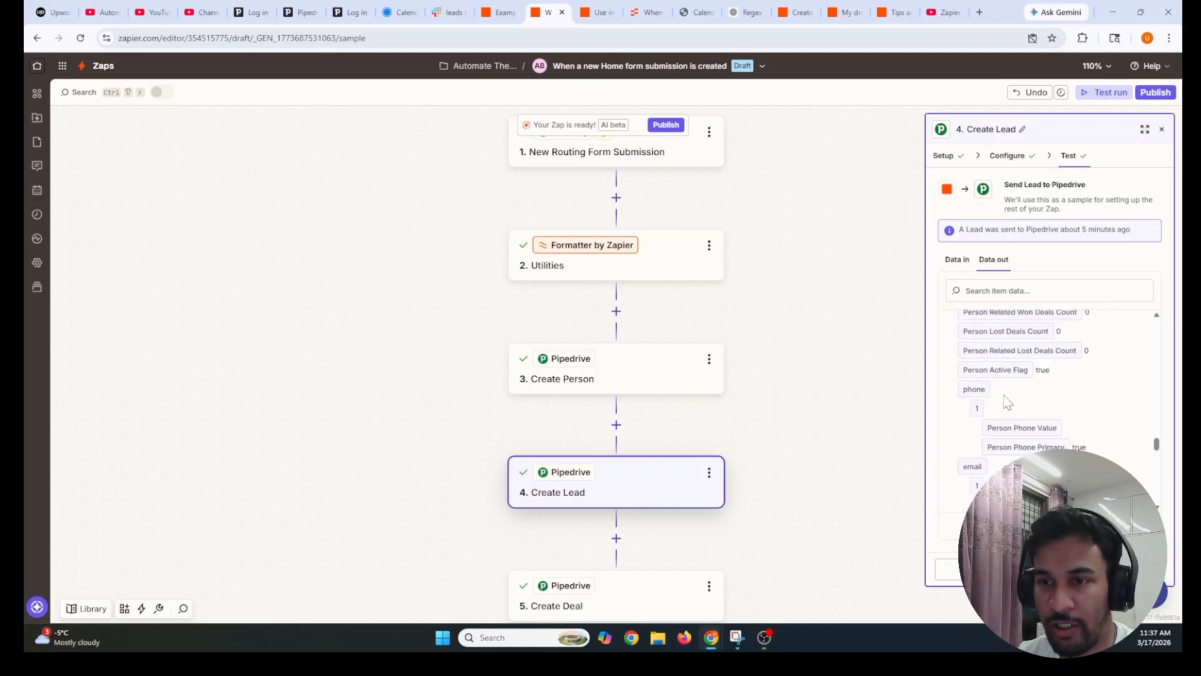
{"action": "scroll", "coordinate": [625, 438], "scroll_direction": "down", "scroll_amount": 3}
{"action": "left_click", "coordinate": [586, 461]}
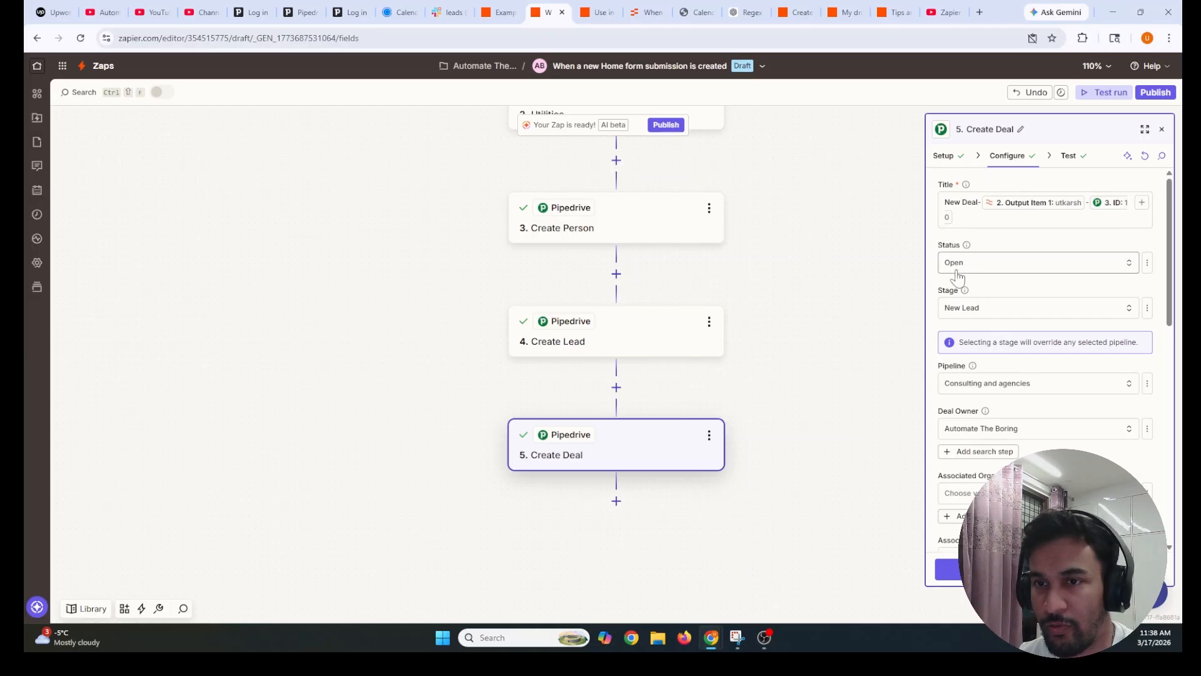
{"action": "left_click", "coordinate": [963, 315]}
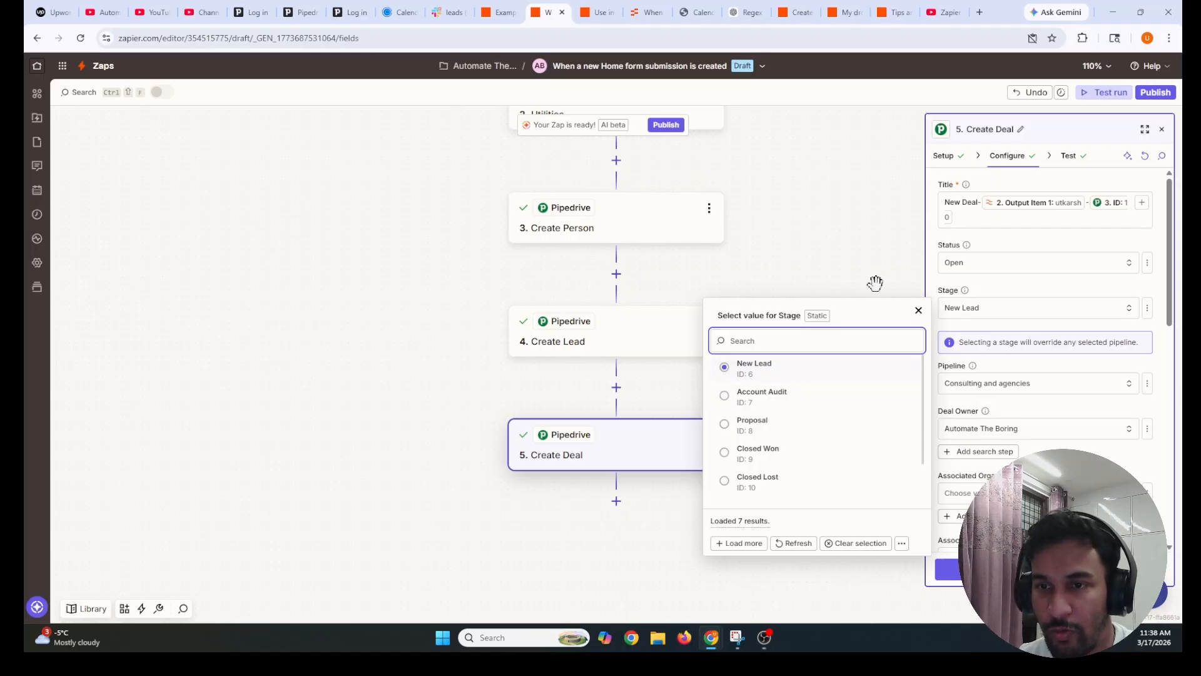
{"action": "left_click_drag", "start_coordinate": [719, 318], "coordinate": [800, 318]}
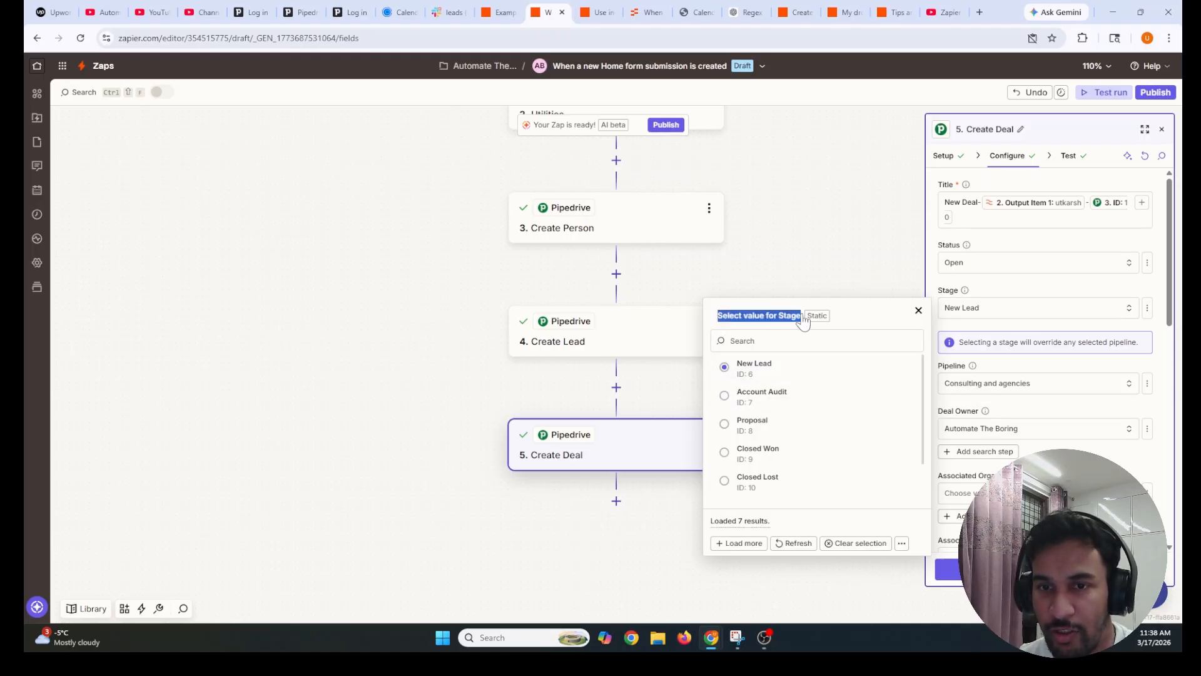
{"action": "left_click", "coordinate": [918, 310]}
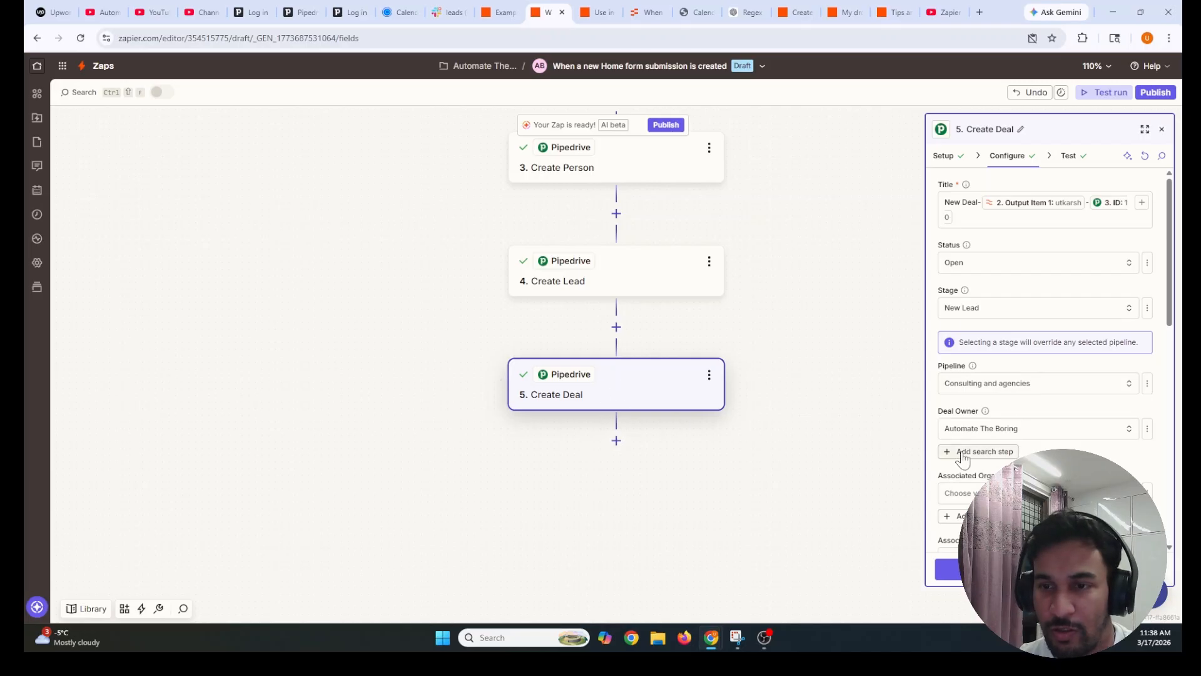
{"action": "scroll", "coordinate": [962, 450], "scroll_direction": "down", "scroll_amount": 4}
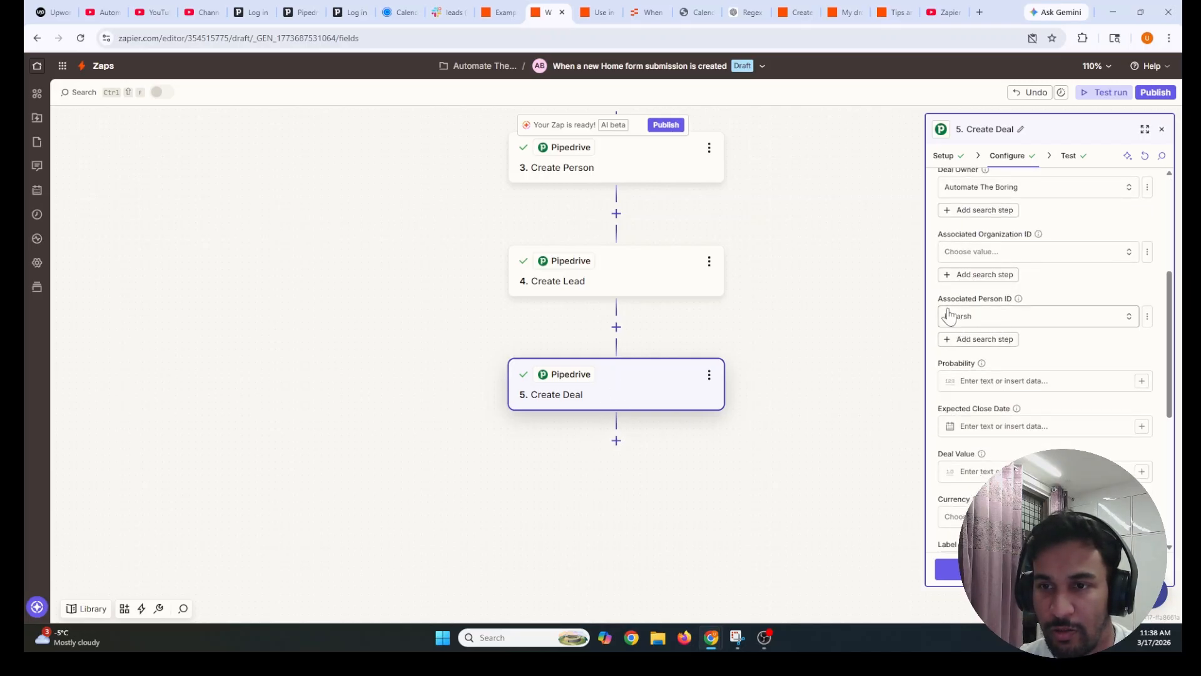
{"action": "left_click_drag", "start_coordinate": [935, 298], "coordinate": [907, 298]}
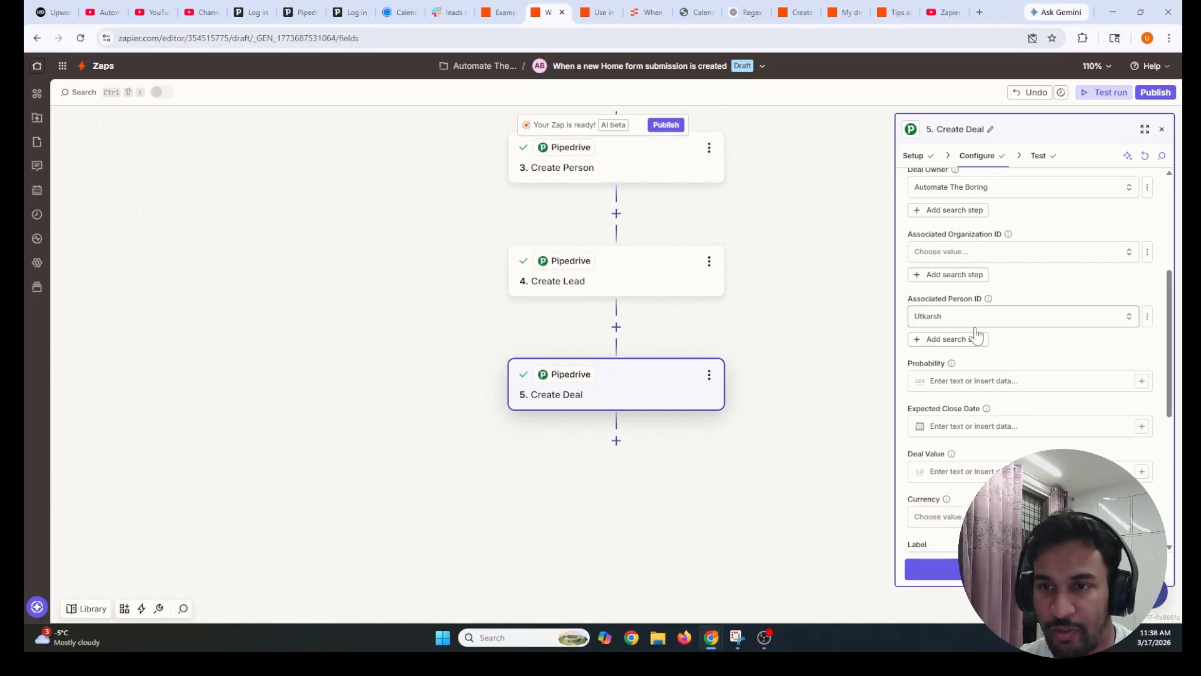
{"action": "scroll", "coordinate": [941, 416], "scroll_direction": "down", "scroll_amount": 5}
{"action": "scroll", "coordinate": [941, 416], "scroll_direction": "up", "scroll_amount": 10}
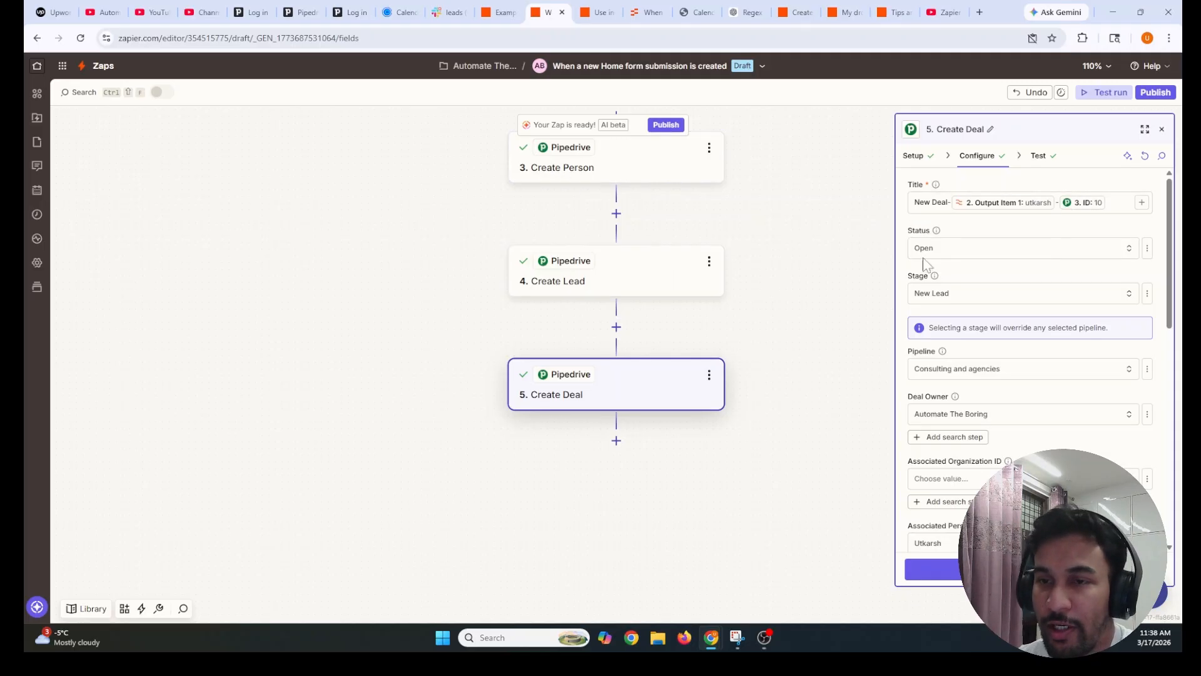
{"action": "left_click", "coordinate": [937, 307]}
{"action": "scroll", "coordinate": [748, 434], "scroll_direction": "down", "scroll_amount": 2}
{"action": "scroll", "coordinate": [745, 429], "scroll_direction": "up", "scroll_amount": 2}
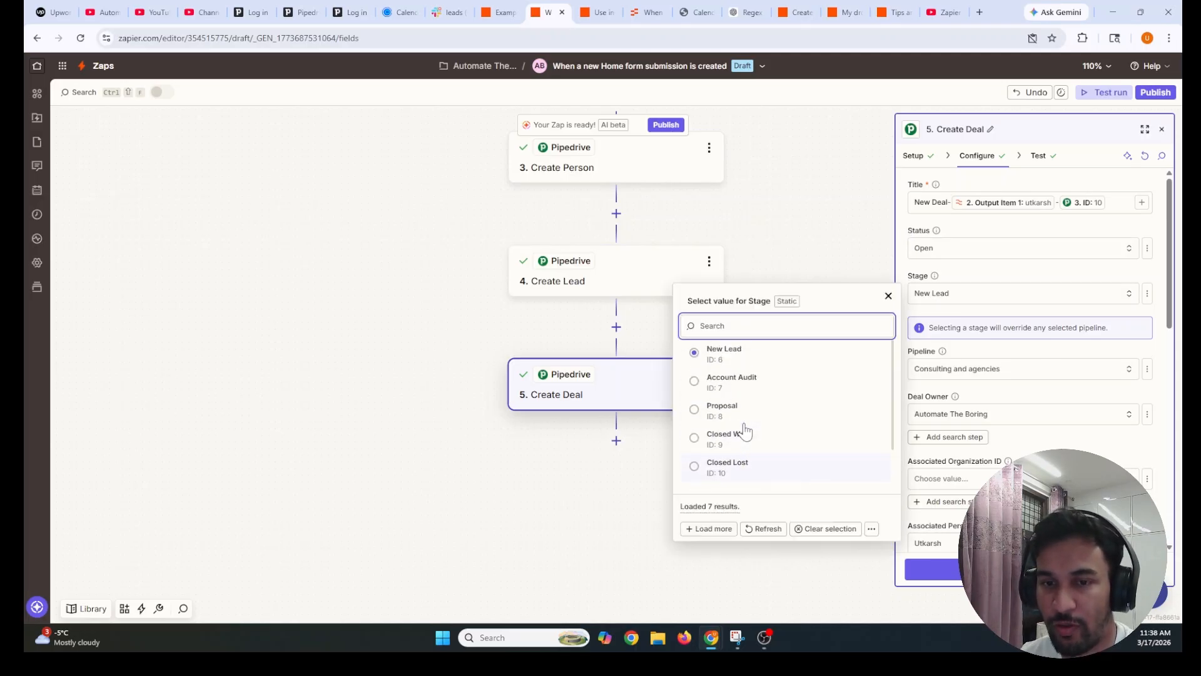
{"action": "left_click", "coordinate": [887, 297]}
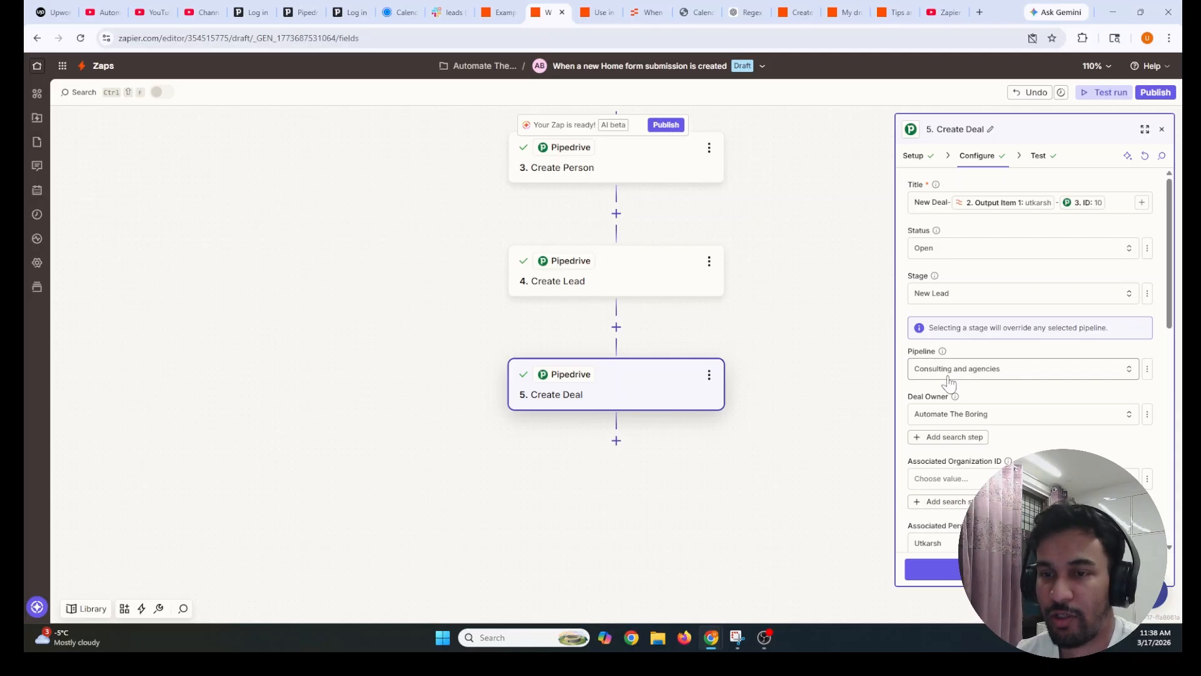
{"action": "scroll", "coordinate": [934, 403], "scroll_direction": "down", "scroll_amount": 6}
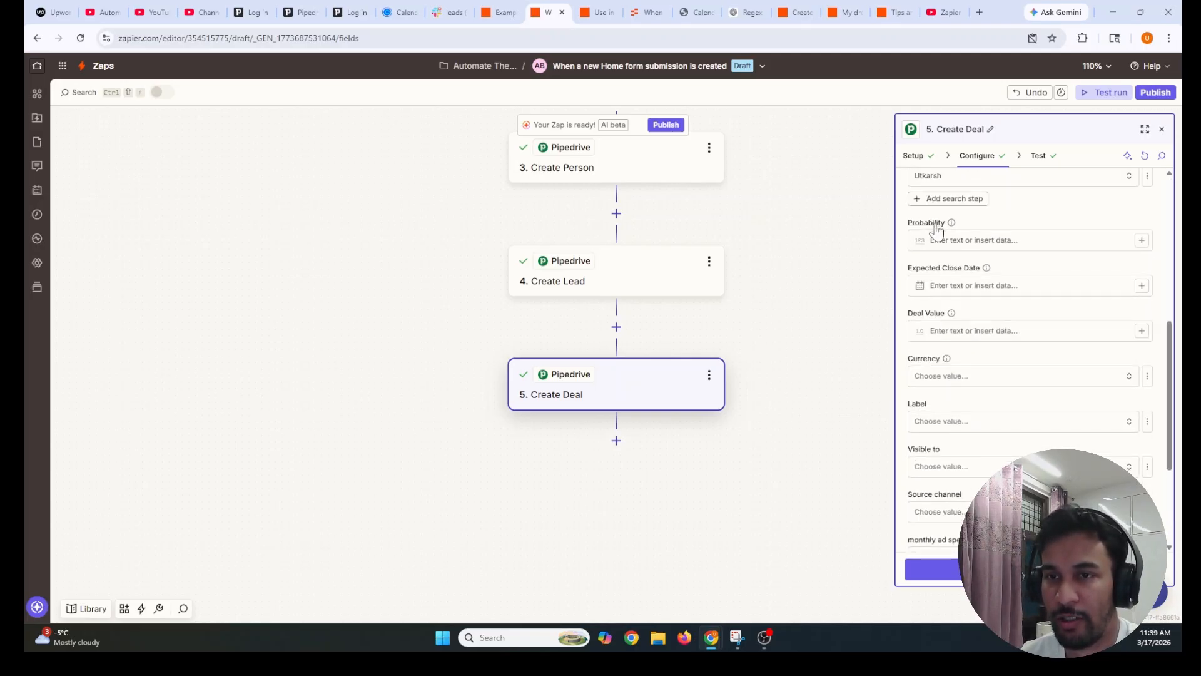
{"action": "scroll", "coordinate": [932, 300], "scroll_direction": "up", "scroll_amount": 2}
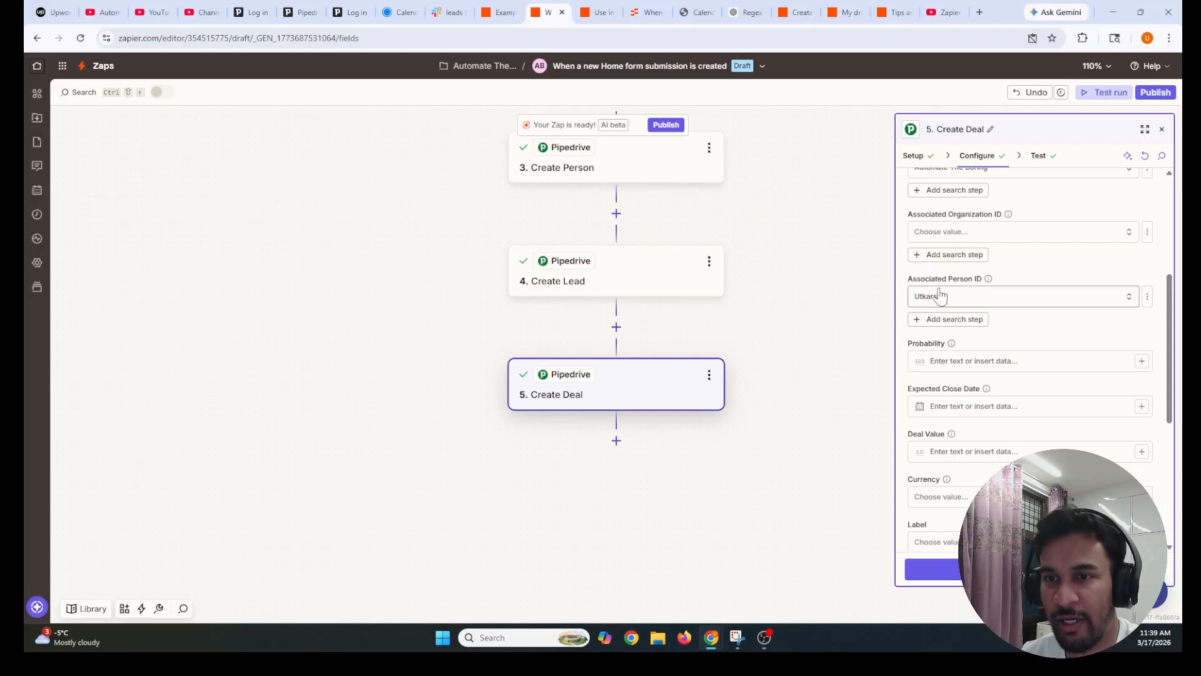
Set the deal's Associated Person ID to a dynamic value: step 3's person ID
{"action": "left_click", "coordinate": [975, 303]}
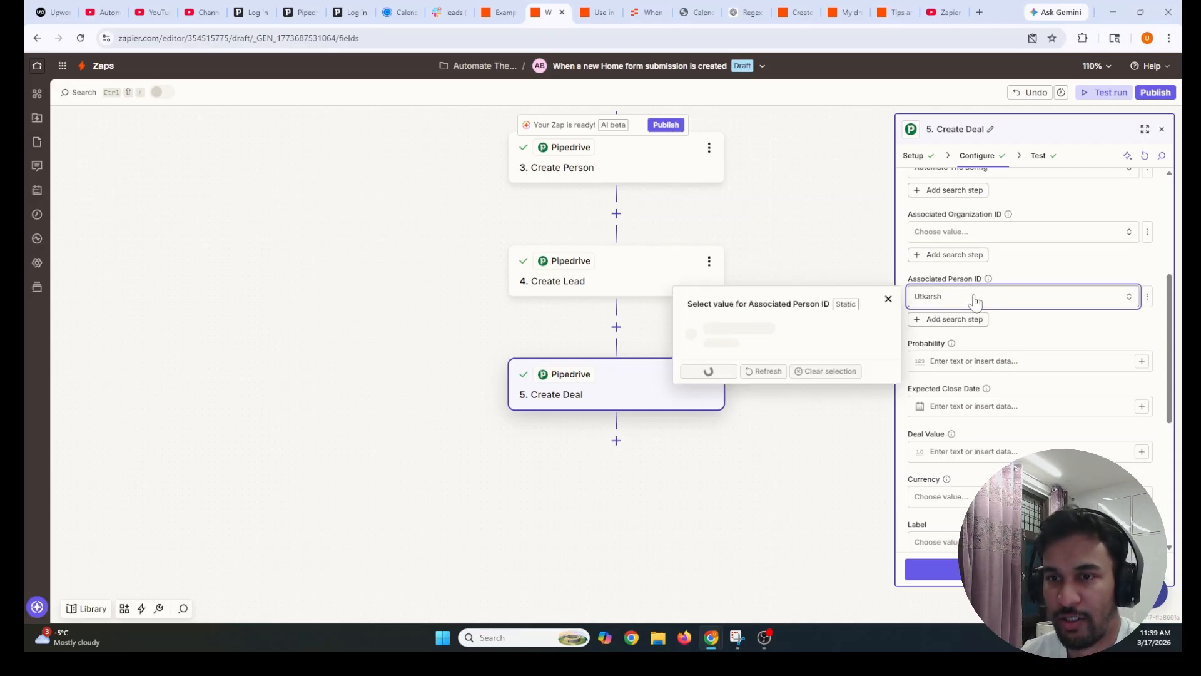
{"action": "left_click", "coordinate": [887, 300]}
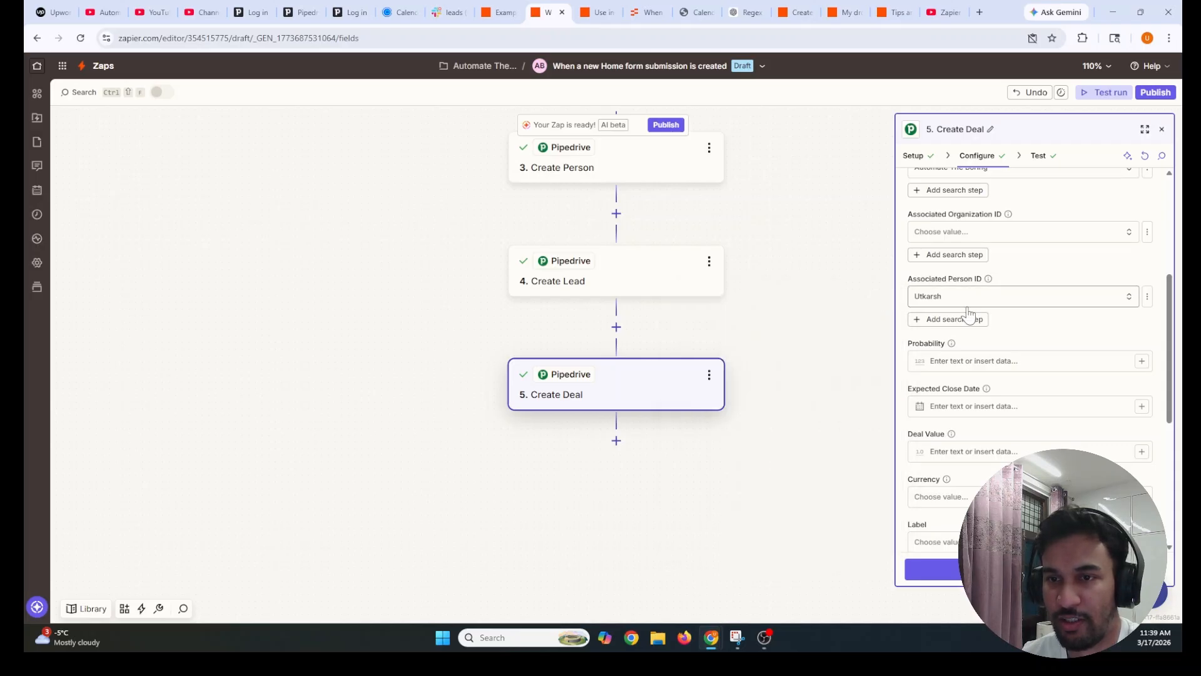
{"action": "left_click", "coordinate": [977, 302]}
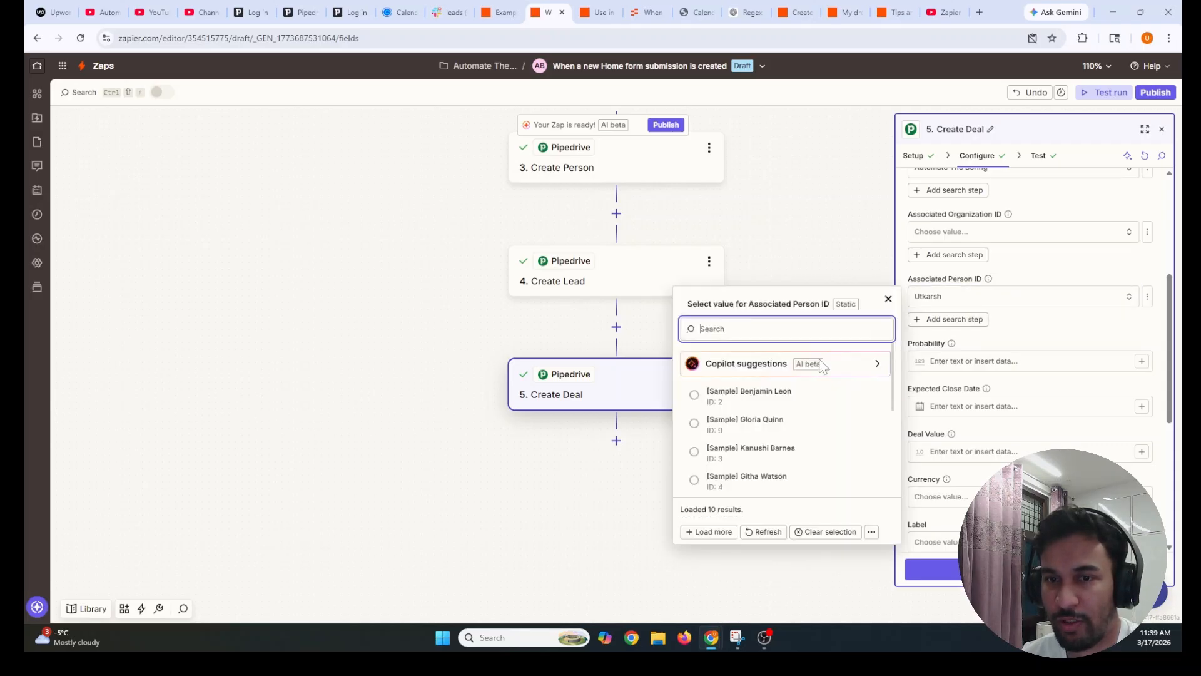
{"action": "left_click", "coordinate": [1148, 296]}
{"action": "left_click", "coordinate": [1080, 366]}
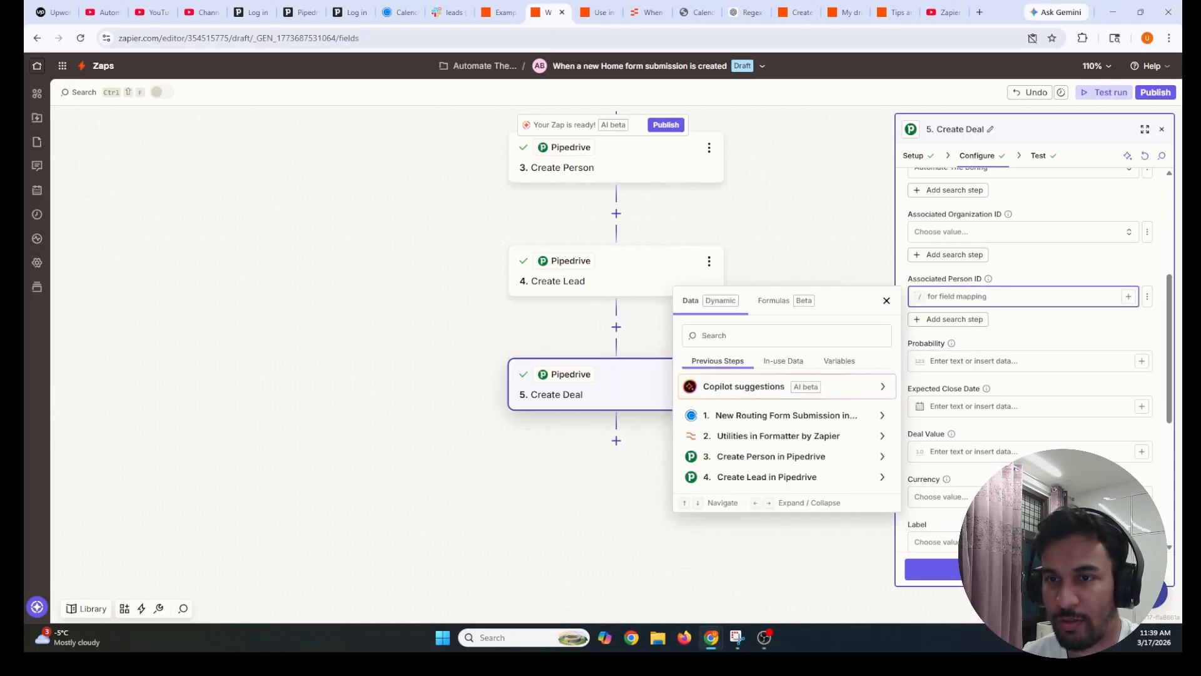
{"action": "left_click", "coordinate": [766, 456]}
{"action": "left_click", "coordinate": [716, 359]}
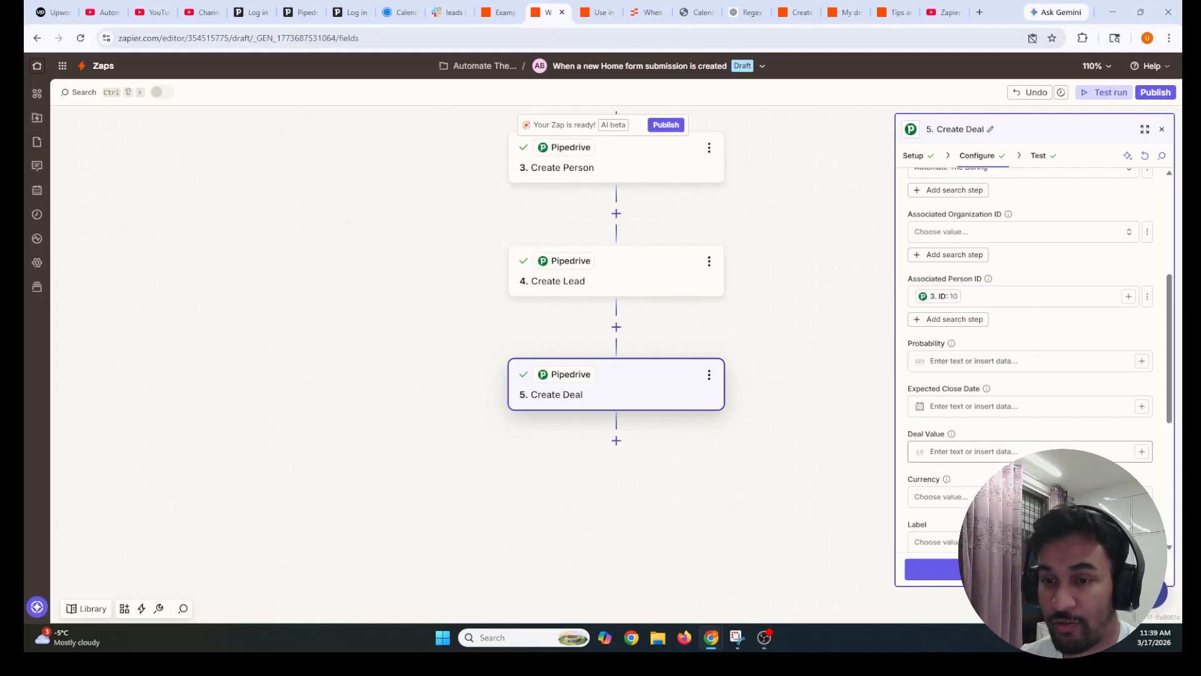
{"action": "scroll", "coordinate": [975, 438], "scroll_direction": "down", "scroll_amount": 5}
{"action": "scroll", "coordinate": [976, 437], "scroll_direction": "up", "scroll_amount": 6}
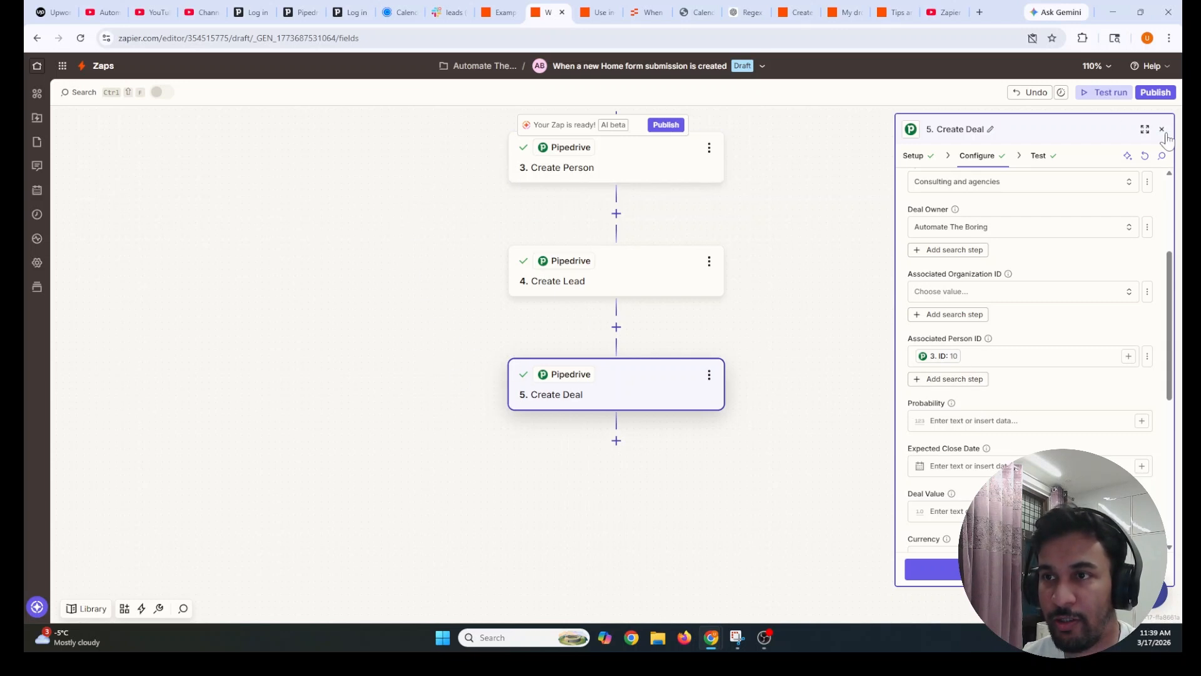
Close the Create Deal step settings and return to the Upwork job post
{"action": "left_click", "coordinate": [1162, 129]}
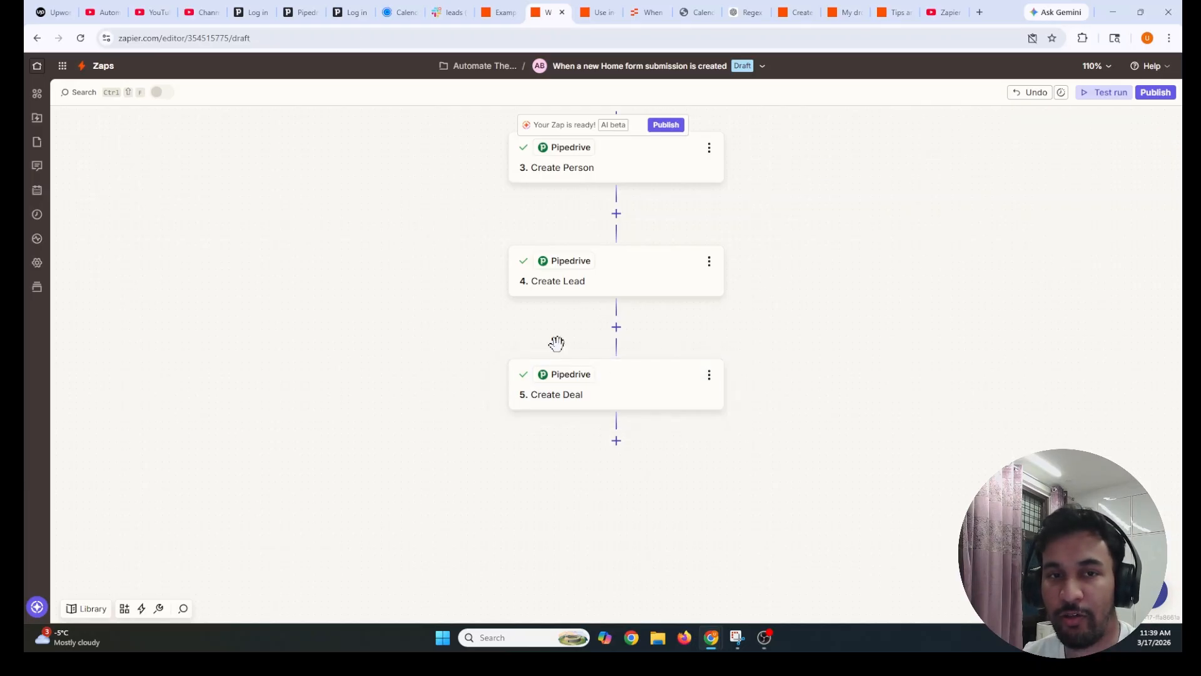
{"action": "scroll", "coordinate": [555, 342], "scroll_direction": "up", "scroll_amount": 6}
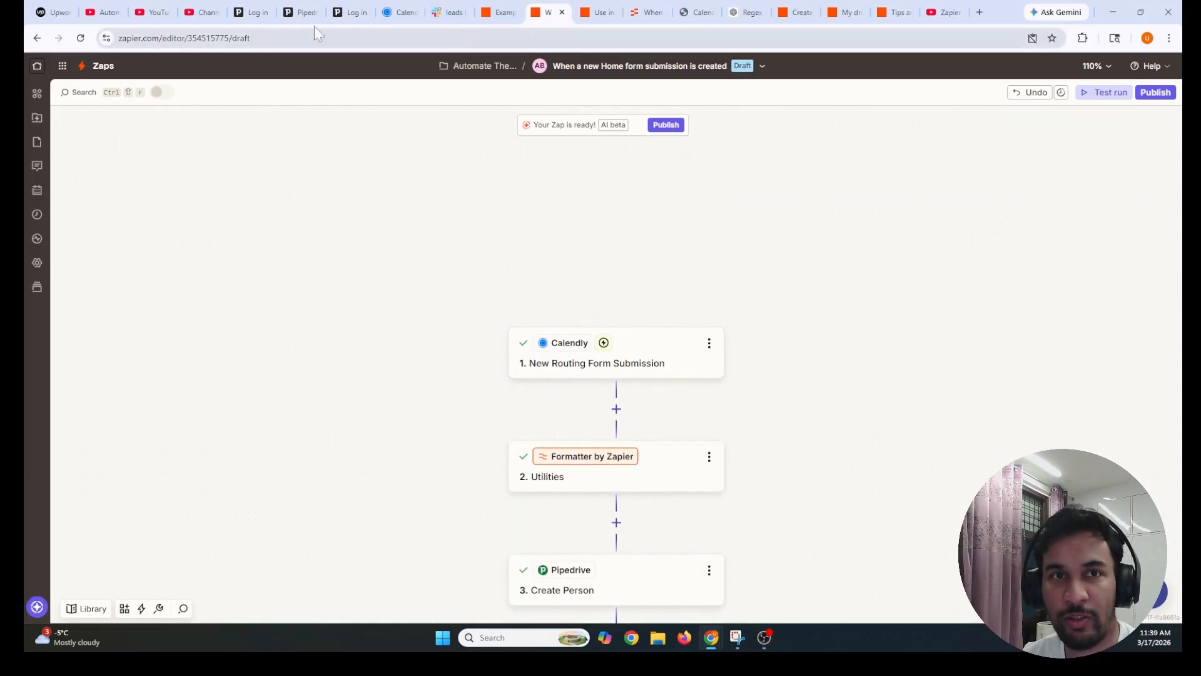
{"action": "left_click", "coordinate": [55, 12]}
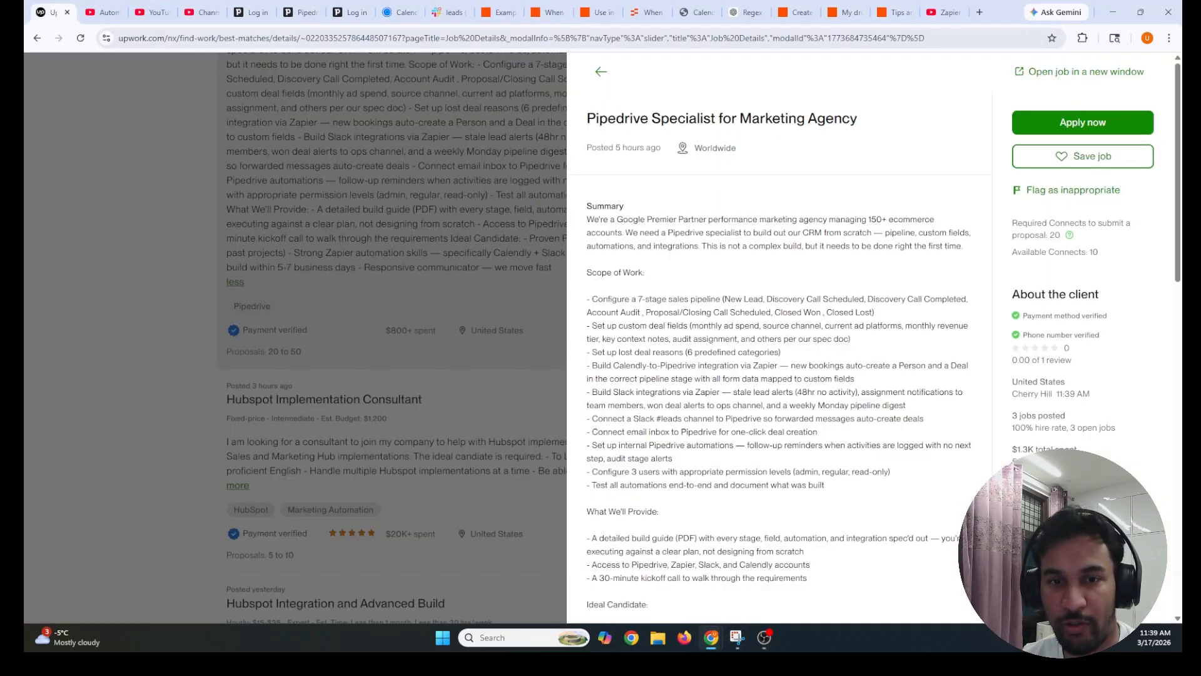
Reread the job post's first Scope of Work requirements and its Slack integrations item
{"action": "left_click_drag", "start_coordinate": [858, 378], "coordinate": [588, 290]}
{"action": "left_click", "coordinate": [588, 288]}
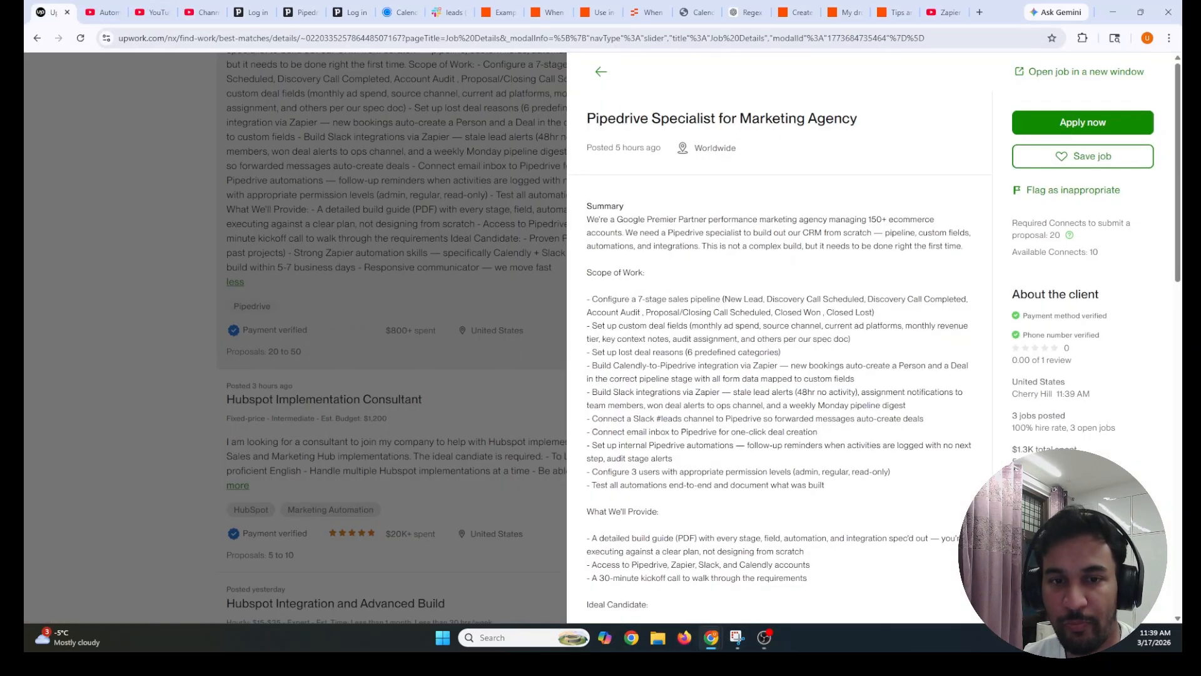
{"action": "mouse_move", "coordinate": [588, 396]}
{"action": "left_mouse_down"}
{"action": "mouse_move", "coordinate": [690, 405]}
{"action": "mouse_move", "coordinate": [820, 393]}
{"action": "mouse_move", "coordinate": [924, 410]}
{"action": "mouse_move", "coordinate": [580, 393]}
{"action": "left_mouse_up"}
{"action": "left_click", "coordinate": [592, 394]}
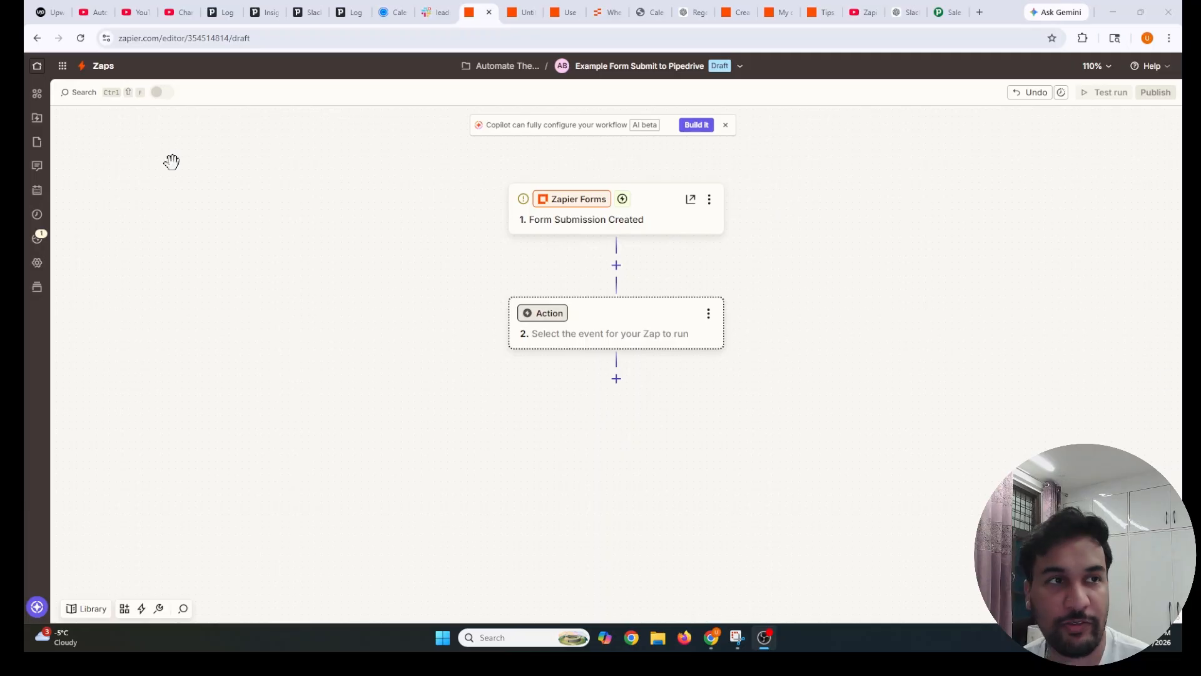
{"action": "left_click", "coordinate": [35, 8]}
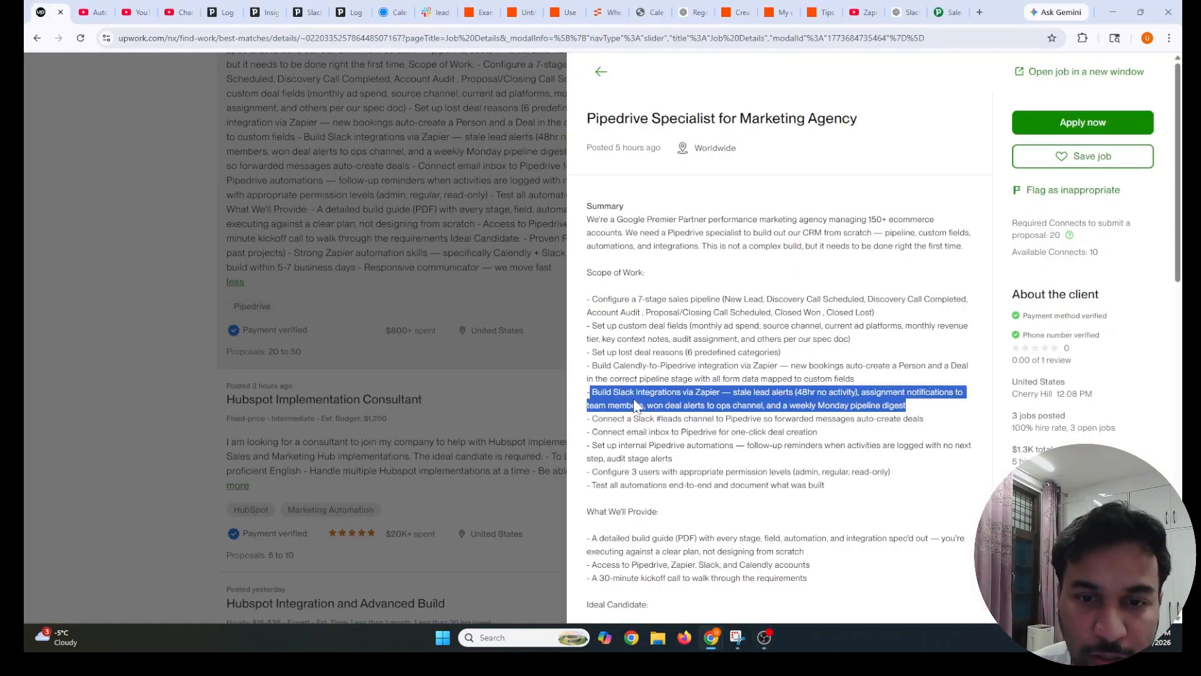
{"action": "left_click", "coordinate": [635, 405]}
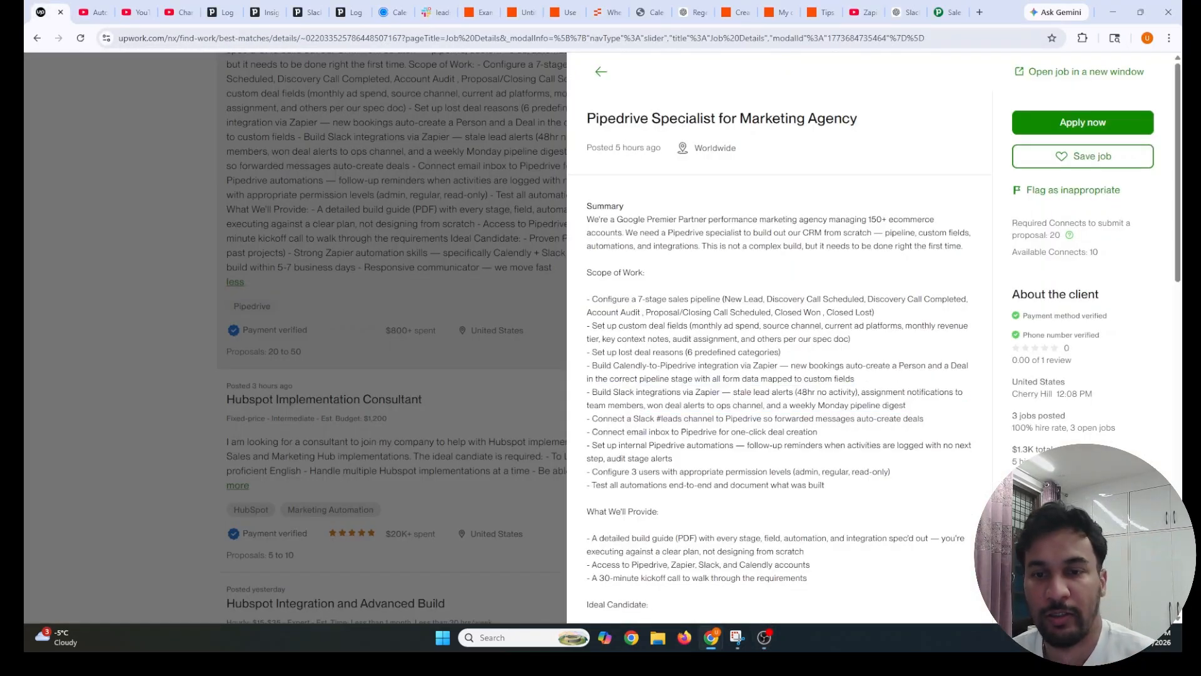
Review the Slack requirements: stale lead alerts, assignment notifications, and won deal alerts to ops
{"action": "left_click_drag", "start_coordinate": [587, 393], "coordinate": [802, 393]}
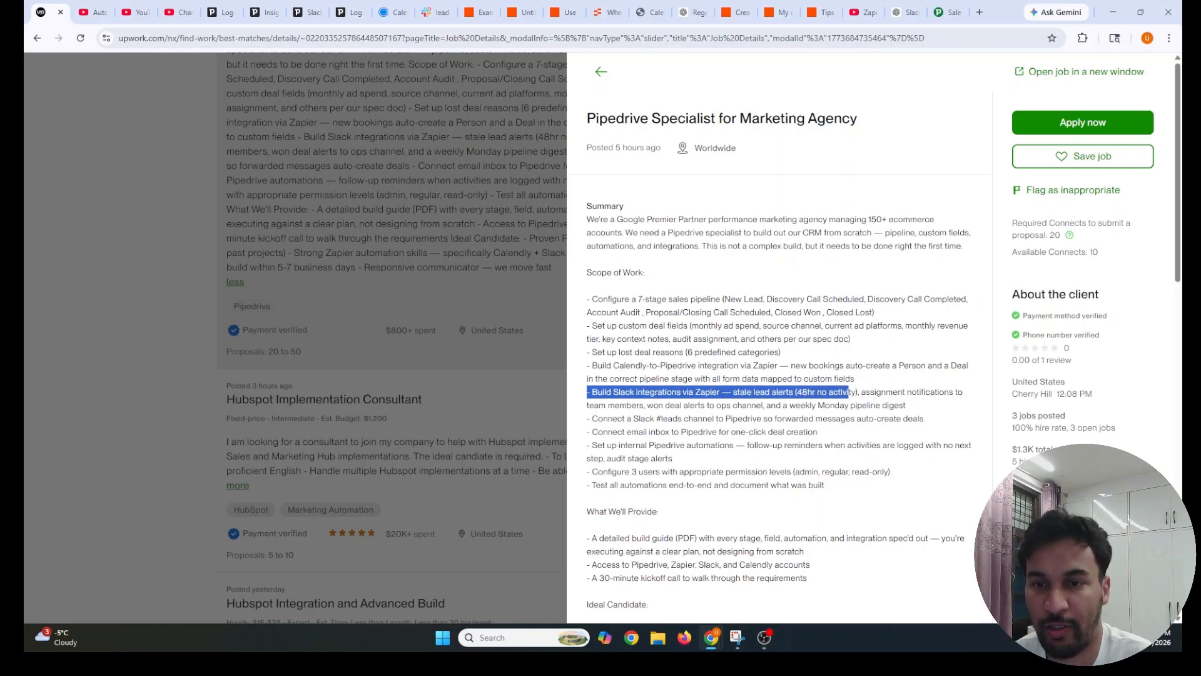
{"action": "left_click", "coordinate": [866, 393]}
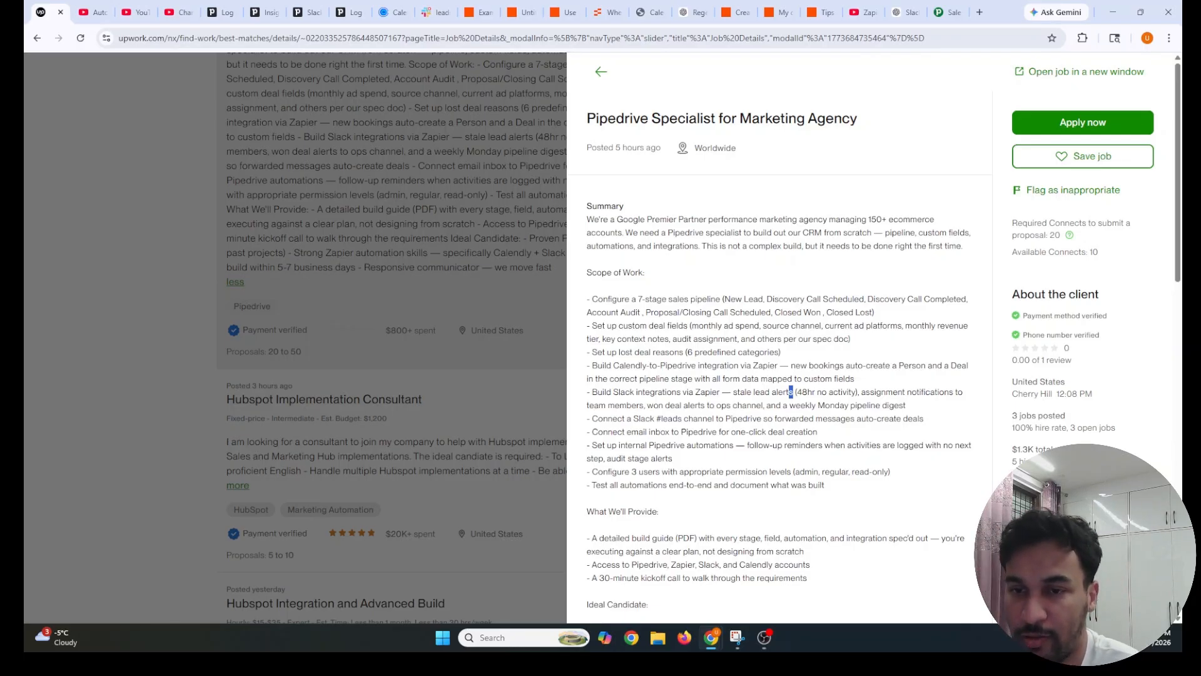
{"action": "left_click_drag", "start_coordinate": [861, 391], "coordinate": [626, 405]}
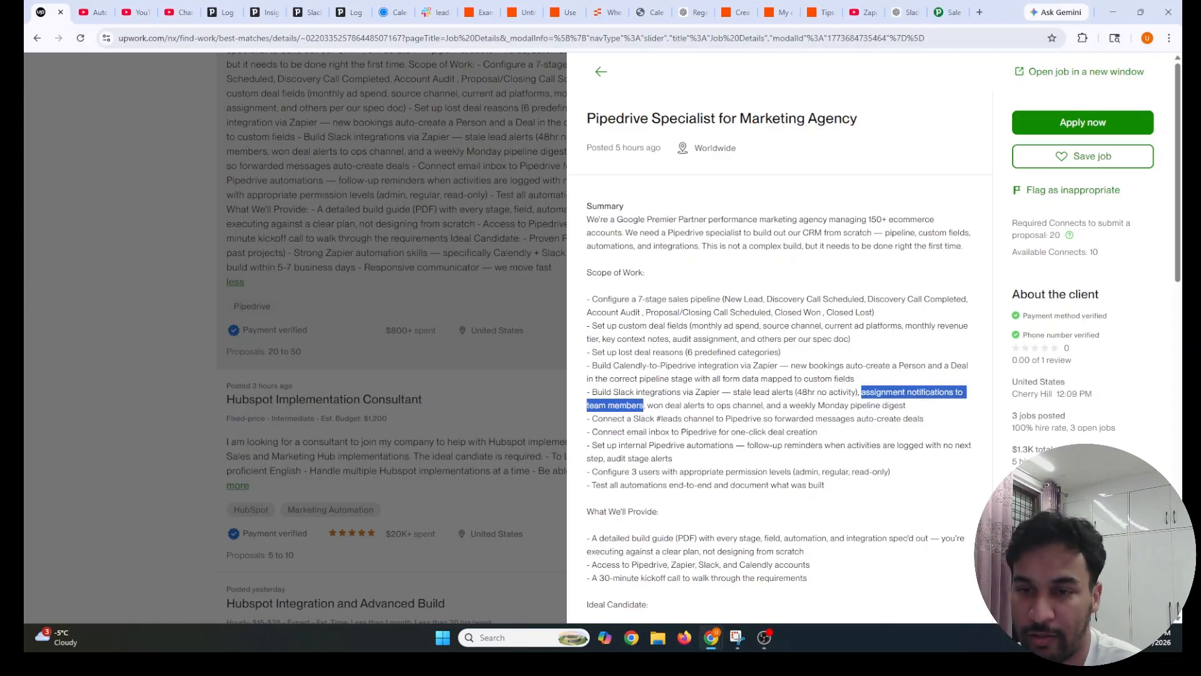
{"action": "left_click_drag", "start_coordinate": [648, 405], "coordinate": [840, 405]}
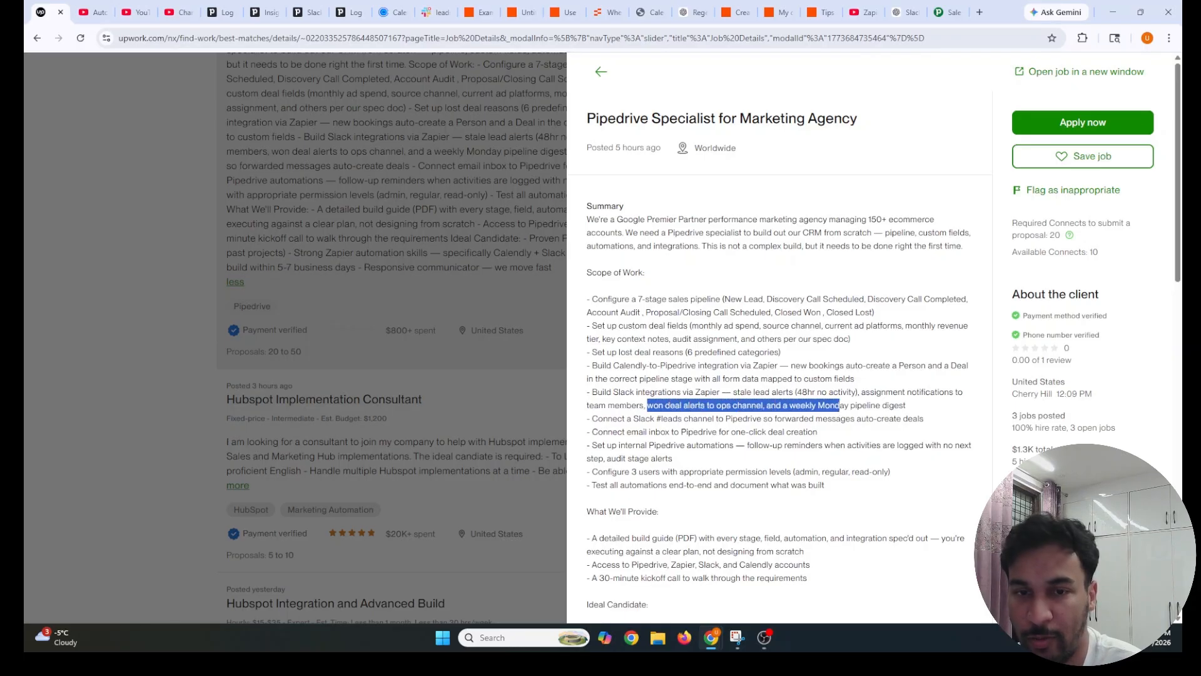
{"action": "left_click", "coordinate": [839, 405]}
{"action": "left_click_drag", "start_coordinate": [732, 406], "coordinate": [927, 419]}
{"action": "left_click", "coordinate": [921, 415]}
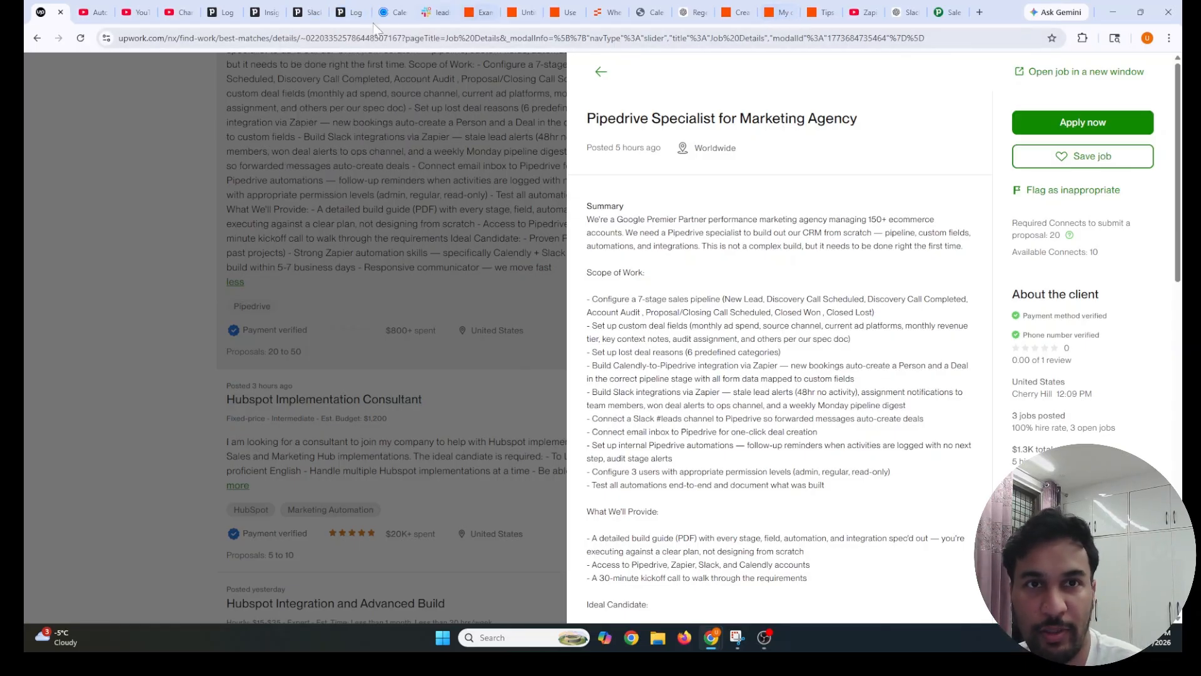
Go to More > Automations in Pipedrive and open the Stale Lead Alert automation
{"action": "left_click", "coordinate": [272, 15]}
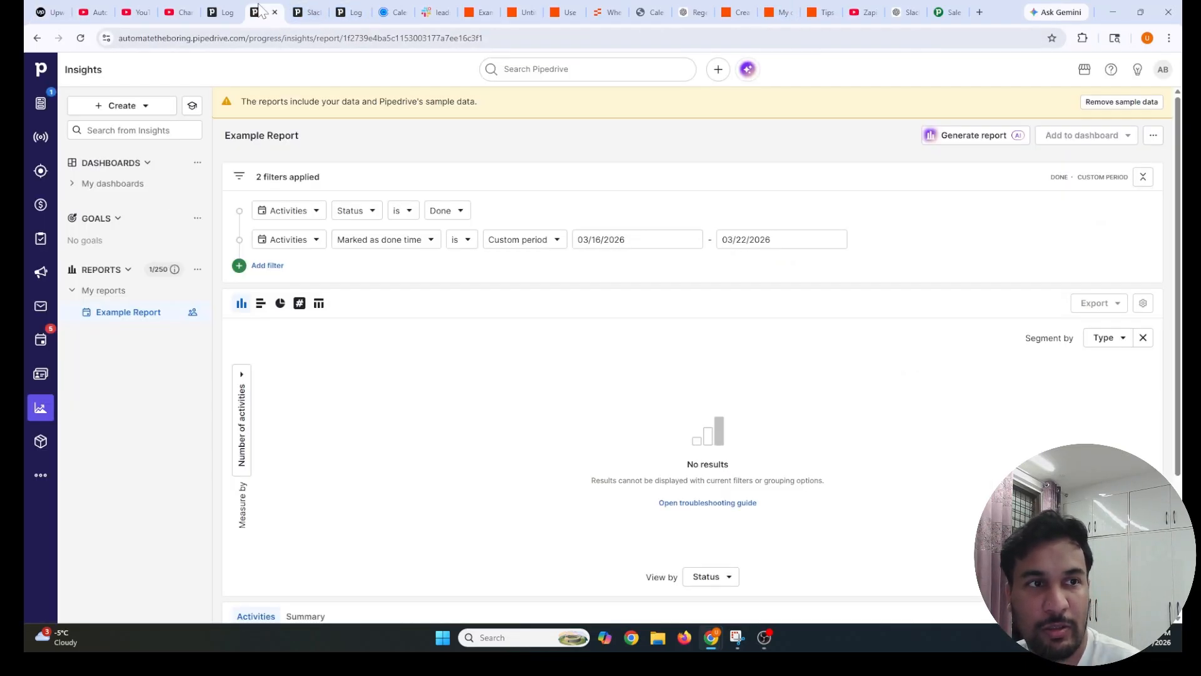
{"action": "left_click", "coordinate": [39, 476]}
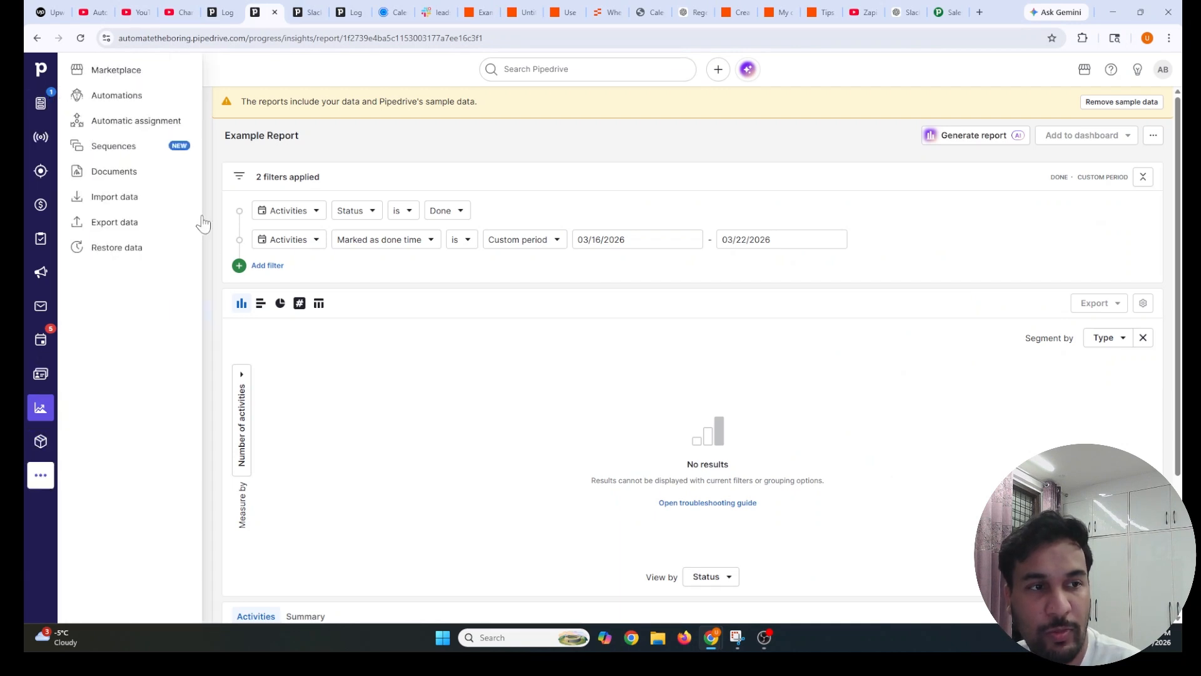
{"action": "left_click", "coordinate": [100, 96]}
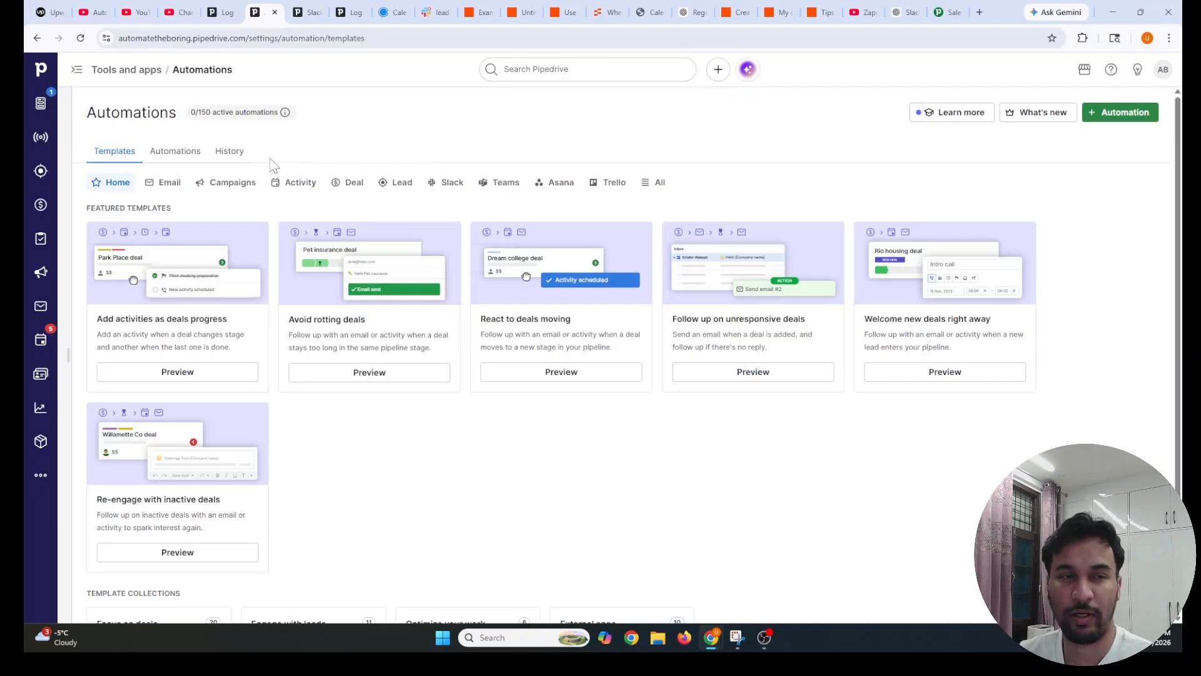
{"action": "left_click", "coordinate": [172, 152]}
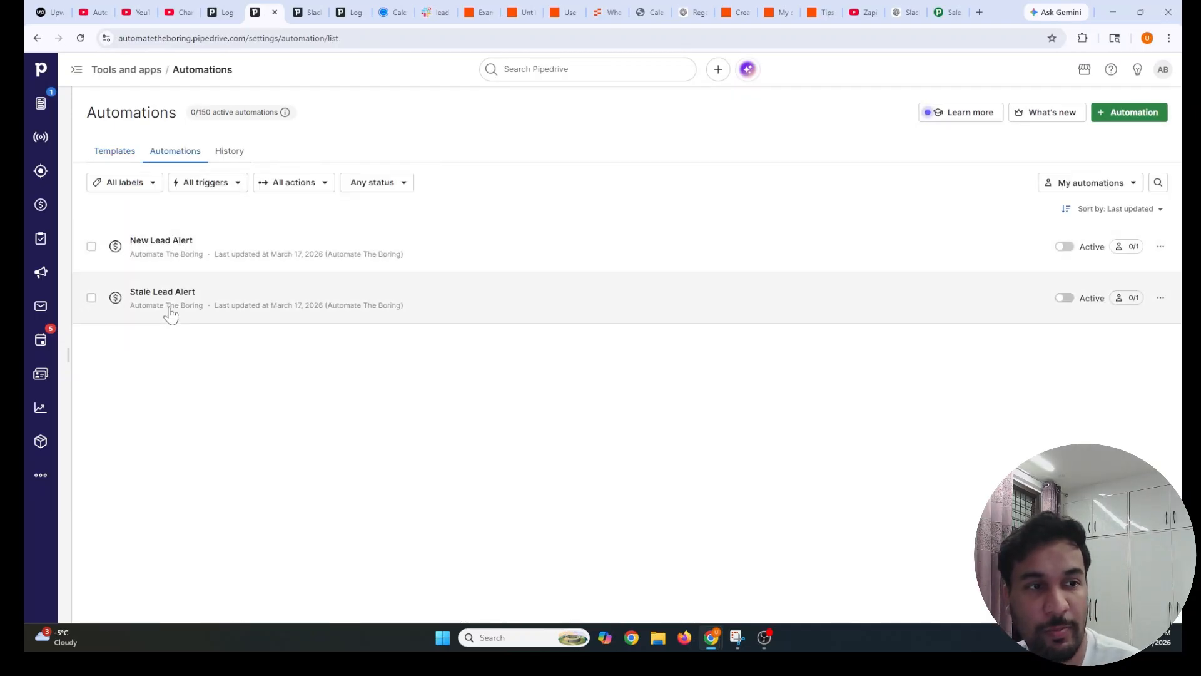
{"action": "left_click", "coordinate": [167, 303]}
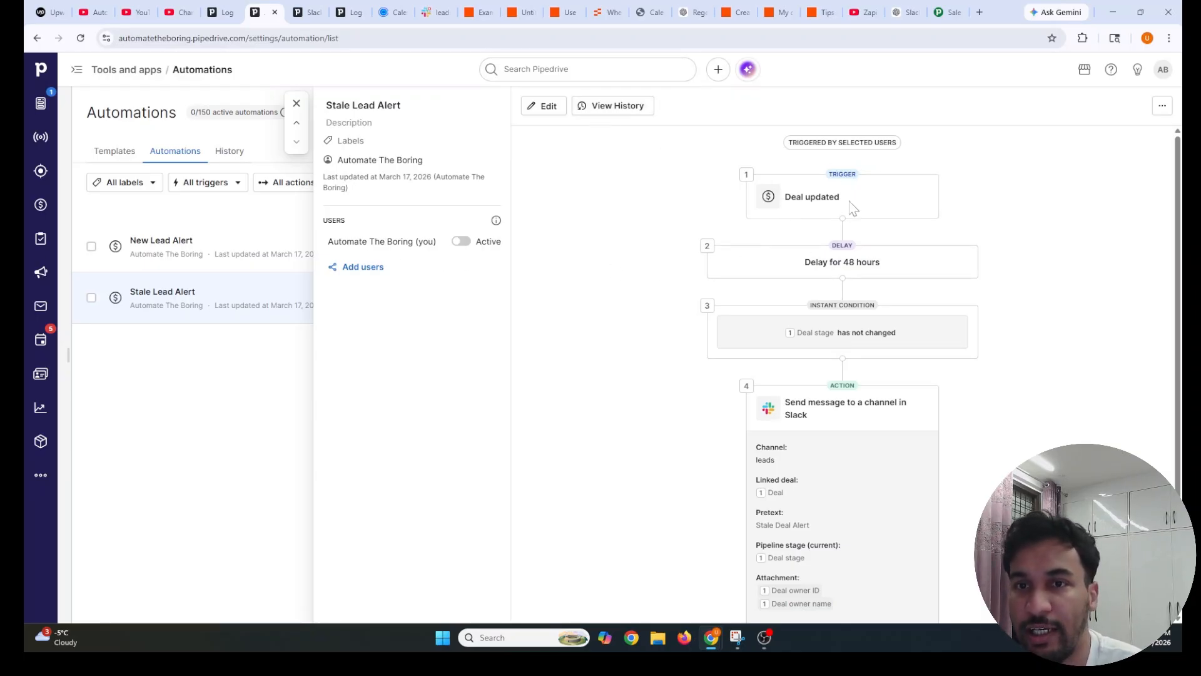
Edit the Stale Lead Alert and inspect its Deal updated trigger and unchanged-stage condition
{"action": "left_click", "coordinate": [545, 106]}
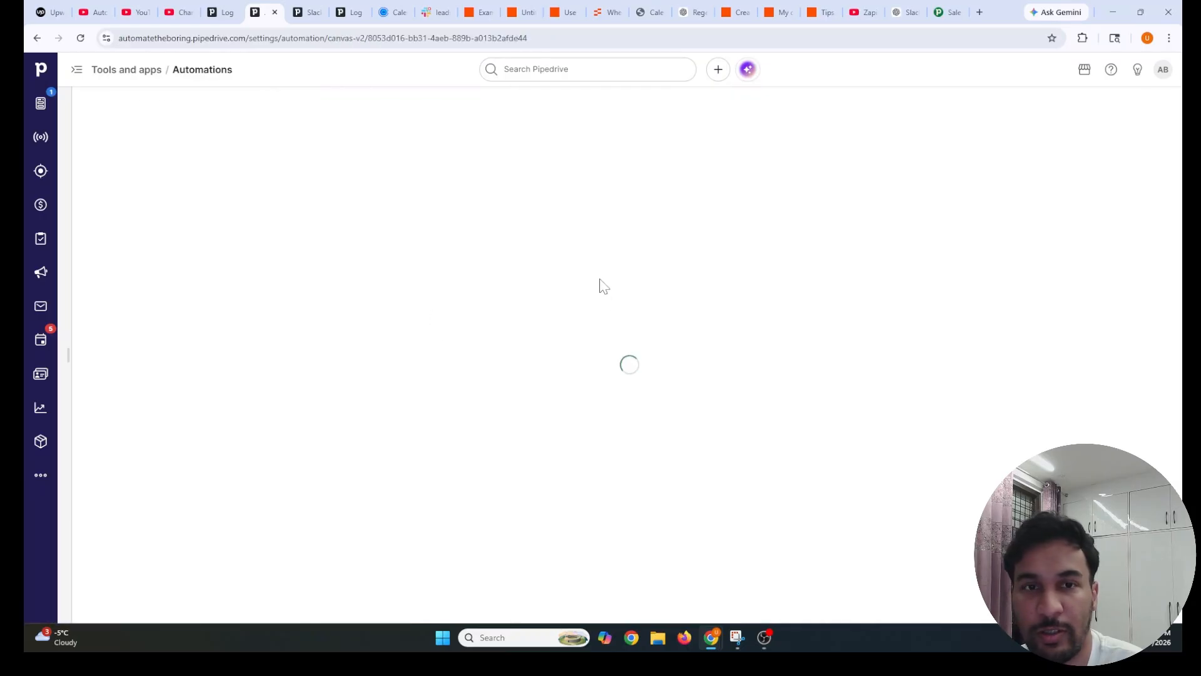
{"action": "left_click", "coordinate": [594, 242]}
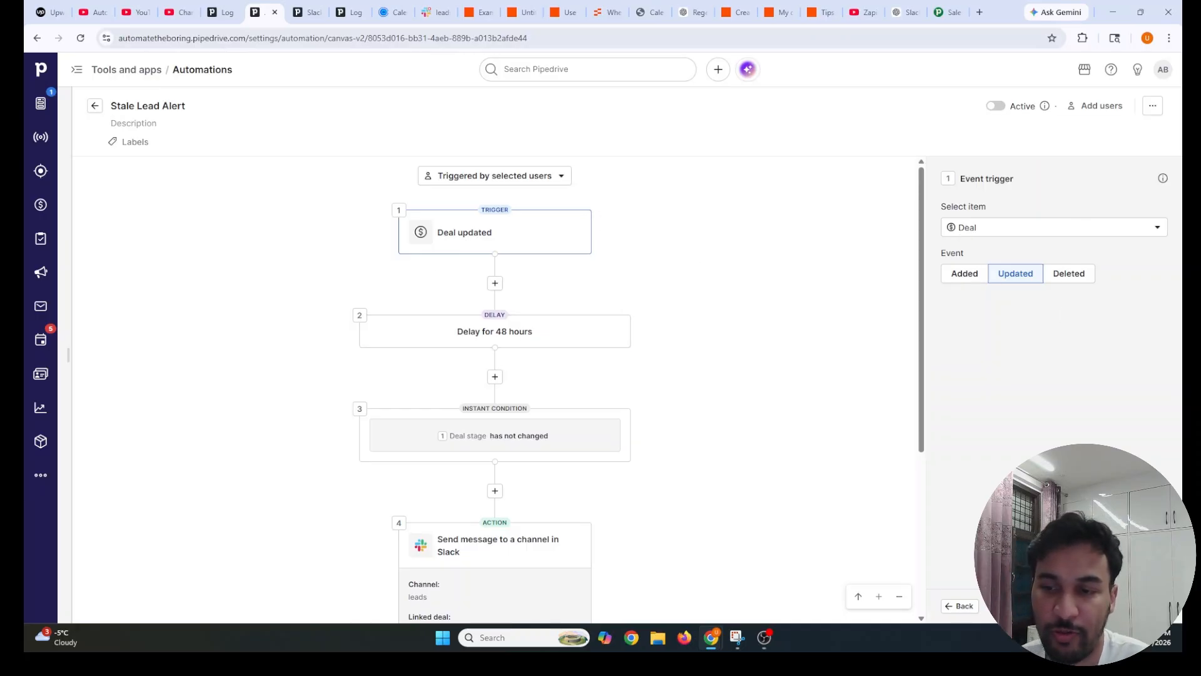
{"action": "left_click", "coordinate": [1103, 606]}
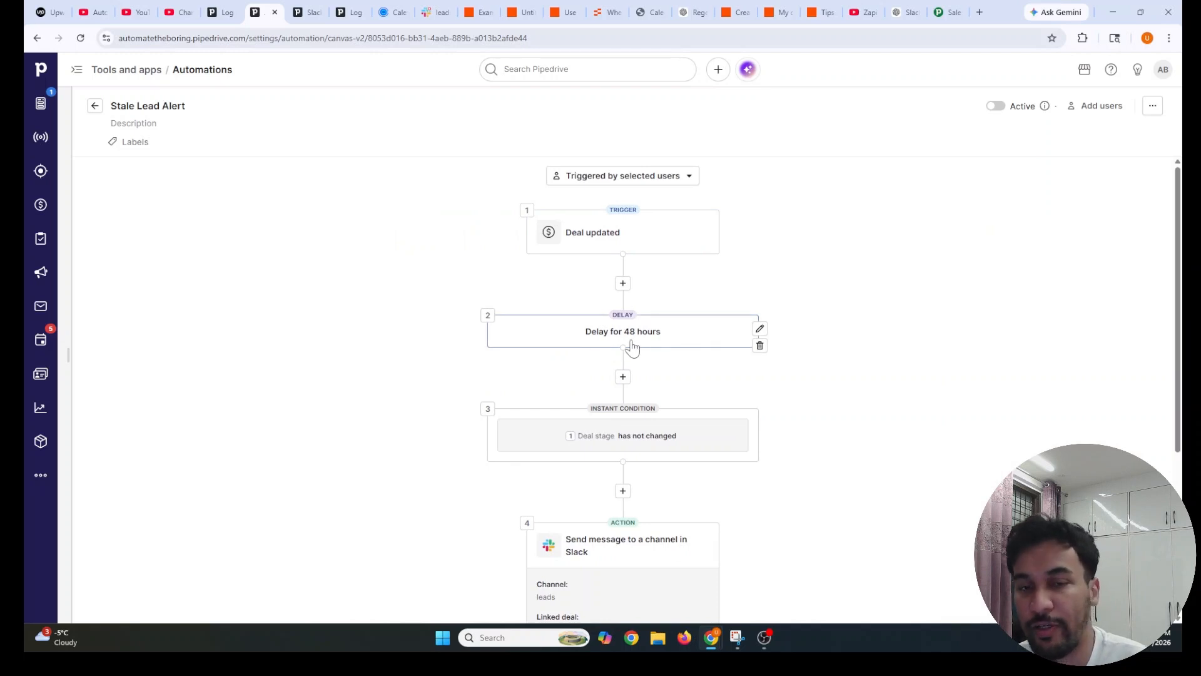
{"action": "left_click", "coordinate": [602, 448]}
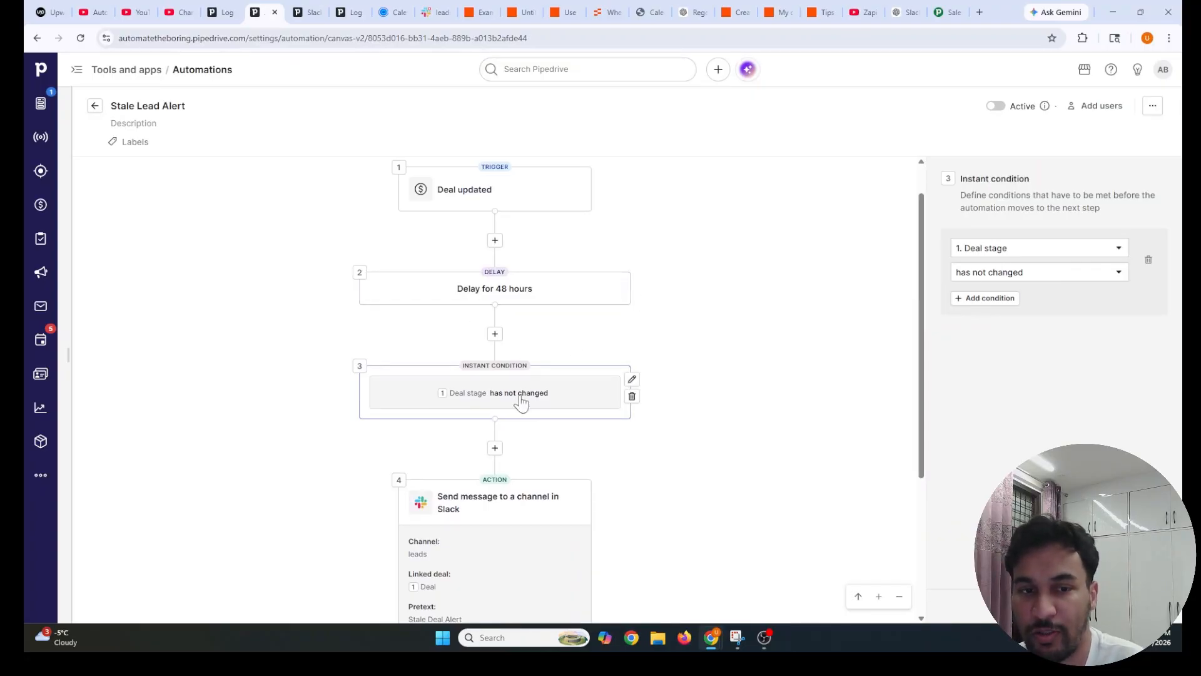
{"action": "scroll", "coordinate": [521, 402], "scroll_direction": "down", "scroll_amount": 3}
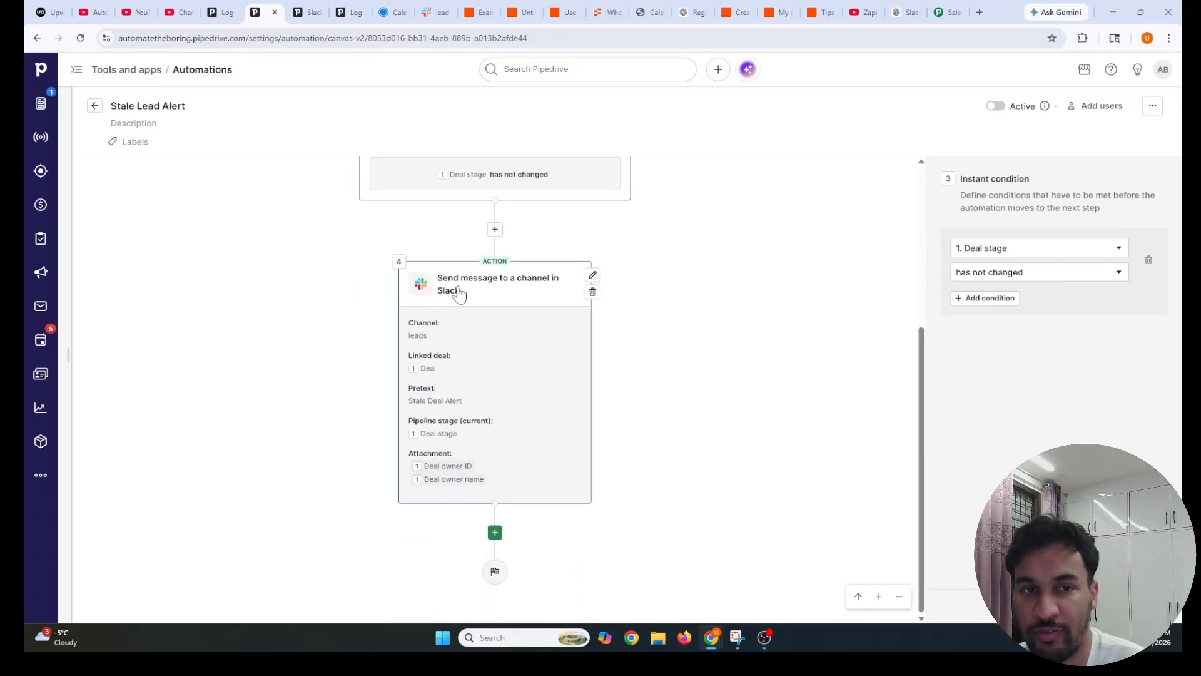
Confirm the Slack message step posts to the leads channel and check its attachment fields
{"action": "left_click", "coordinate": [478, 303]}
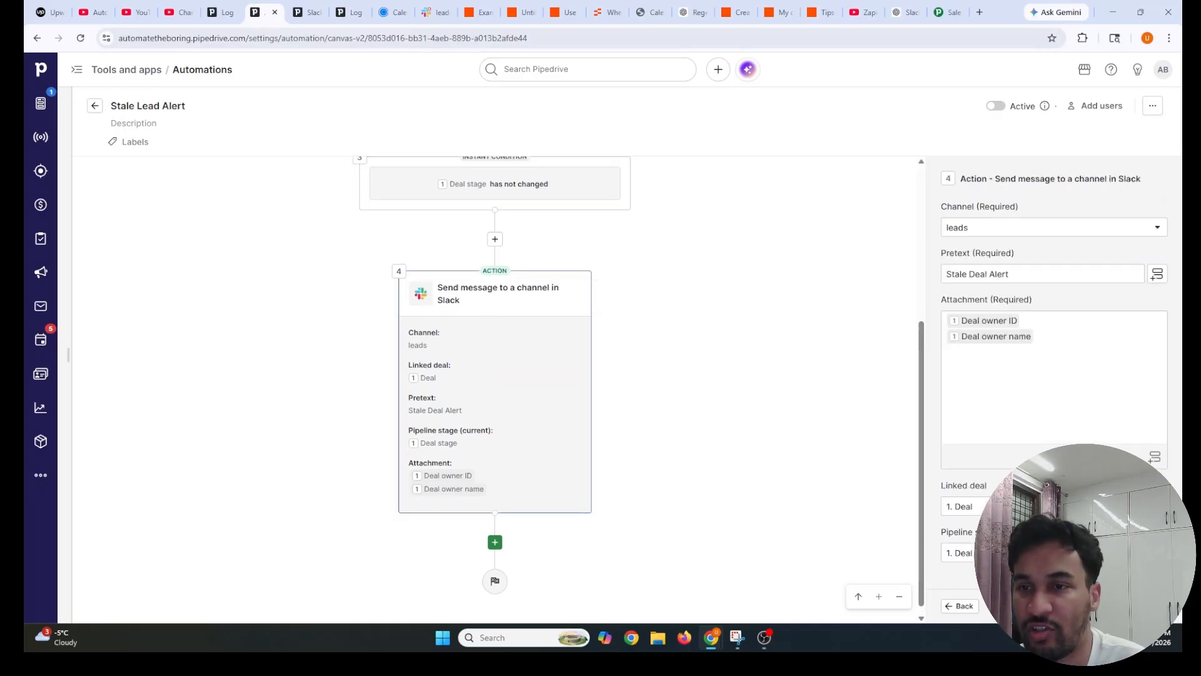
{"action": "left_click", "coordinate": [973, 229]}
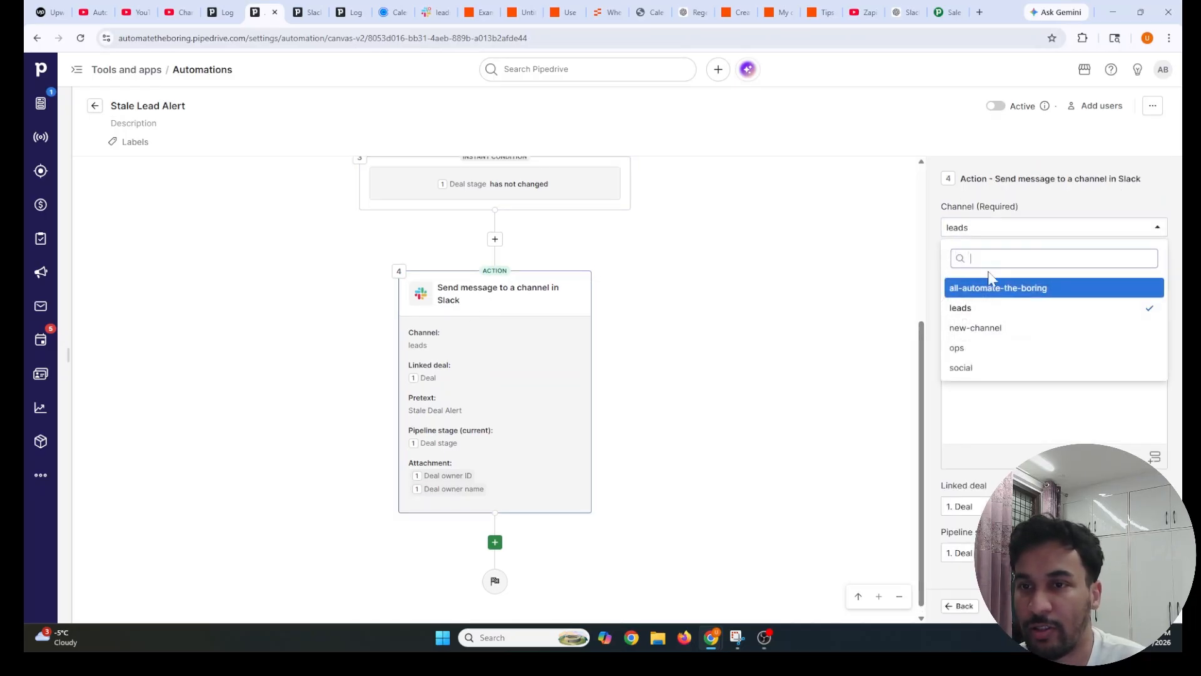
{"action": "left_click", "coordinate": [957, 303]}
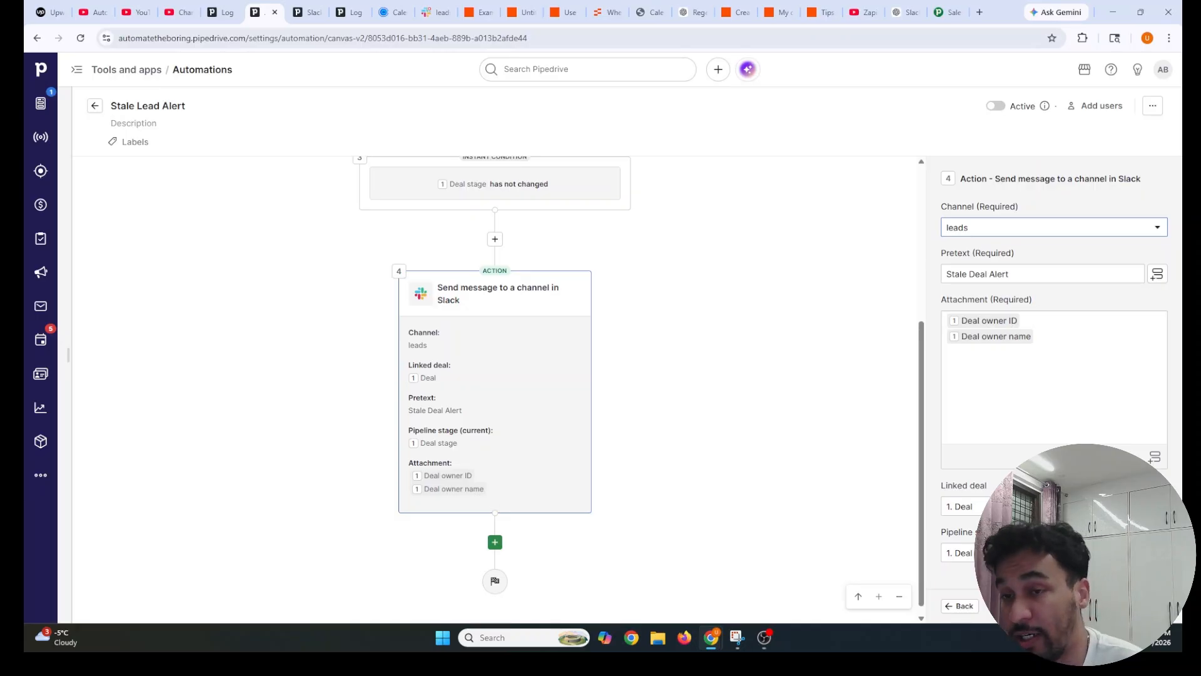
{"action": "left_click", "coordinate": [1032, 338]}
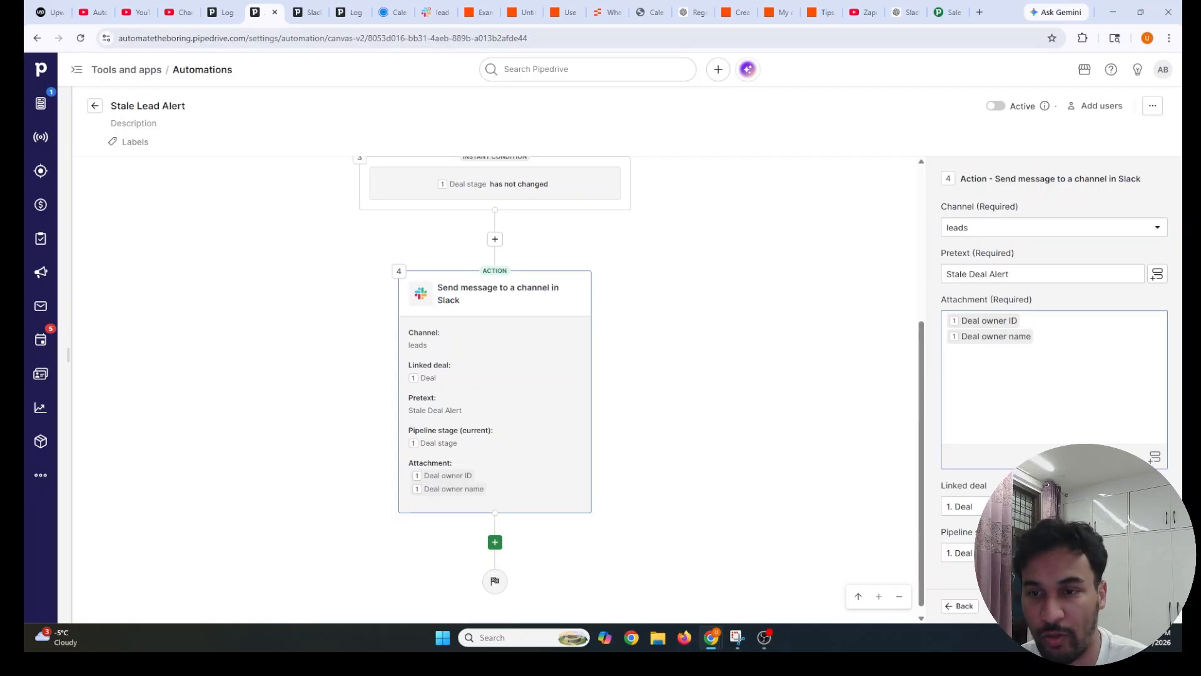
{"action": "left_click", "coordinate": [941, 491]}
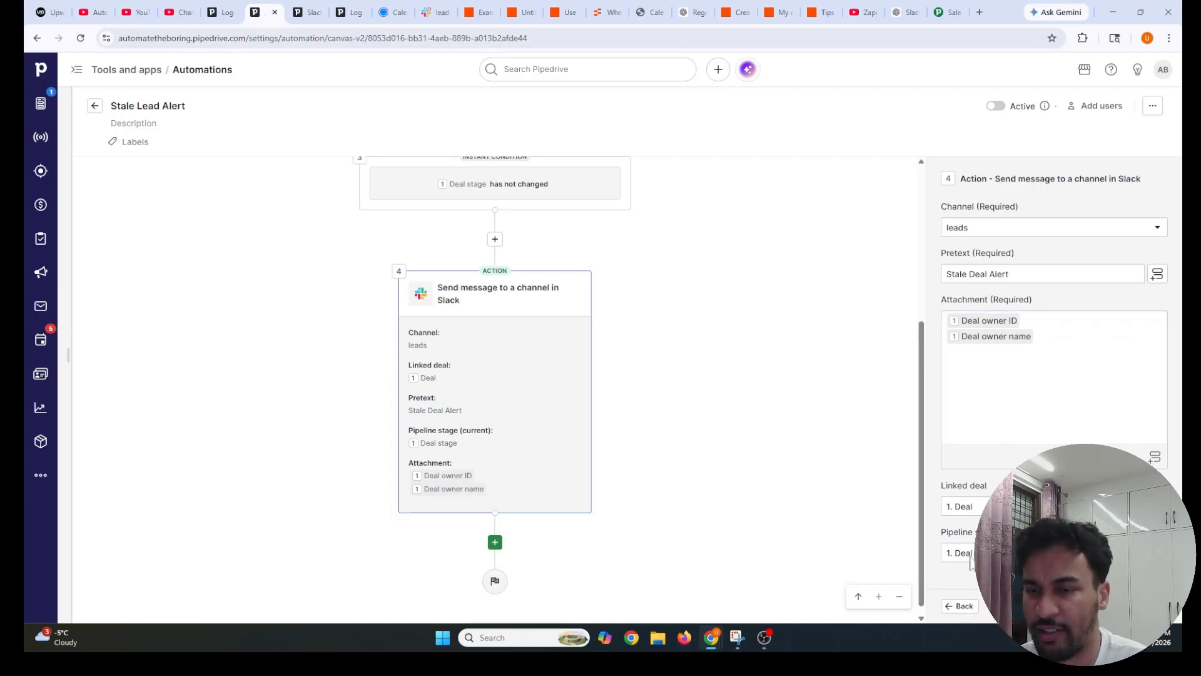
{"action": "left_click_drag", "start_coordinate": [942, 533], "coordinate": [1026, 533]}
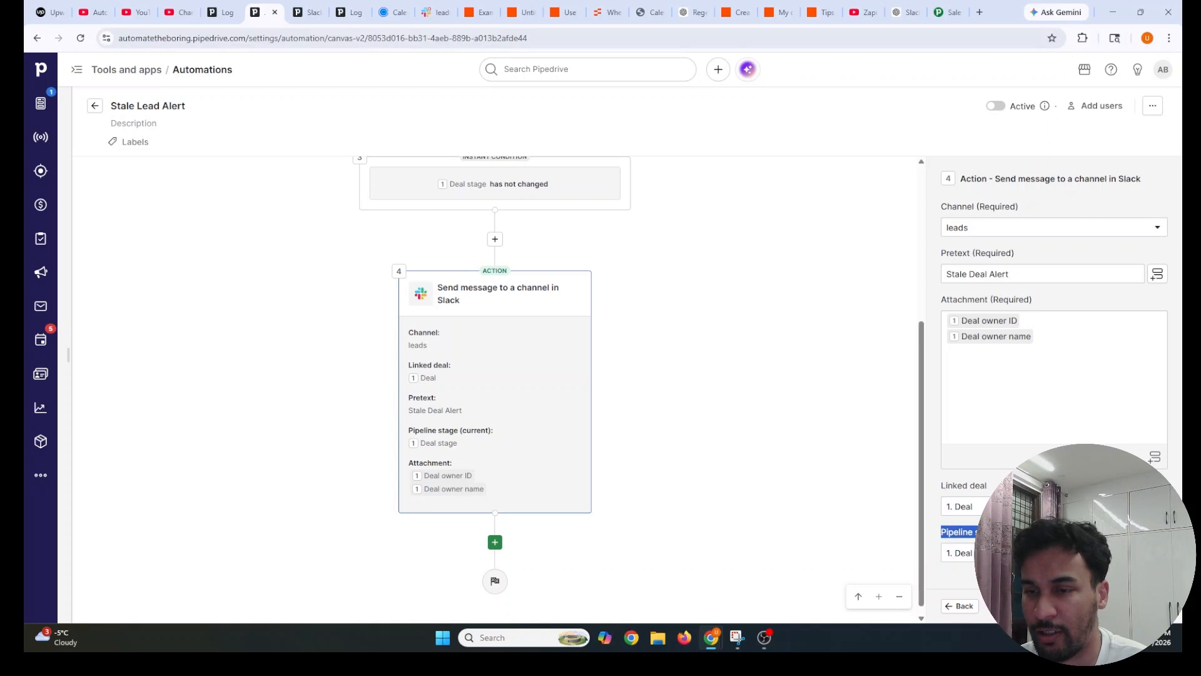
{"action": "left_click", "coordinate": [1025, 533]}
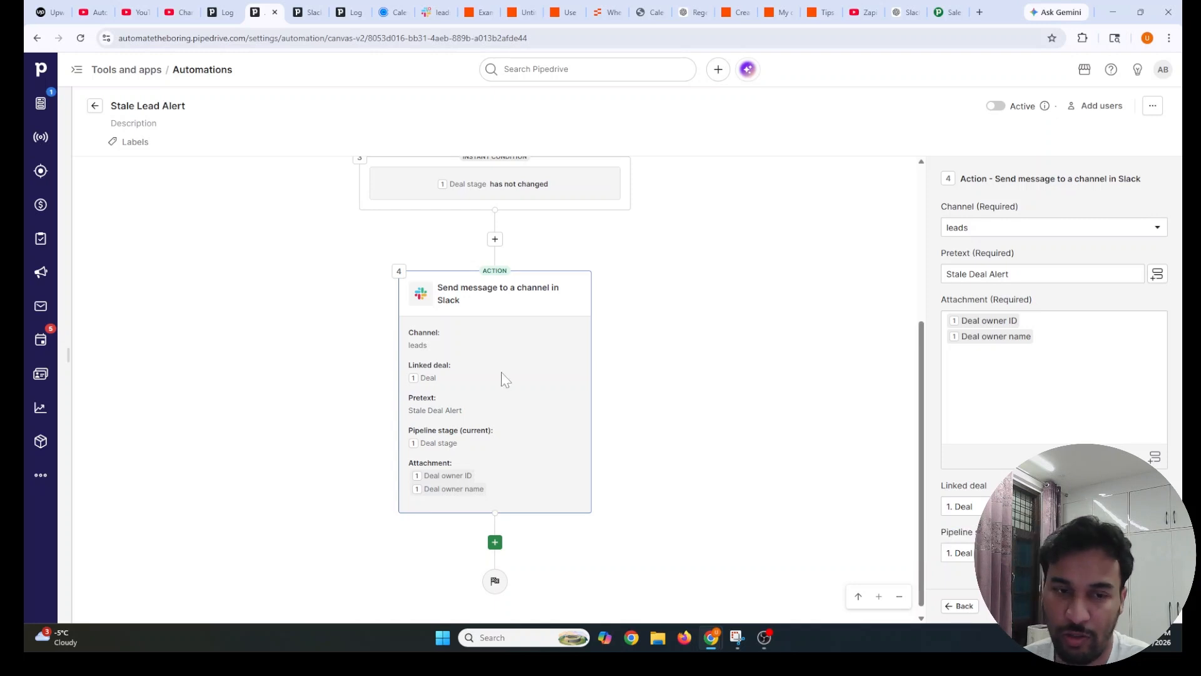
{"action": "scroll", "coordinate": [494, 377], "scroll_direction": "up", "scroll_amount": 4}
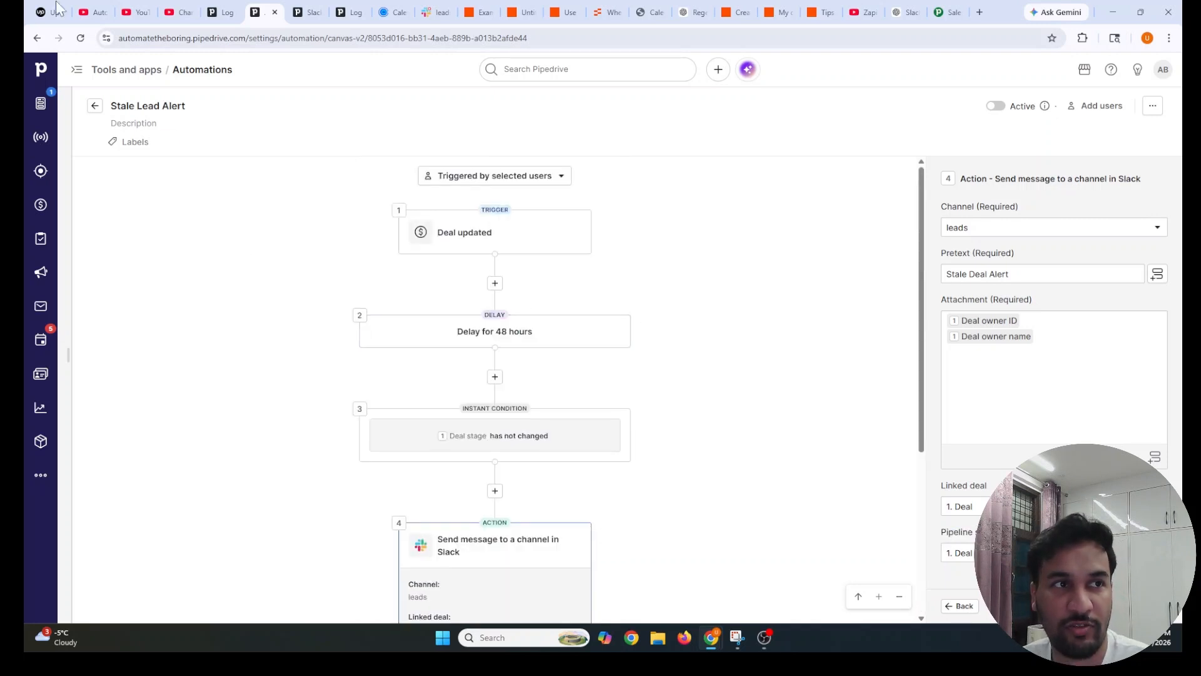
Compare the workflow against the job post's stale lead alerts requirement
{"action": "left_click", "coordinate": [56, 4]}
{"action": "left_click_drag", "start_coordinate": [771, 393], "coordinate": [957, 392]}
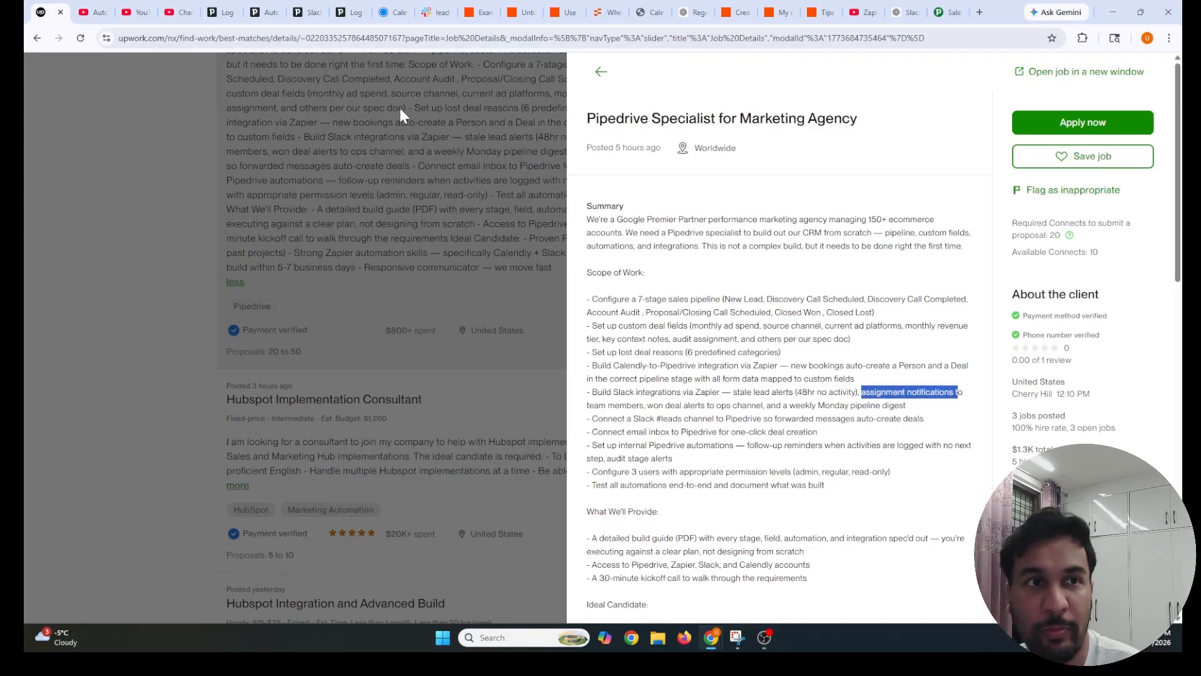
{"action": "left_click", "coordinate": [259, 12]}
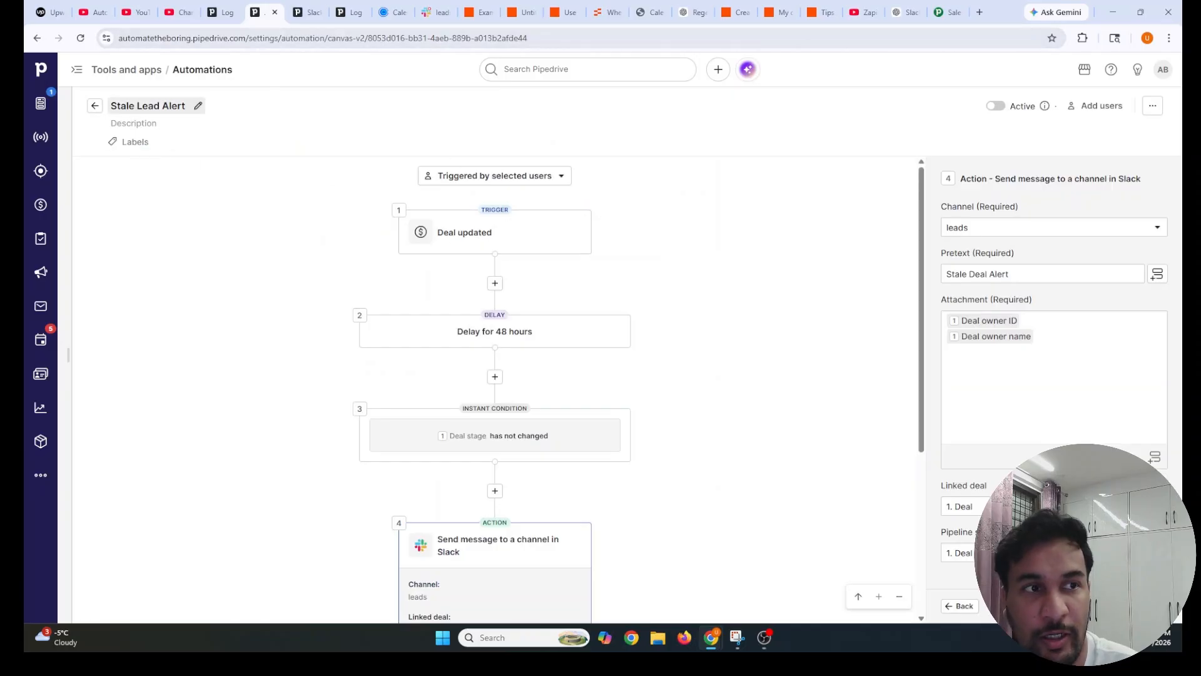
Leave the editor and review the New Lead Alert automation's Slack message pretext
{"action": "left_click", "coordinate": [94, 105]}
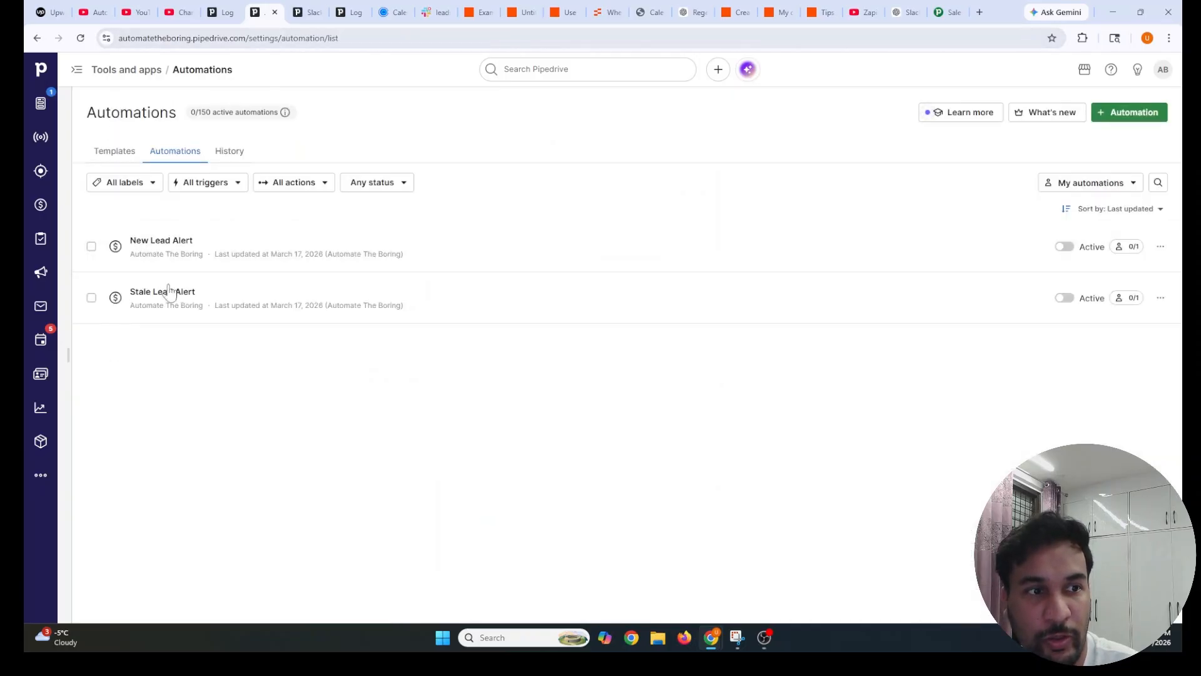
{"action": "left_click", "coordinate": [155, 249]}
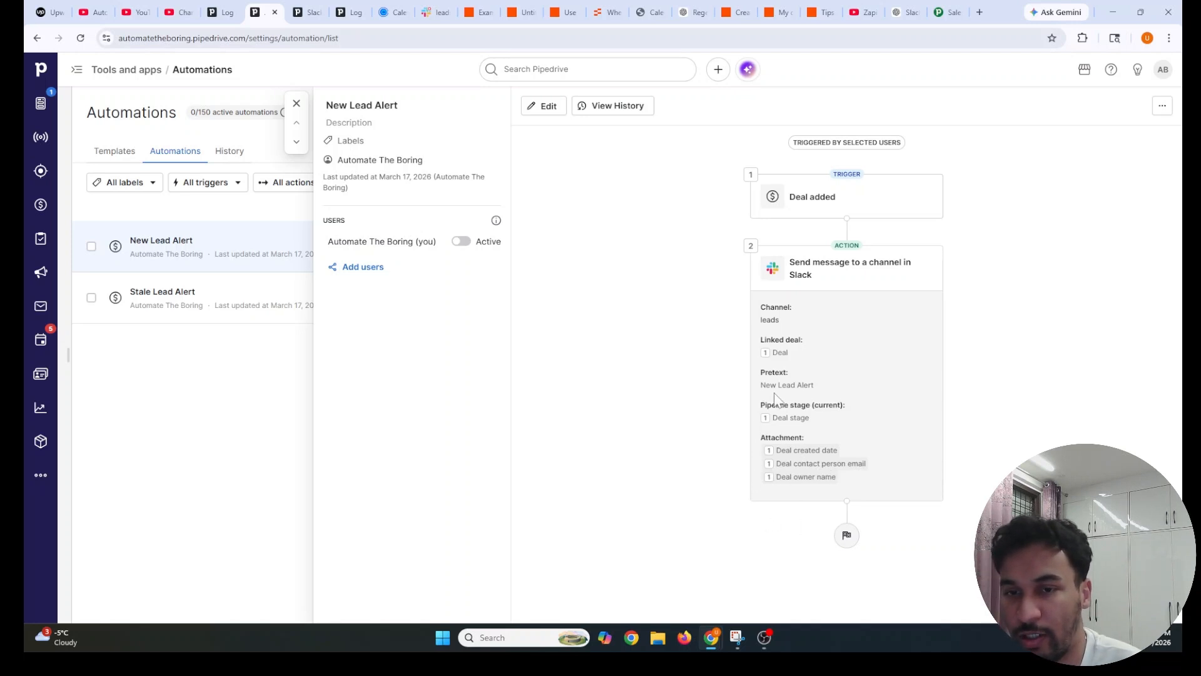
{"action": "left_click_drag", "start_coordinate": [762, 385], "coordinate": [827, 398]}
{"action": "left_click", "coordinate": [827, 398]}
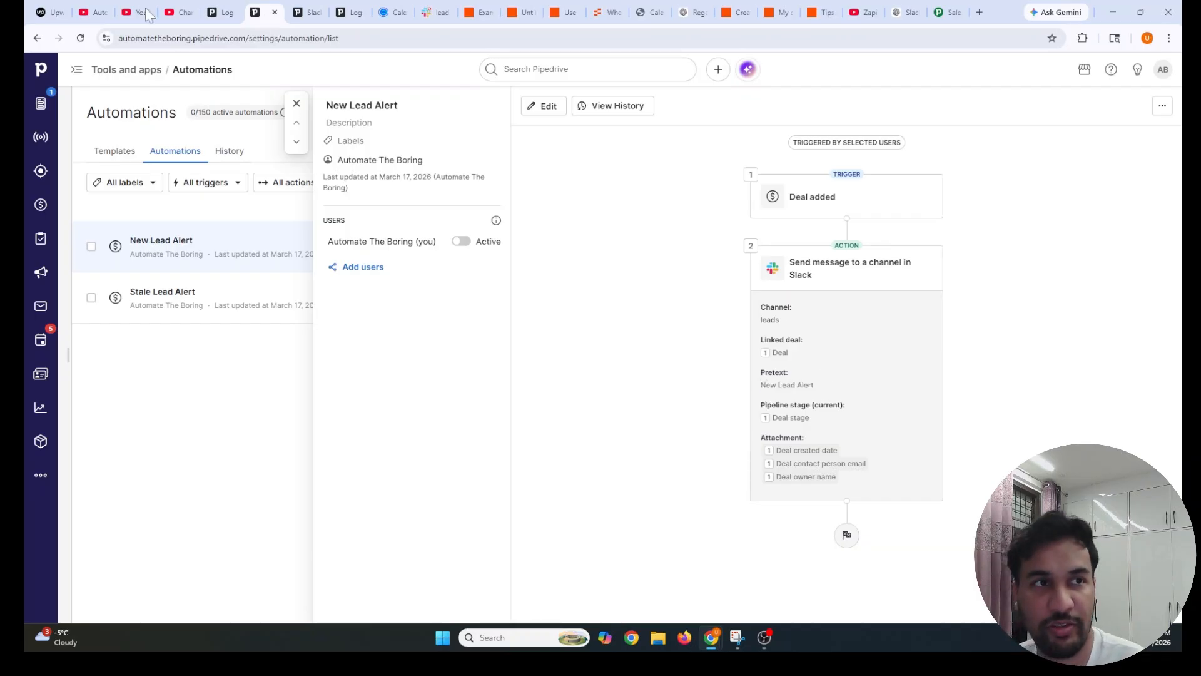
{"action": "left_click", "coordinate": [50, 12]}
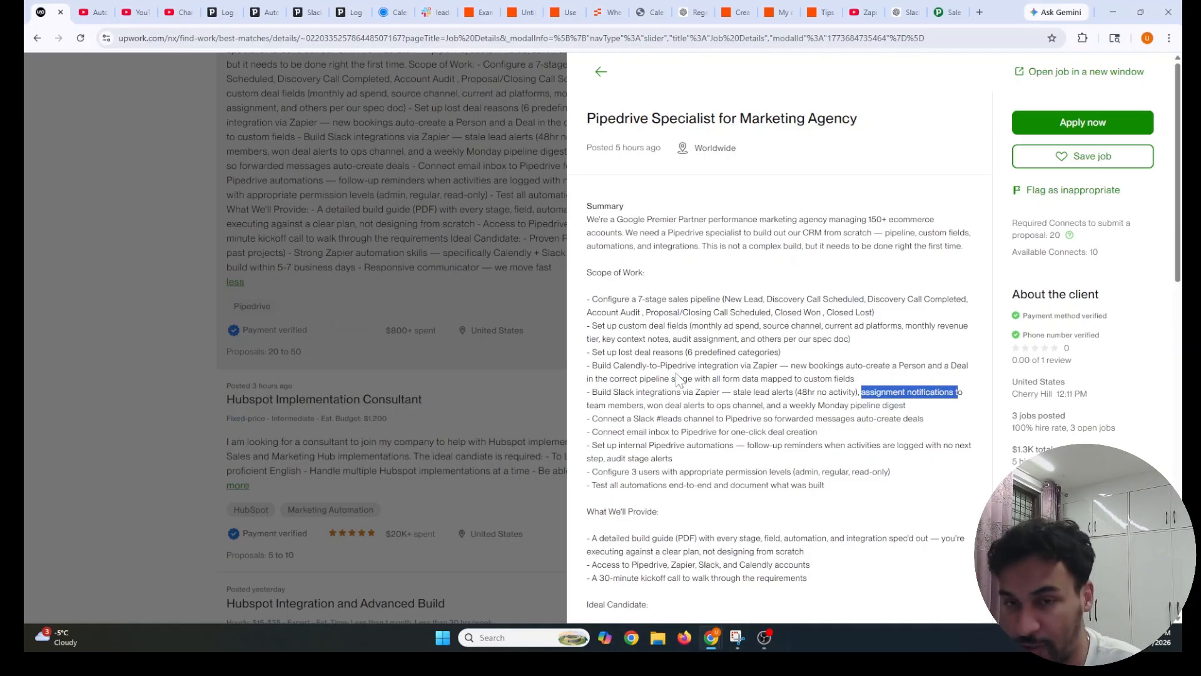
Reread the assignment notifications and won deal alerts requirements in the Upwork job post
{"action": "left_click", "coordinate": [856, 412]}
{"action": "left_click_drag", "start_coordinate": [862, 391], "coordinate": [972, 403]}
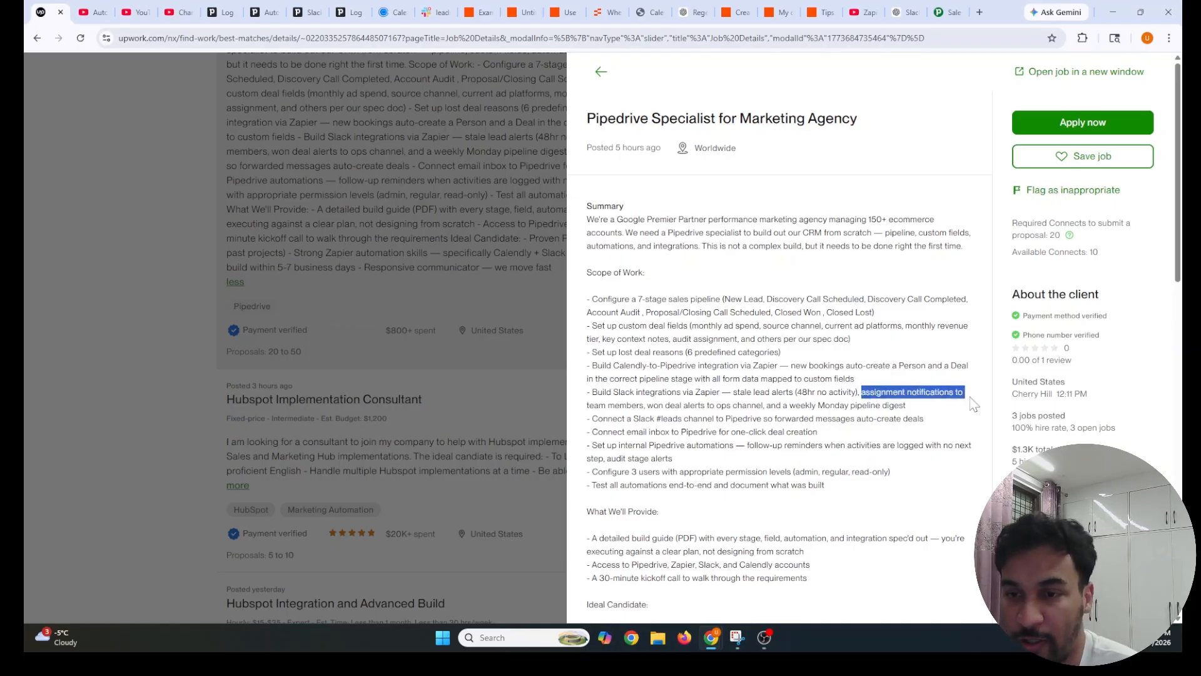
{"action": "left_click_drag", "start_coordinate": [646, 405], "coordinate": [752, 404]}
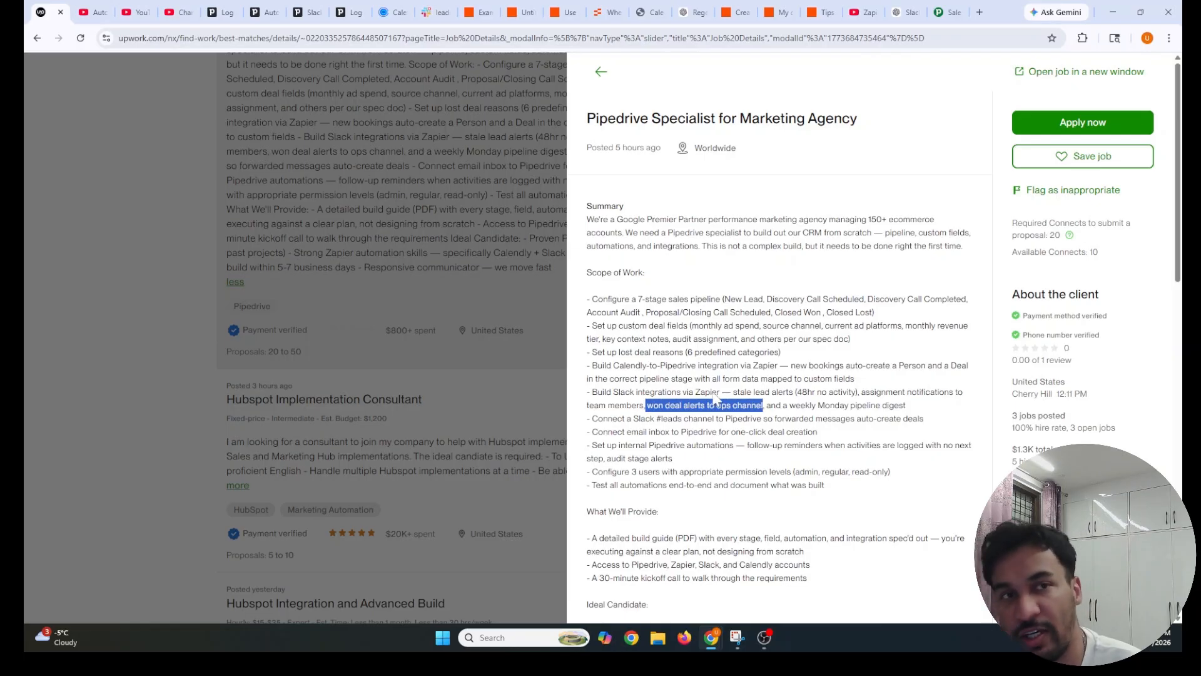
{"action": "left_click", "coordinate": [308, 12]}
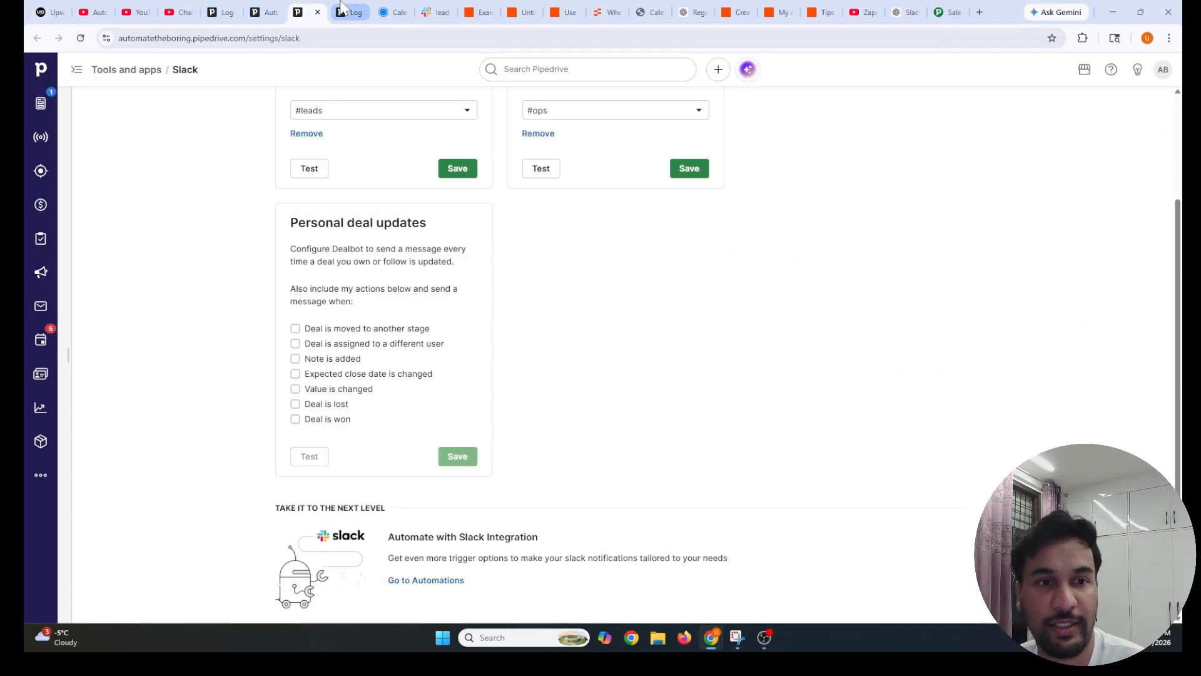
Review the Slack integration page heading and the Deals won notification description
{"action": "scroll", "coordinate": [346, 304], "scroll_direction": "up", "scroll_amount": 2}
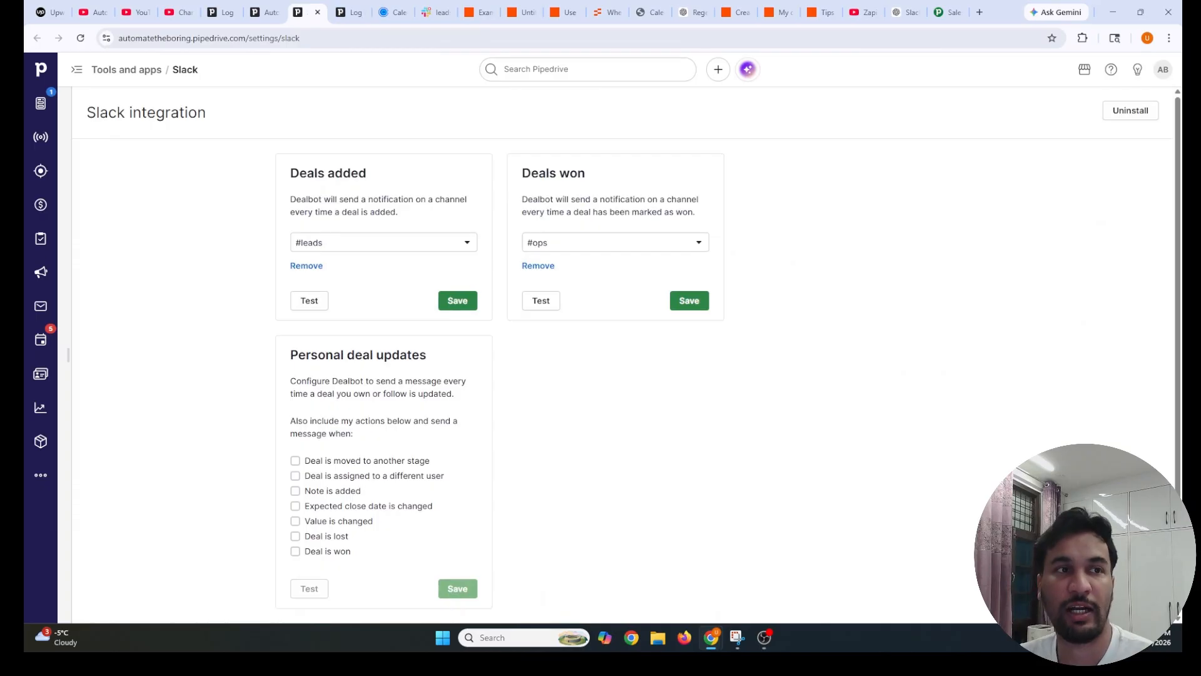
{"action": "triple_click", "coordinate": [231, 121]}
{"action": "left_click", "coordinate": [224, 123]}
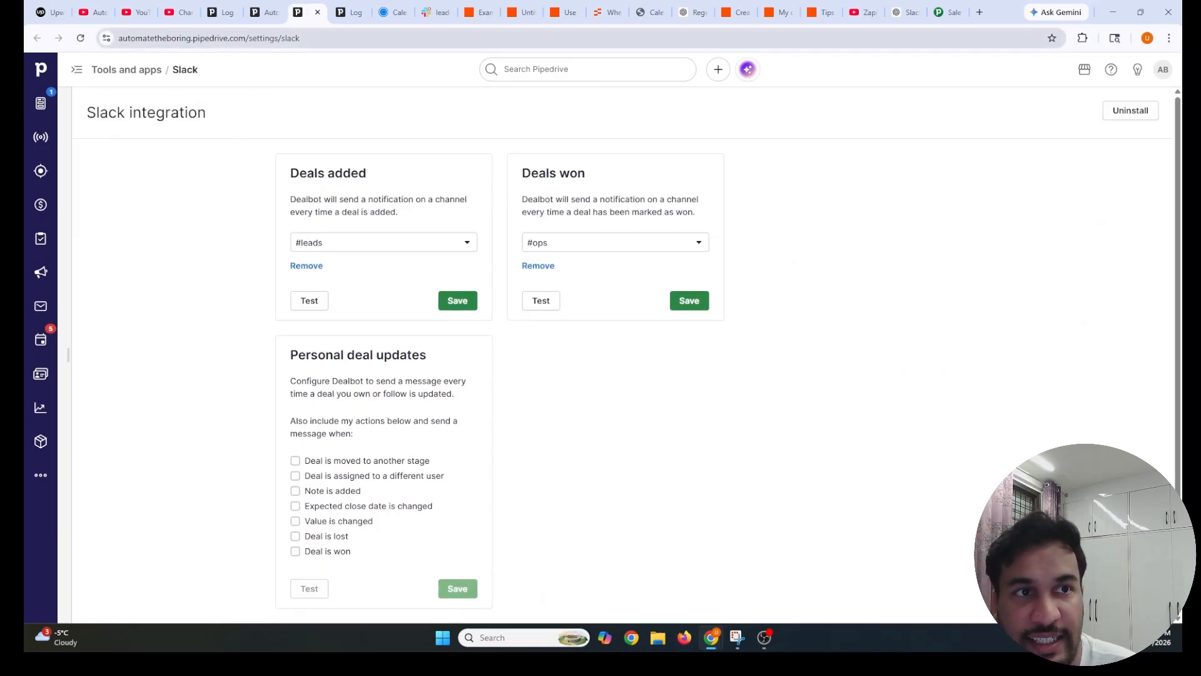
{"action": "left_click_drag", "start_coordinate": [95, 113], "coordinate": [231, 131]}
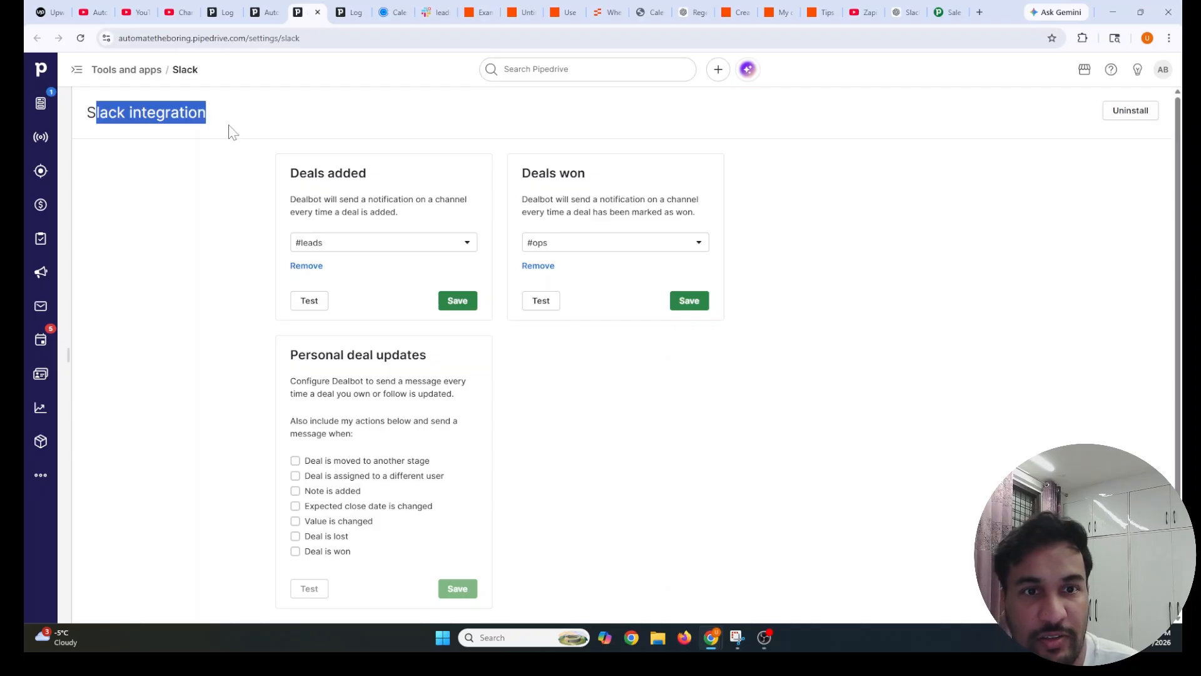
{"action": "left_click_drag", "start_coordinate": [522, 170], "coordinate": [715, 220]}
{"action": "left_click", "coordinate": [787, 242]}
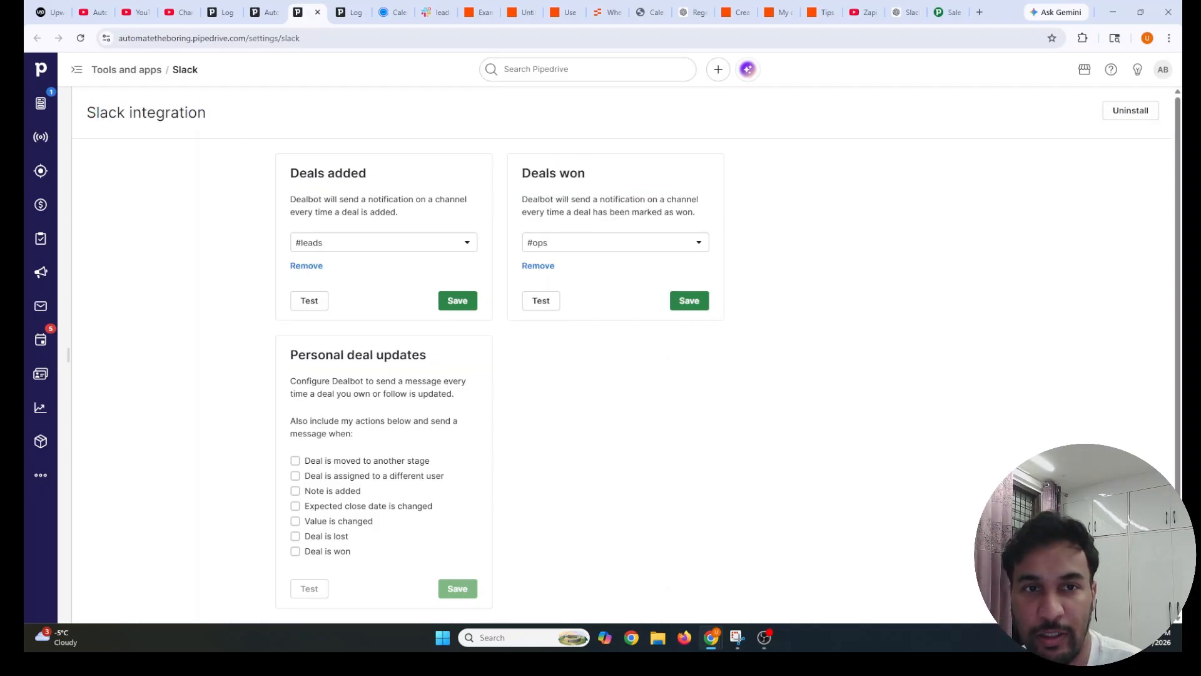
{"action": "left_click_drag", "start_coordinate": [522, 170], "coordinate": [701, 216]}
{"action": "left_click", "coordinate": [688, 219]}
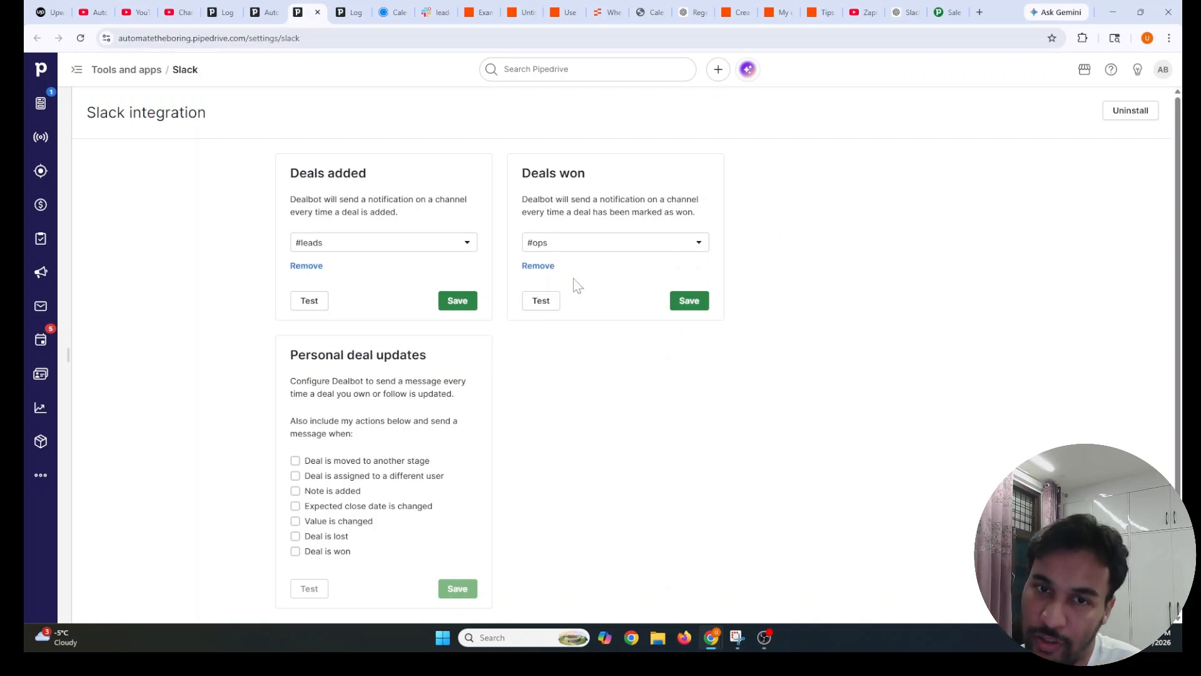
Keep #ops as the Deals won alert channel and save the setting
{"action": "left_click", "coordinate": [543, 245]}
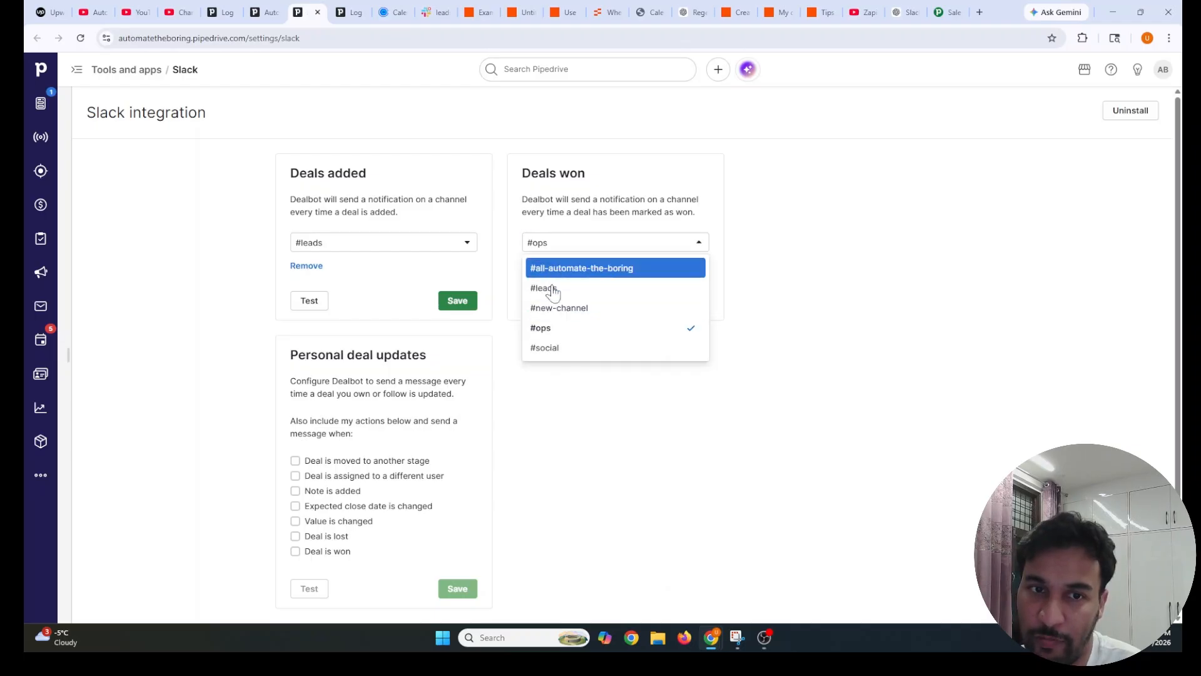
{"action": "left_click", "coordinate": [550, 327]}
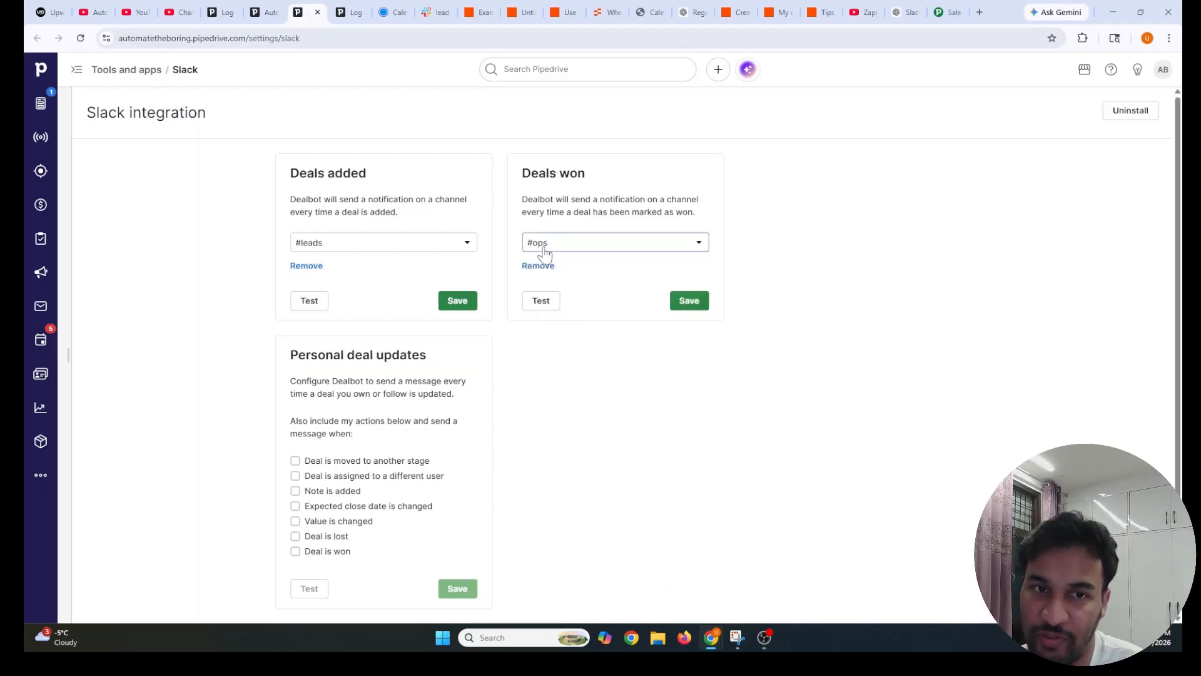
{"action": "left_click", "coordinate": [689, 302]}
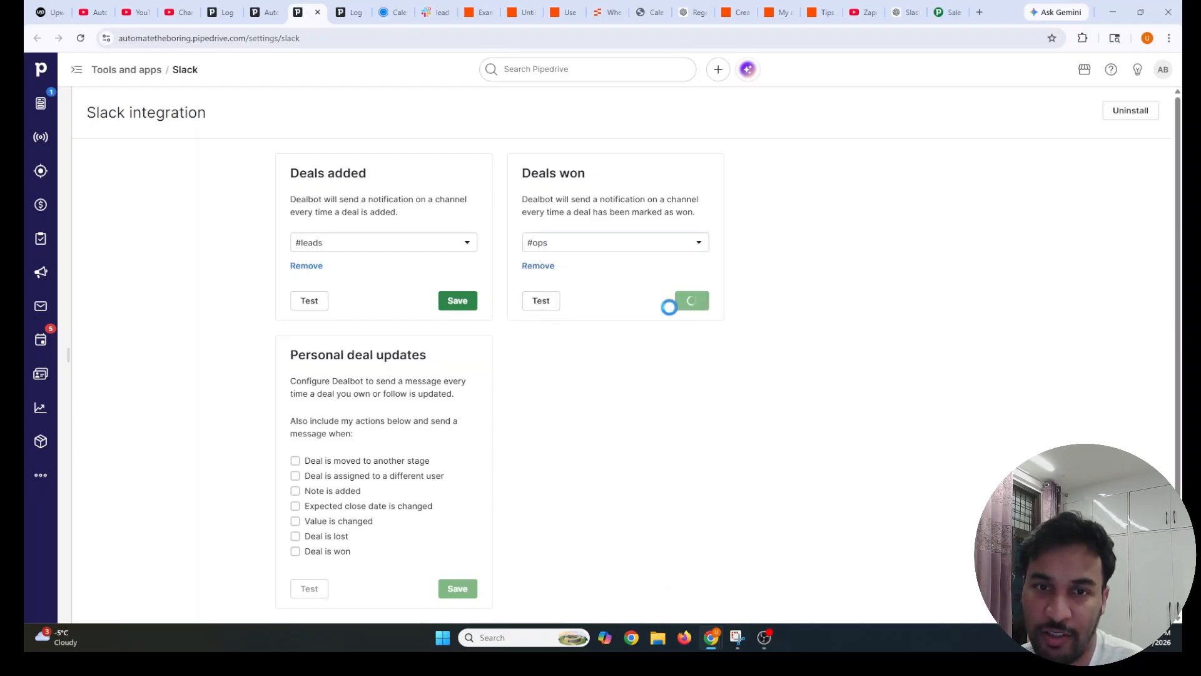
{"action": "left_click", "coordinate": [63, 13]}
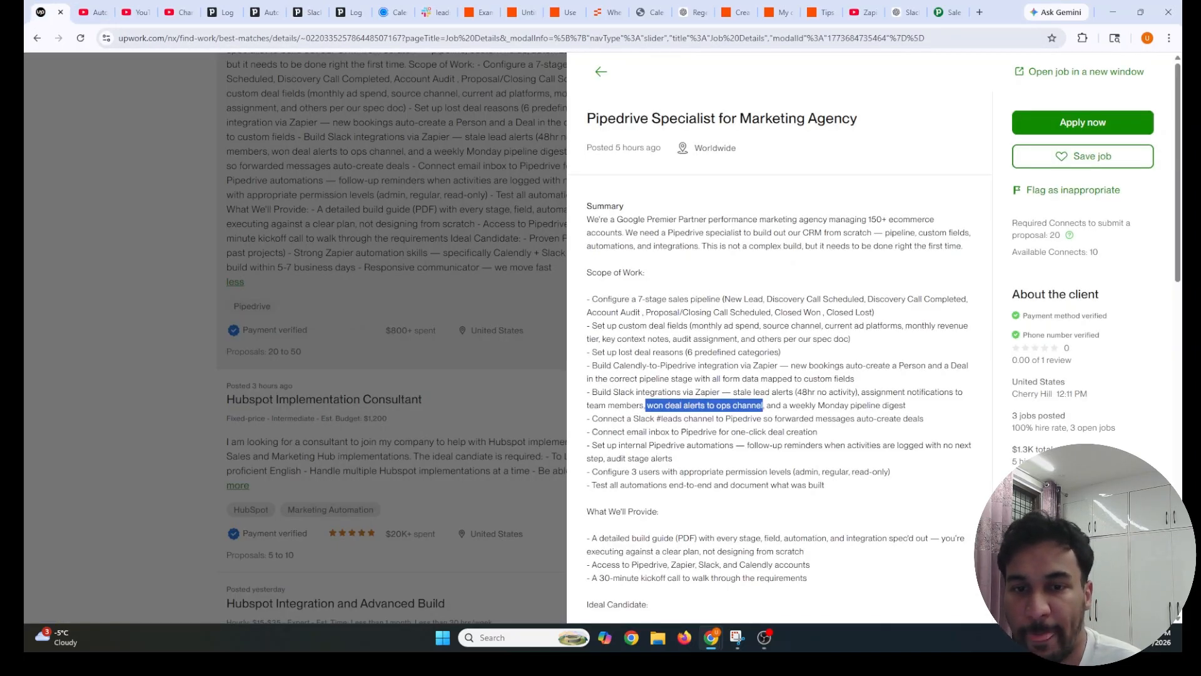
Reread the 'won deal alerts to ops channel' requirement in the job scope
{"action": "left_click_drag", "start_coordinate": [648, 405], "coordinate": [918, 406]}
{"action": "left_click", "coordinate": [747, 413]}
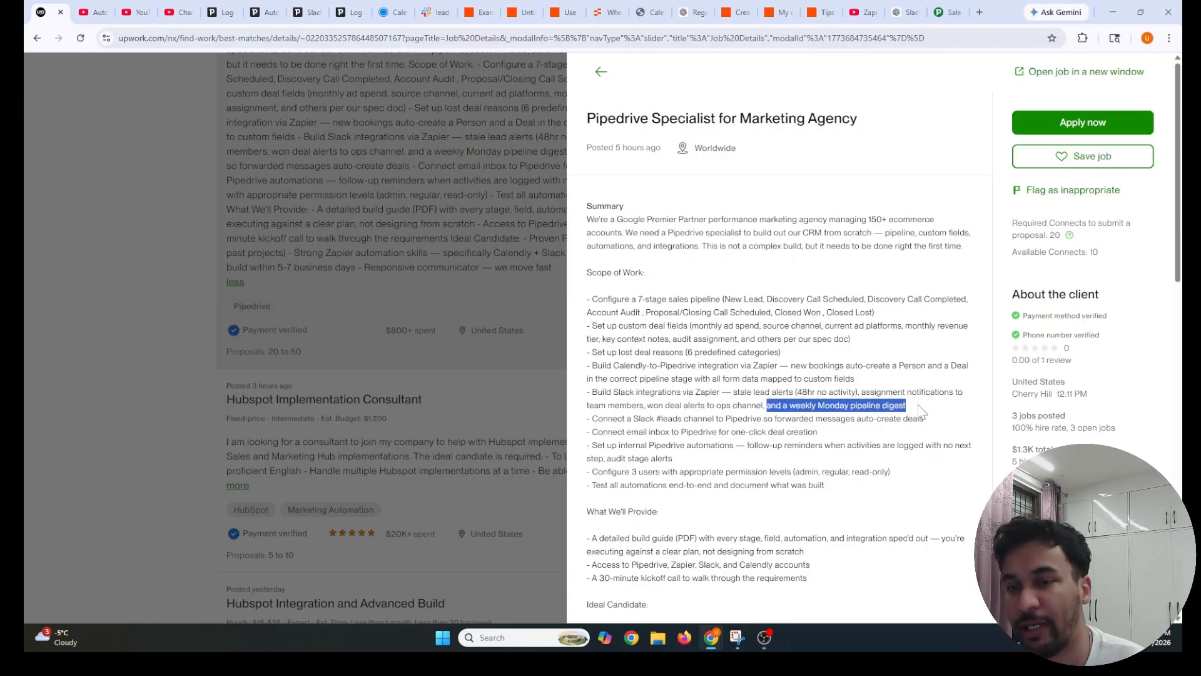
{"action": "left_click", "coordinate": [300, 12]}
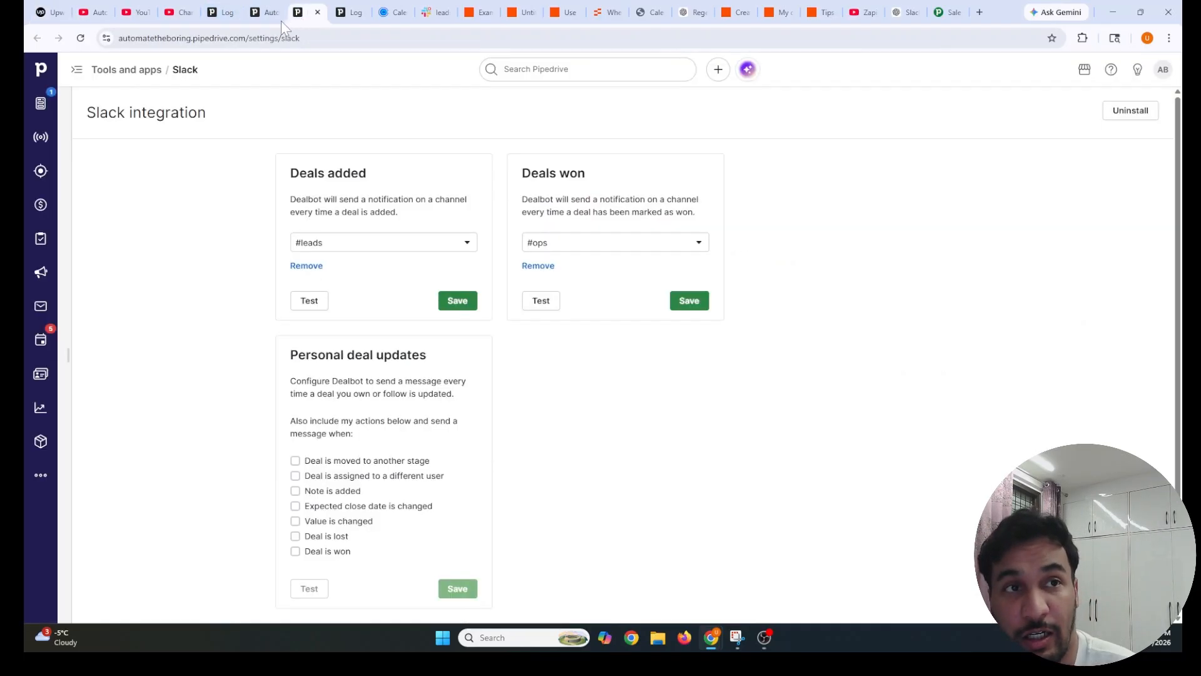
Open the Insights Example Report, showing two activity filters and no results
{"action": "left_click", "coordinate": [40, 409]}
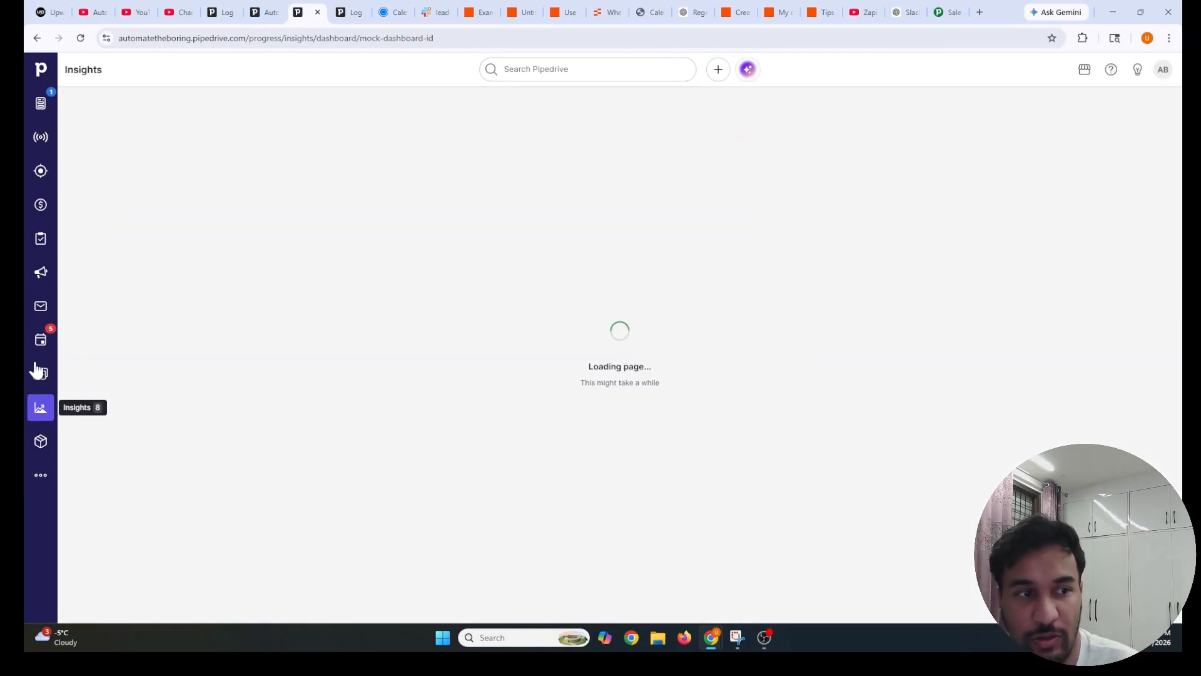
{"action": "left_click", "coordinate": [110, 319]}
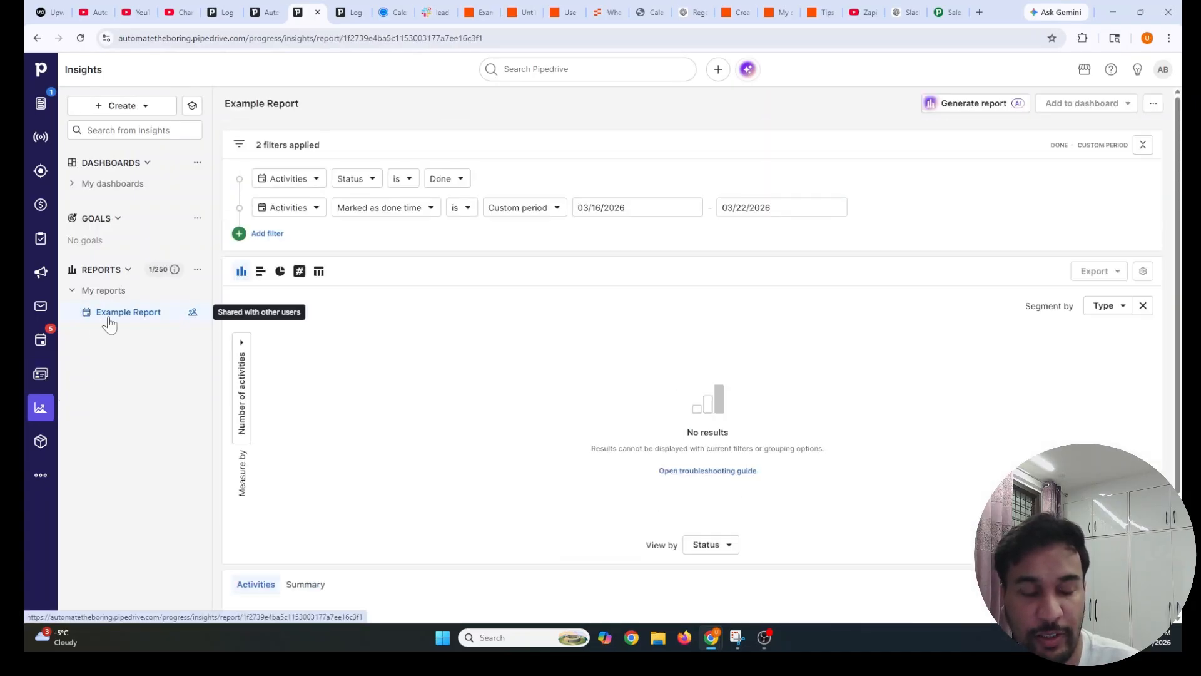
{"action": "scroll", "coordinate": [563, 444], "scroll_direction": "down", "scroll_amount": 3}
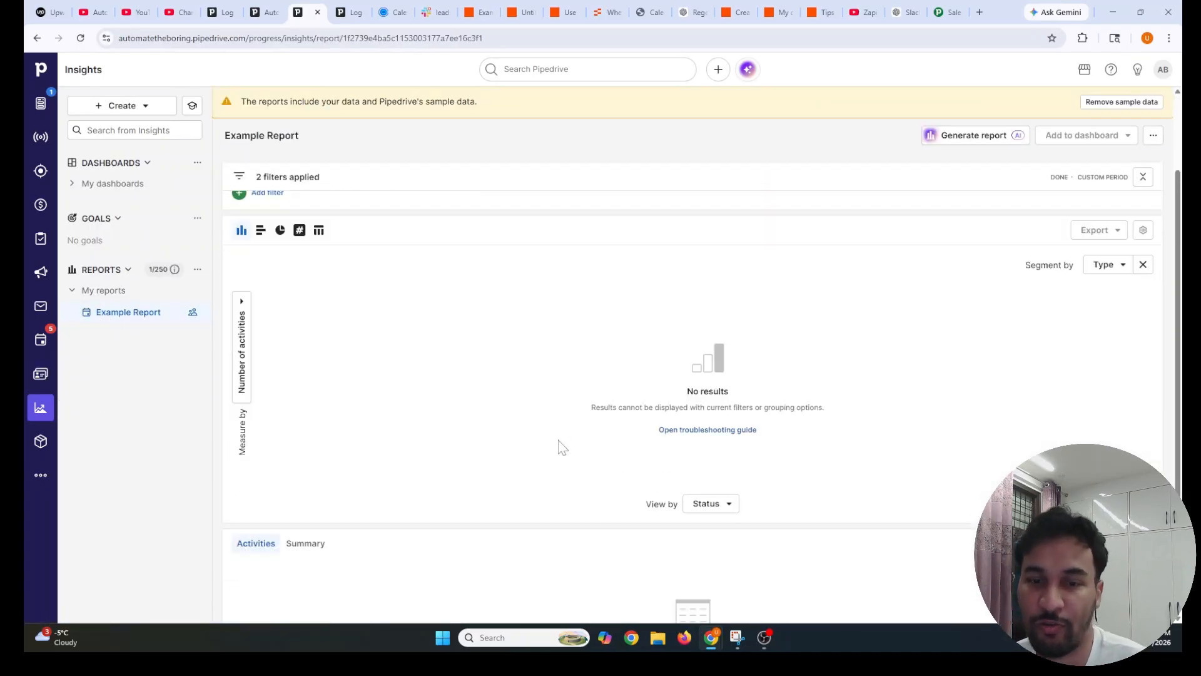
{"action": "scroll", "coordinate": [561, 446], "scroll_direction": "up", "scroll_amount": 3}
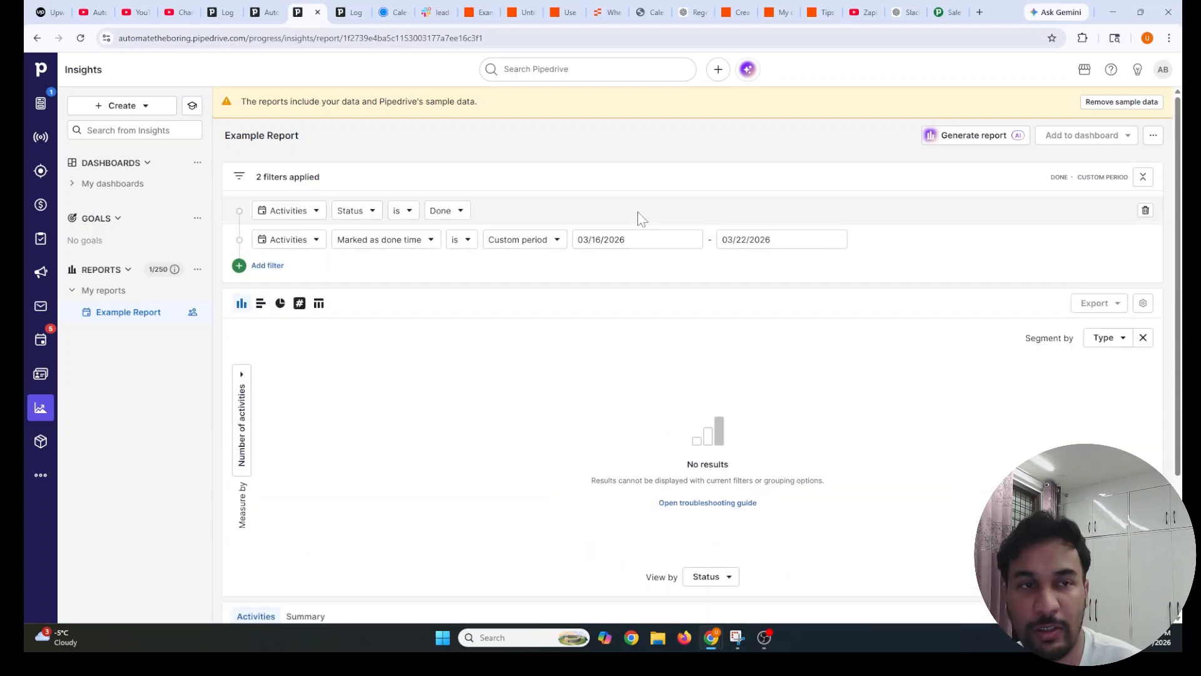
{"action": "left_click", "coordinate": [385, 45]}
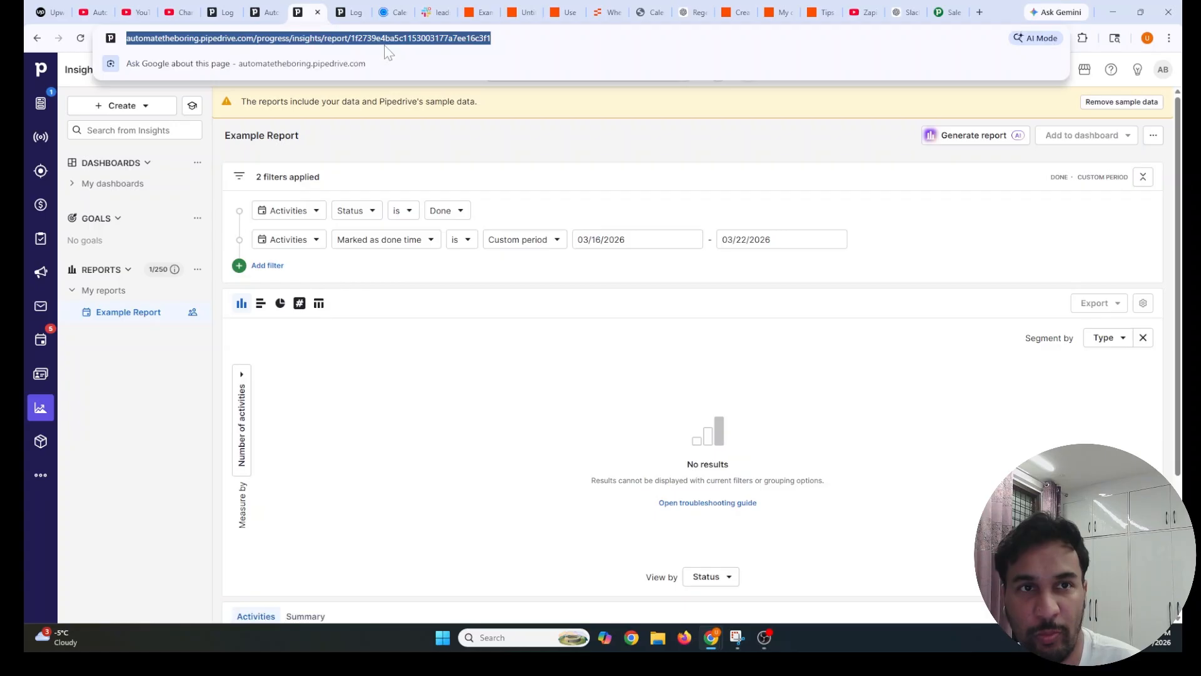
{"action": "key", "text": "End"}
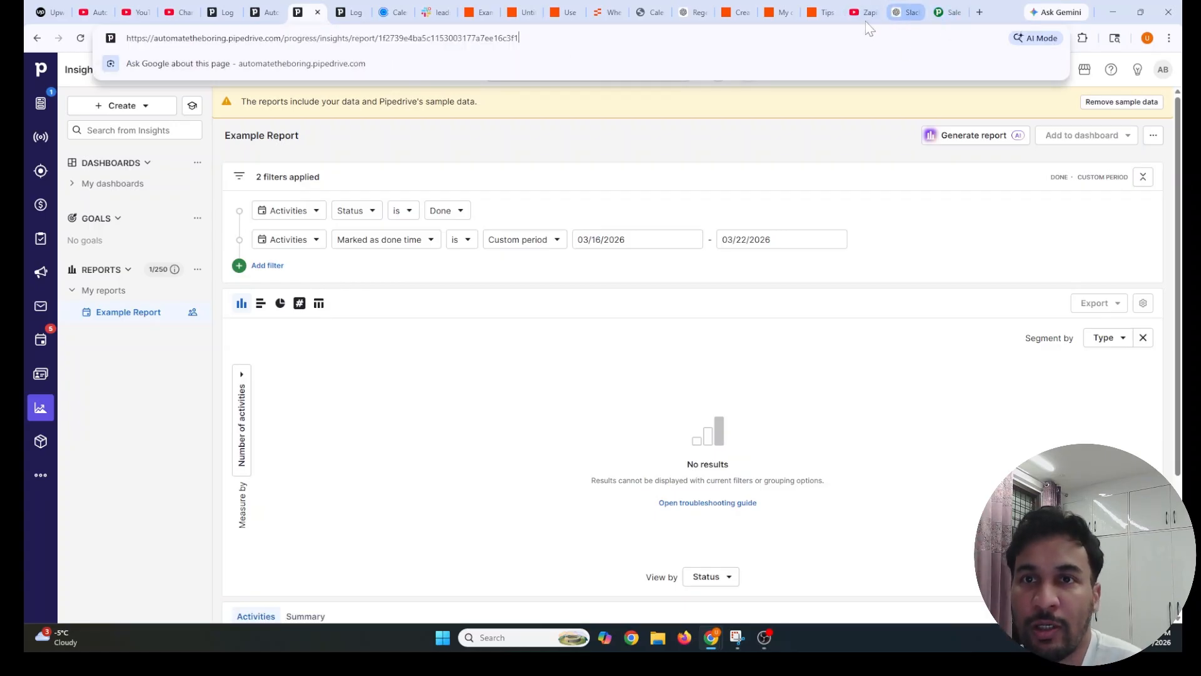
{"action": "left_click", "coordinate": [821, 16]}
Check the weekly Gmail Zap's Every Week trigger is set to Monday at 10:30 AM
{"action": "left_click", "coordinate": [482, 17]}
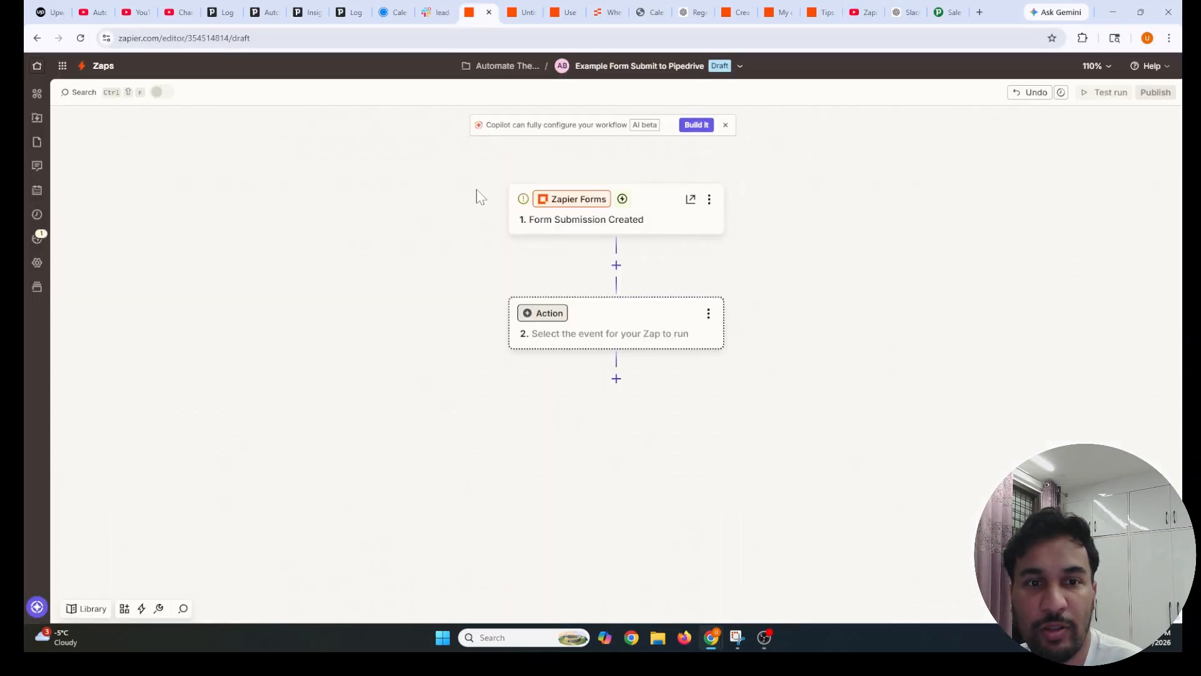
{"action": "left_click", "coordinate": [517, 18]}
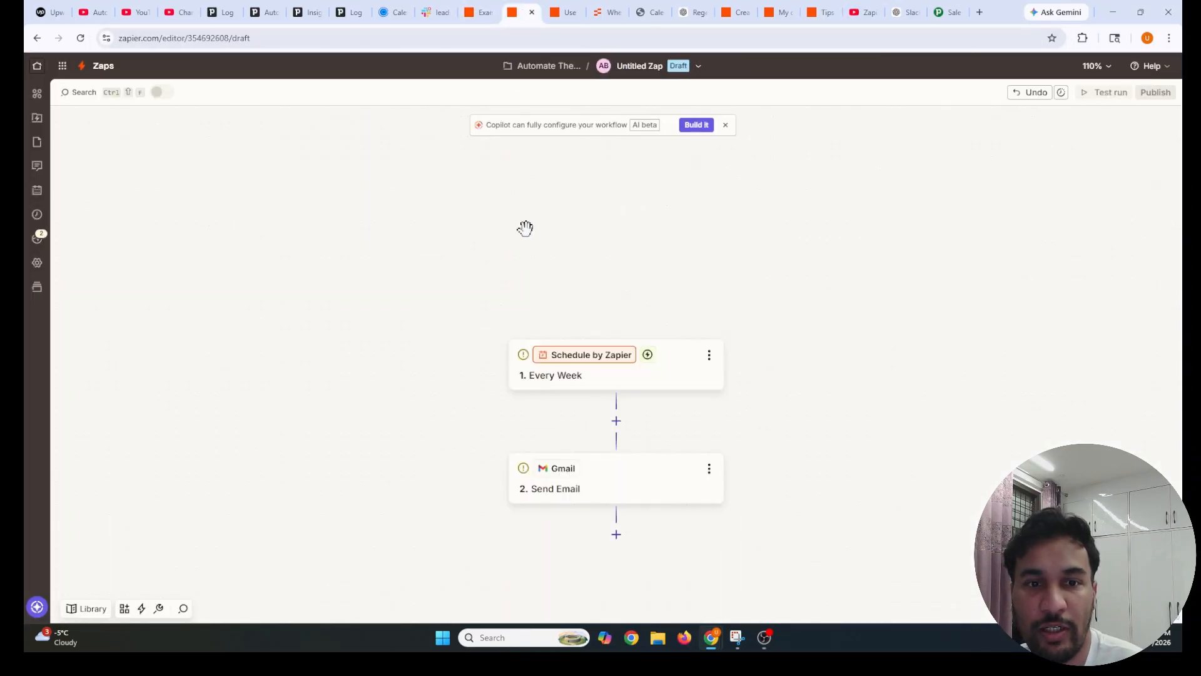
{"action": "left_click", "coordinate": [584, 374]}
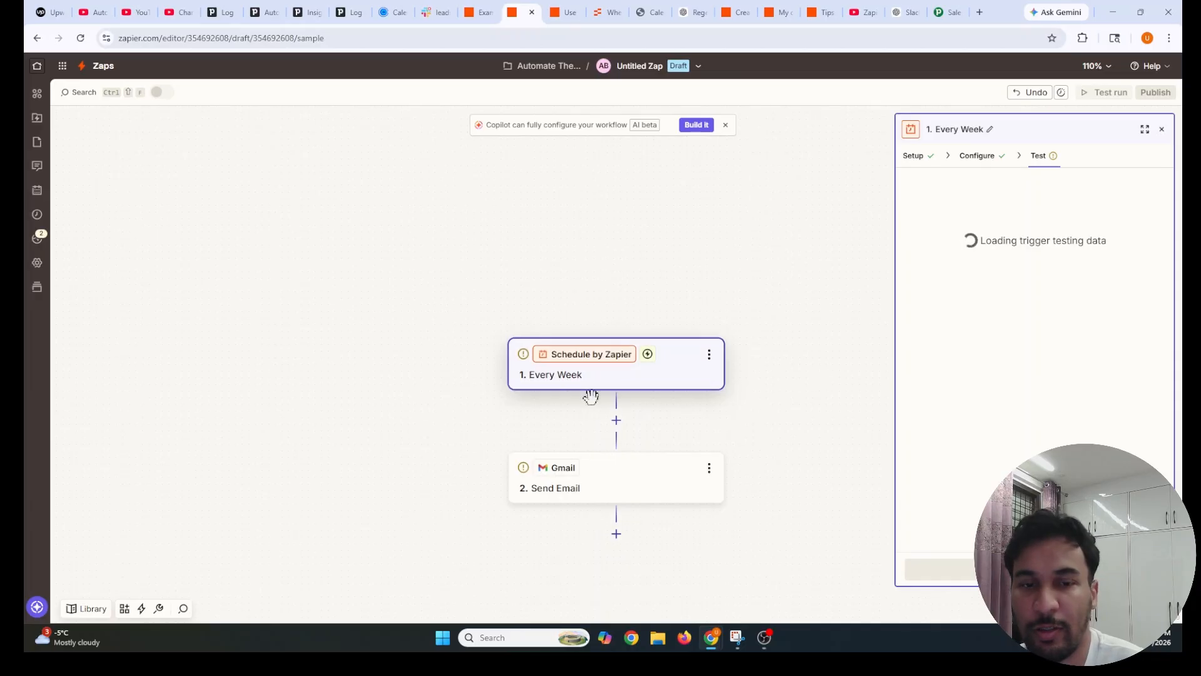
{"action": "left_click", "coordinate": [981, 156]}
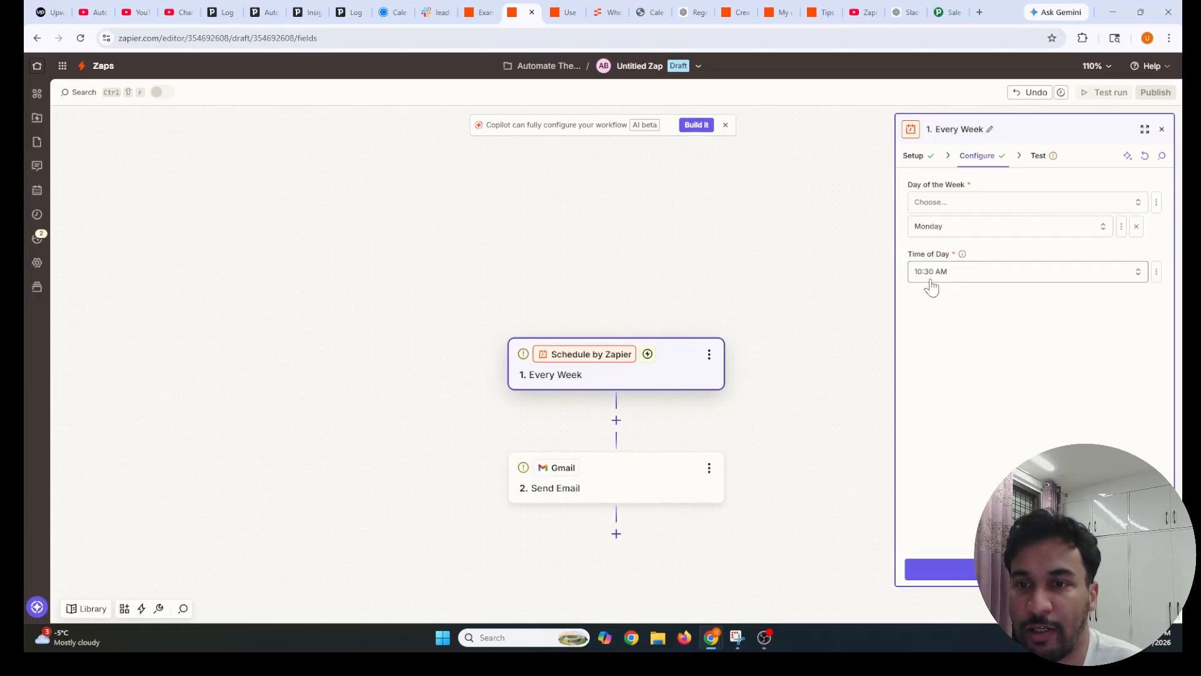
{"action": "left_click", "coordinate": [1162, 129]}
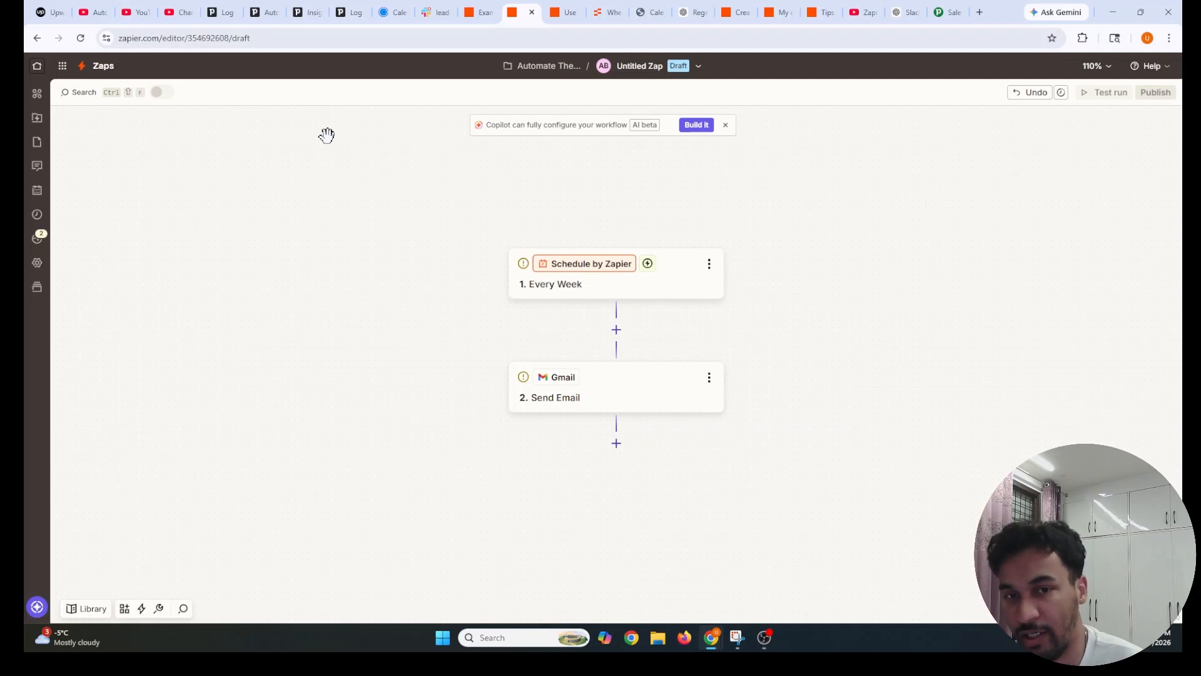
{"action": "left_click", "coordinate": [266, 16]}
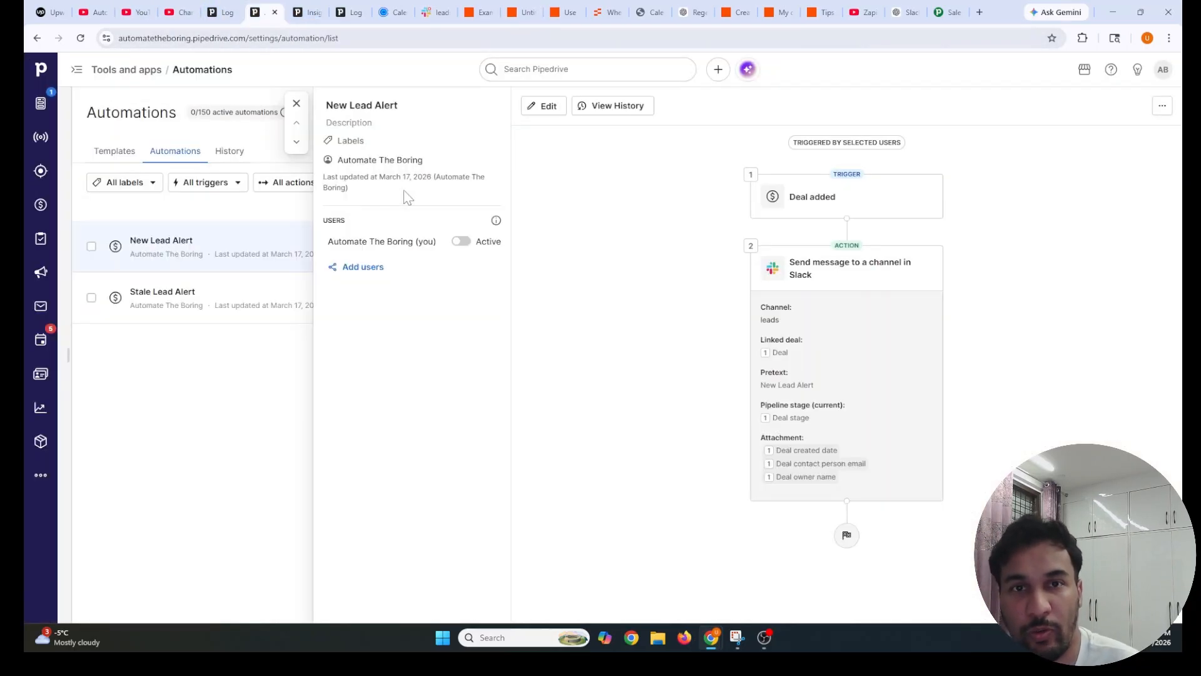
Glance over Pipedrive's Example Report before going back to the Upwork job post
{"action": "left_click", "coordinate": [307, 14]}
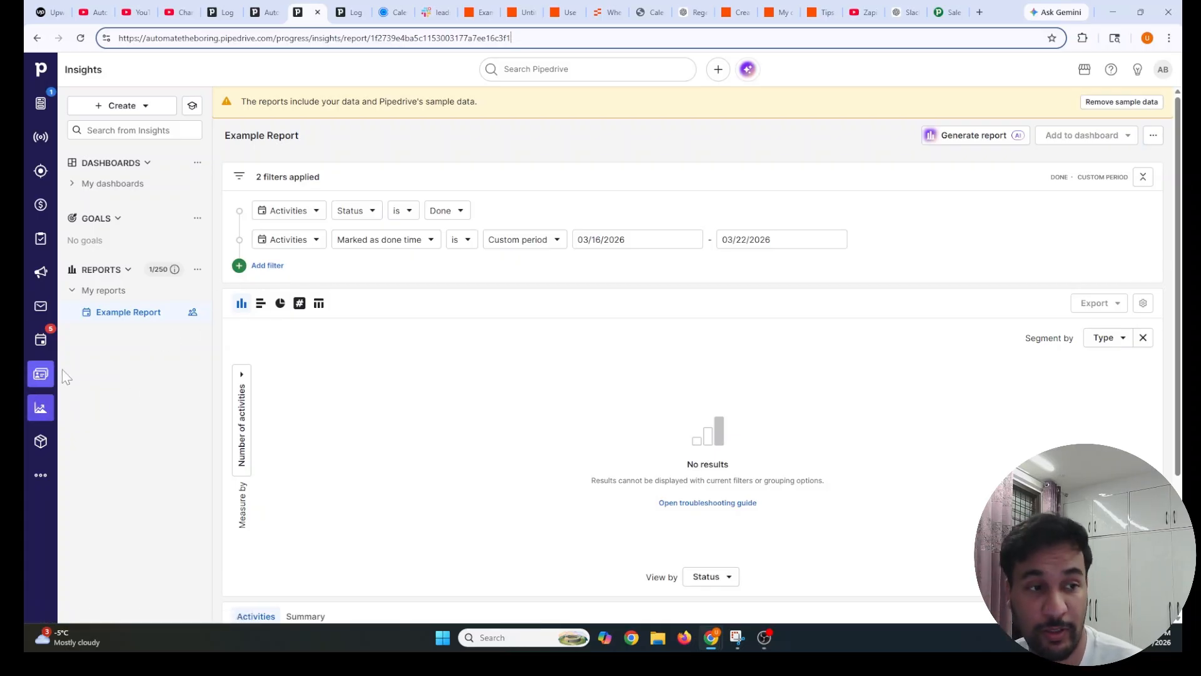
{"action": "left_click", "coordinate": [50, 12]}
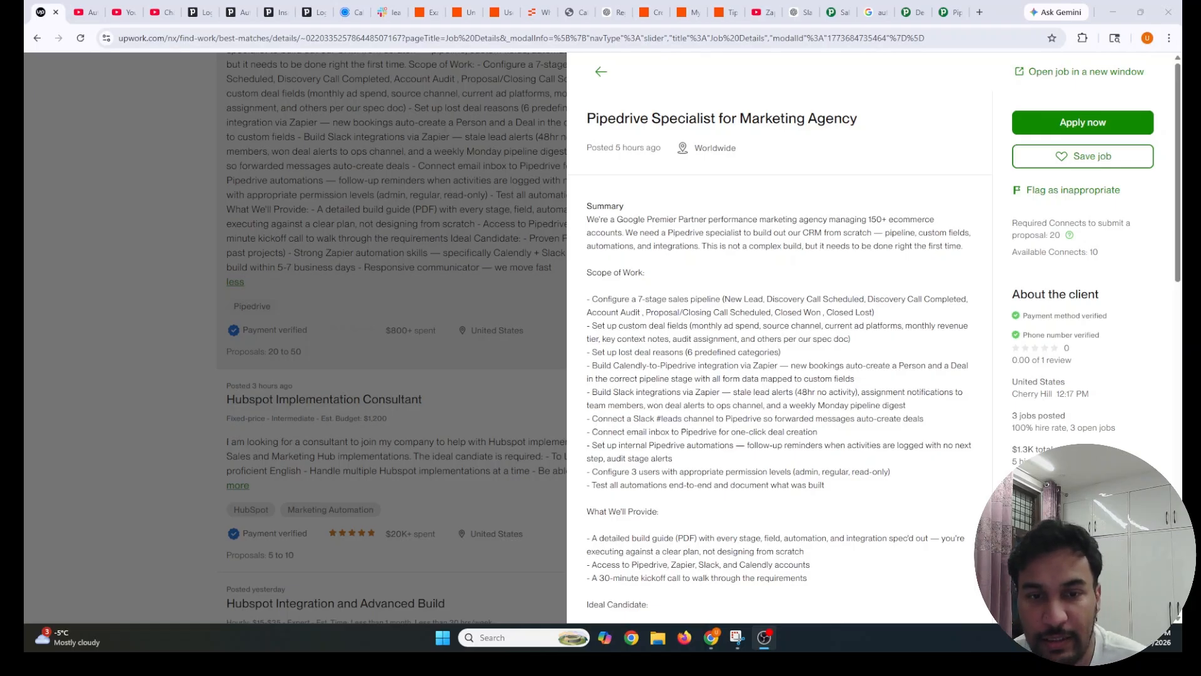
Highlight the Slack #leads channel requirement line in the job scope
{"action": "left_click_drag", "start_coordinate": [591, 419], "coordinate": [939, 422]}
{"action": "left_click", "coordinate": [938, 422]}
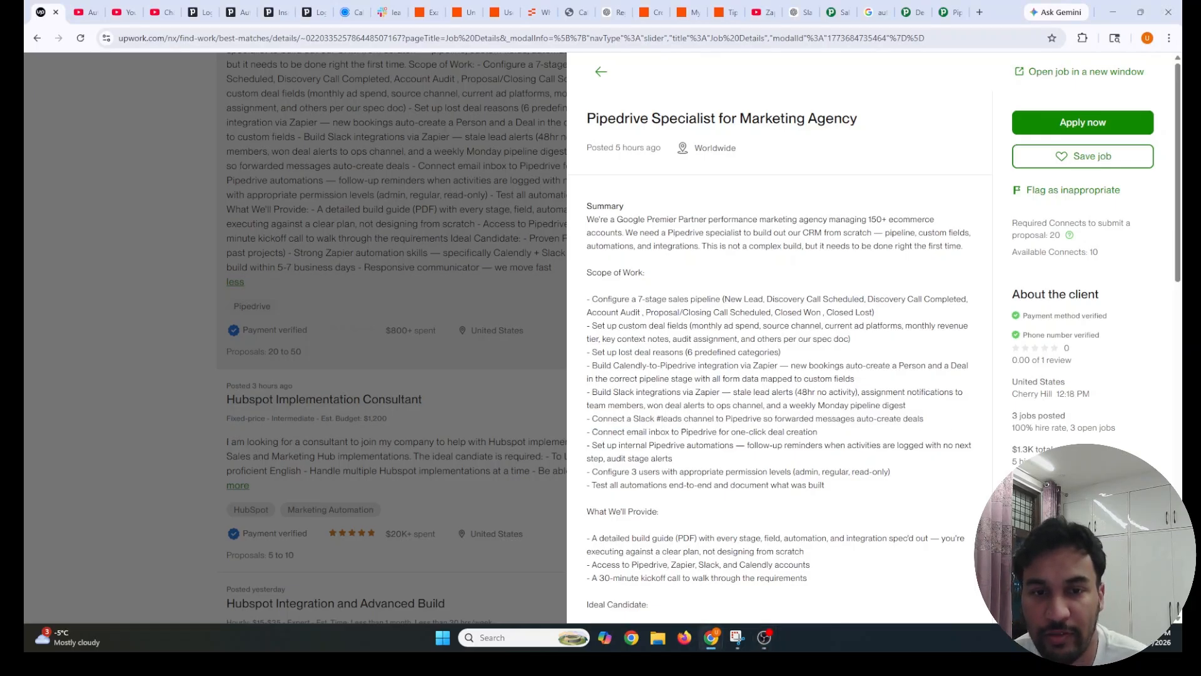
{"action": "left_click_drag", "start_coordinate": [591, 419], "coordinate": [913, 419]}
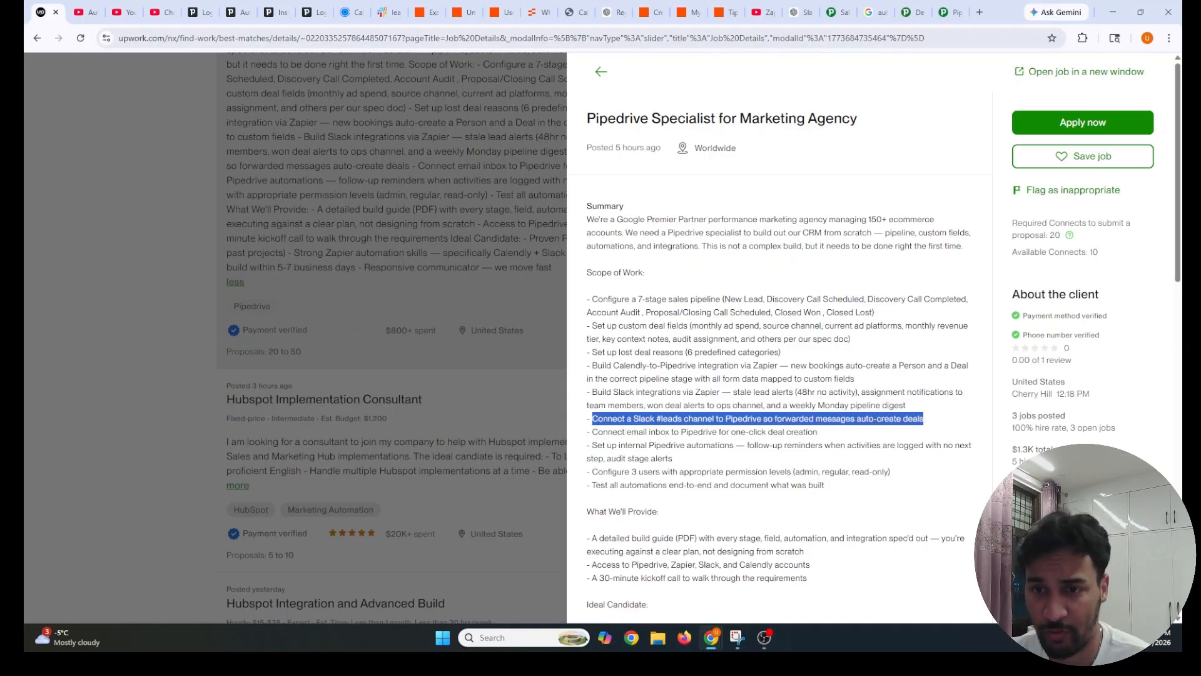
{"action": "left_click", "coordinate": [930, 420]}
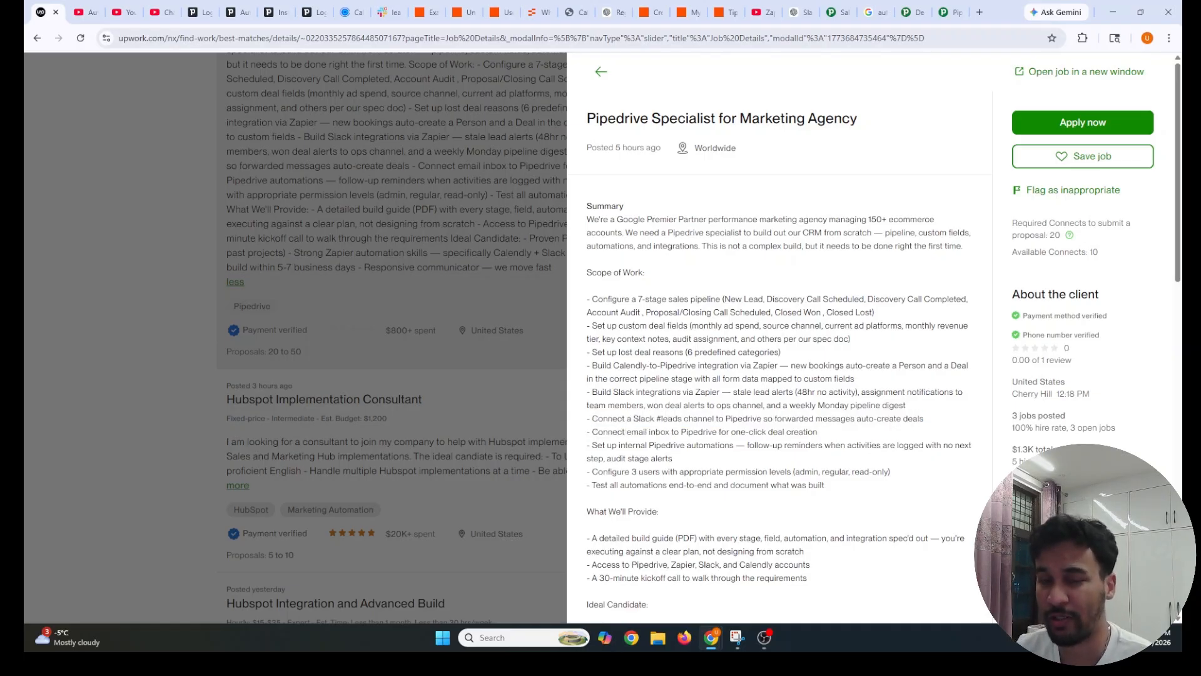
{"action": "left_click_drag", "start_coordinate": [591, 419], "coordinate": [937, 429]}
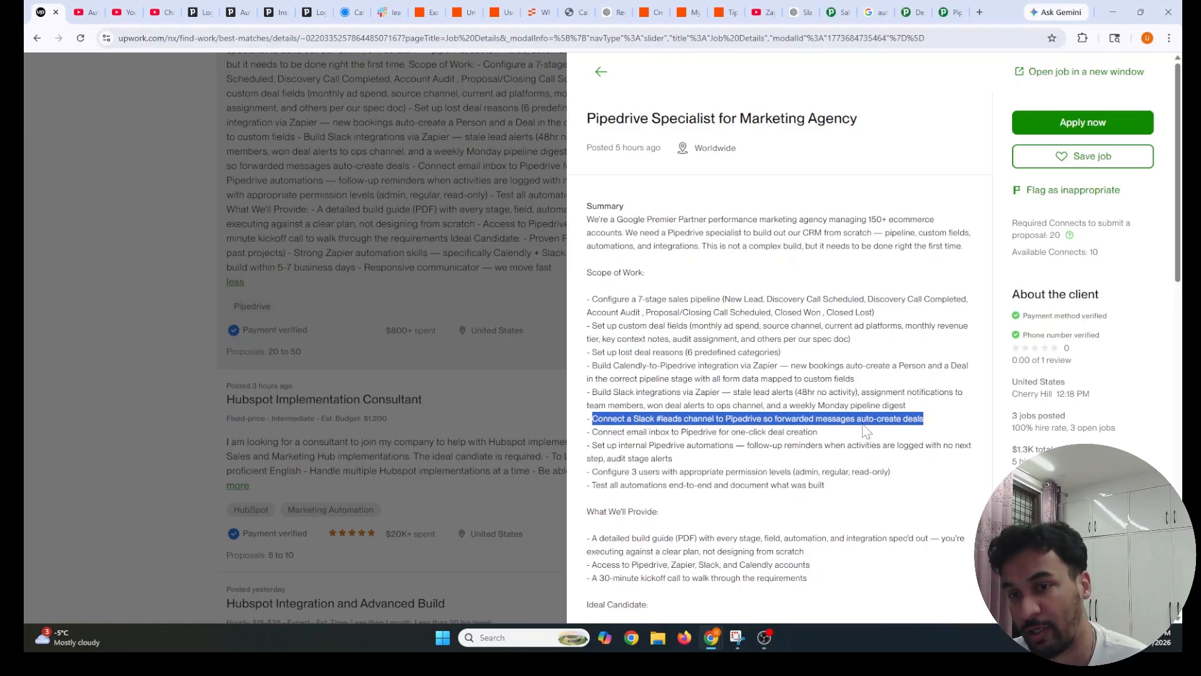
{"action": "left_click_drag", "start_coordinate": [924, 418], "coordinate": [587, 418]}
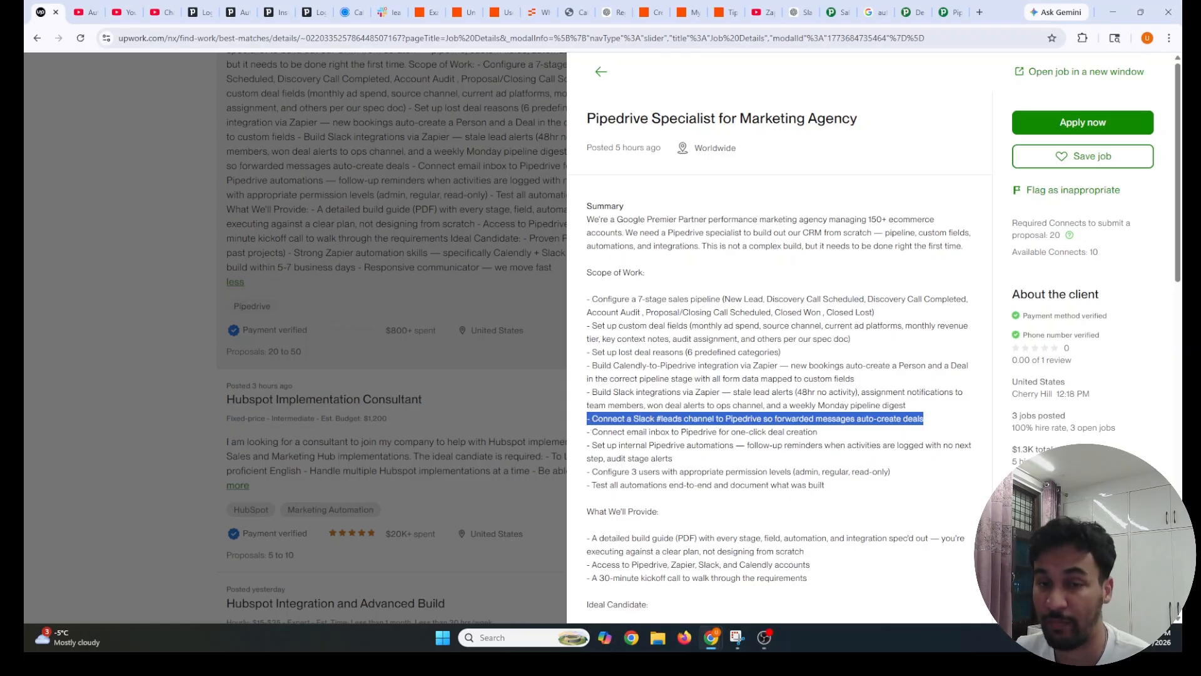
Highlight the email inbox requirement, then bring up the Pipedrive Gmail add-on help article
{"action": "left_click_drag", "start_coordinate": [588, 432], "coordinate": [817, 432]}
{"action": "left_click", "coordinate": [824, 438]}
{"action": "left_click", "coordinate": [826, 438]}
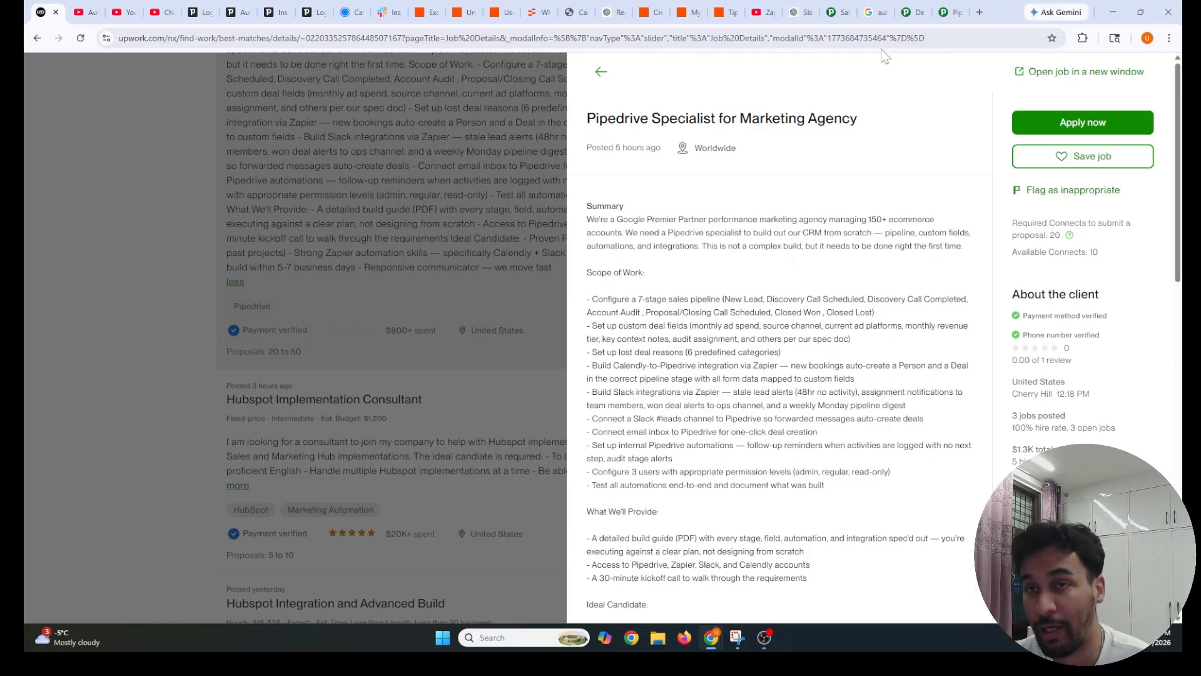
{"action": "left_click", "coordinate": [943, 14]}
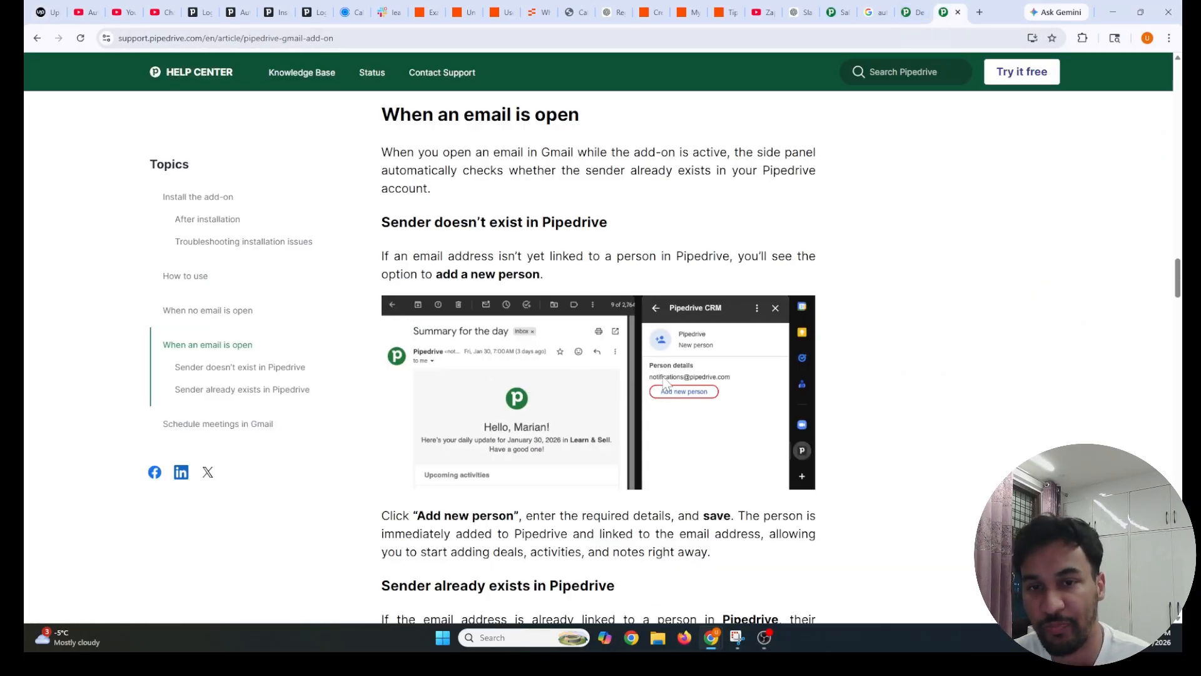
Read through the Pipedrive Gmail add-on help article on adding senders as persons
{"action": "scroll", "coordinate": [455, 337], "scroll_direction": "down", "scroll_amount": 2}
{"action": "scroll", "coordinate": [454, 344], "scroll_direction": "up", "scroll_amount": 2}
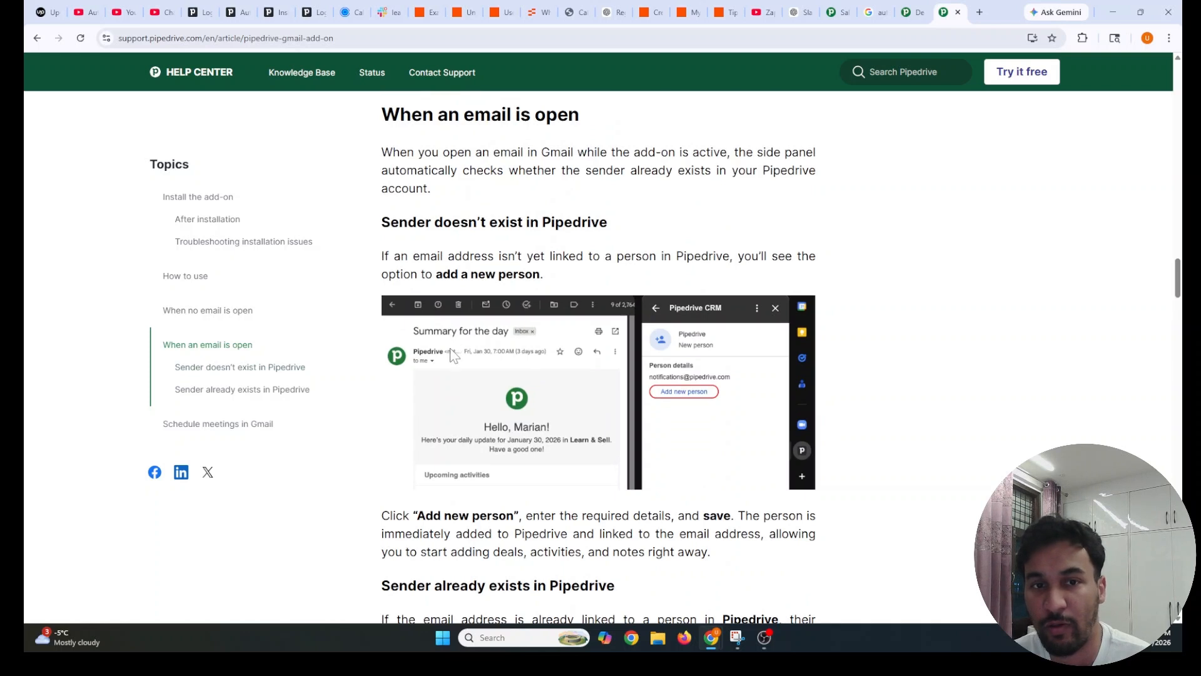
{"action": "scroll", "coordinate": [411, 460], "scroll_direction": "down", "scroll_amount": 1}
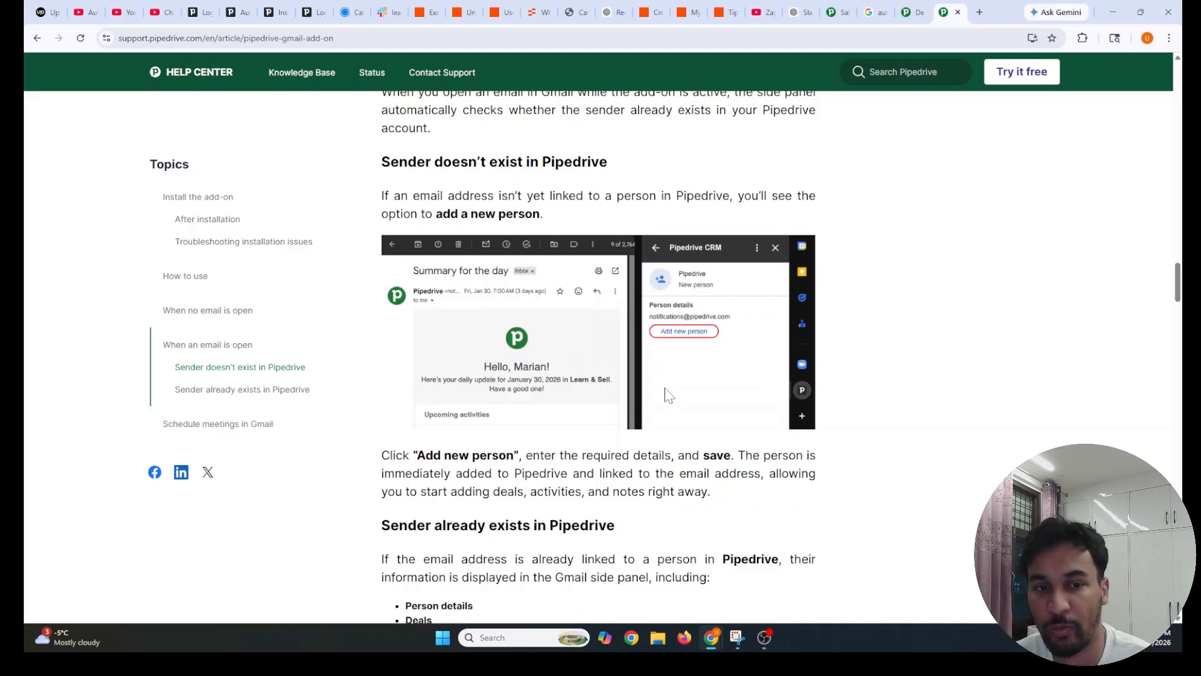
{"action": "scroll", "coordinate": [653, 410], "scroll_direction": "down", "scroll_amount": 3}
{"action": "scroll", "coordinate": [649, 407], "scroll_direction": "down", "scroll_amount": 3}
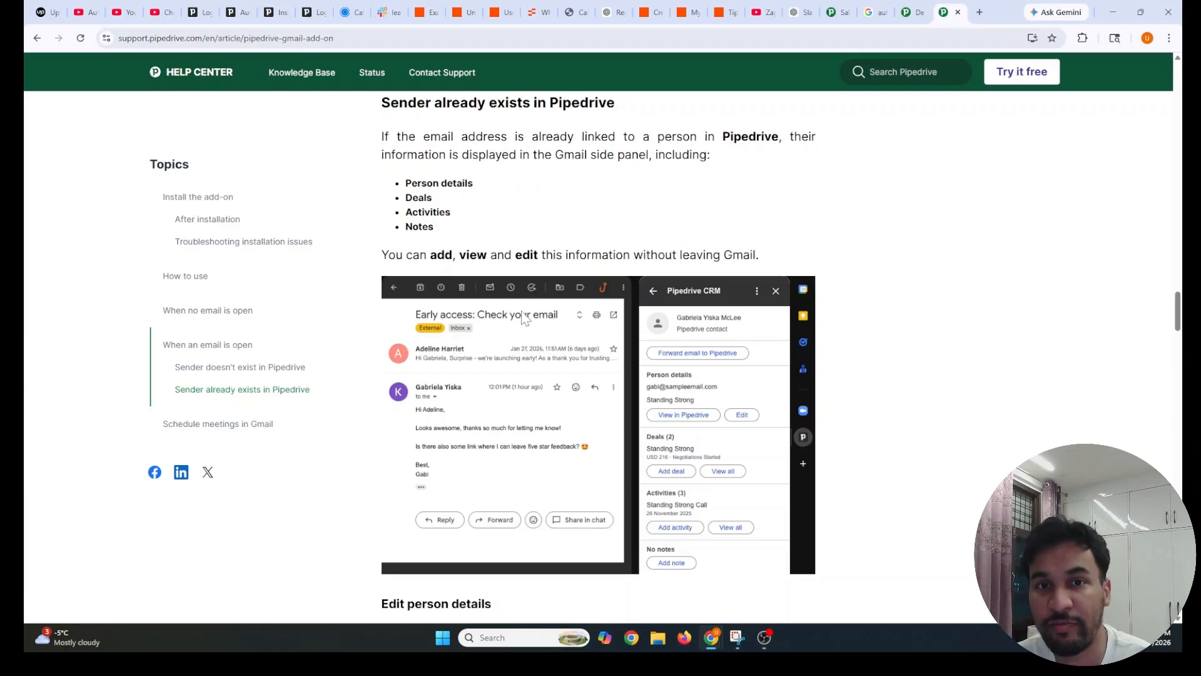
{"action": "scroll", "coordinate": [707, 490], "scroll_direction": "down", "scroll_amount": 12}
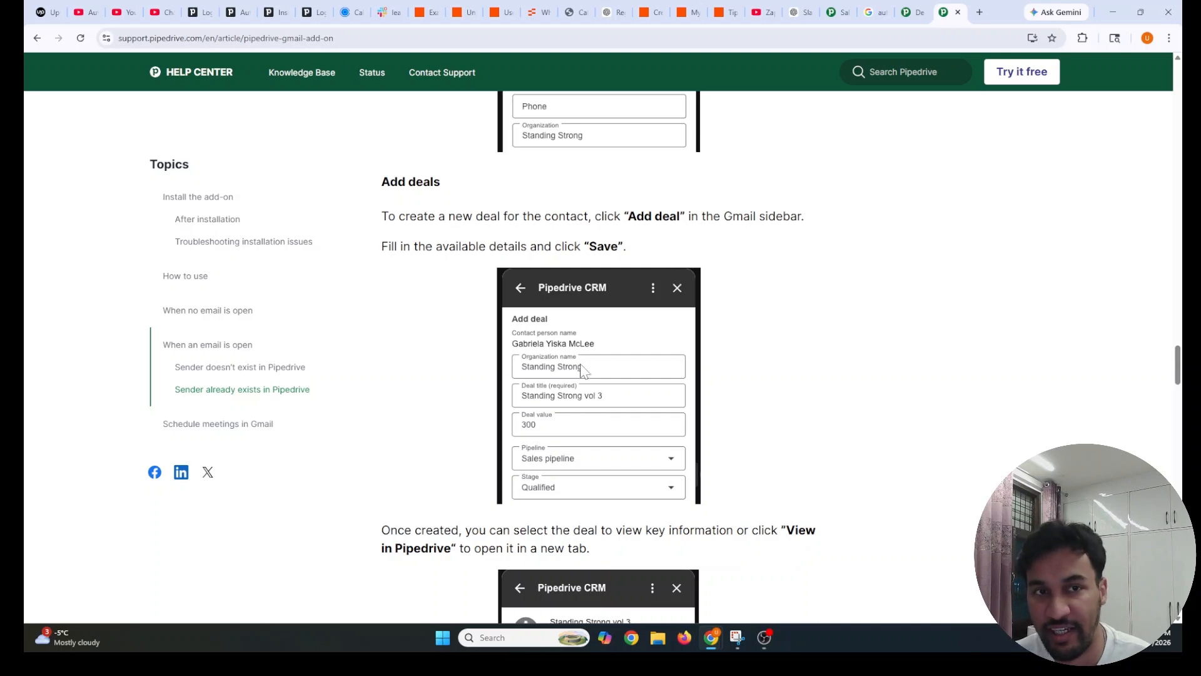
{"action": "scroll", "coordinate": [582, 370], "scroll_direction": "down", "scroll_amount": 1}
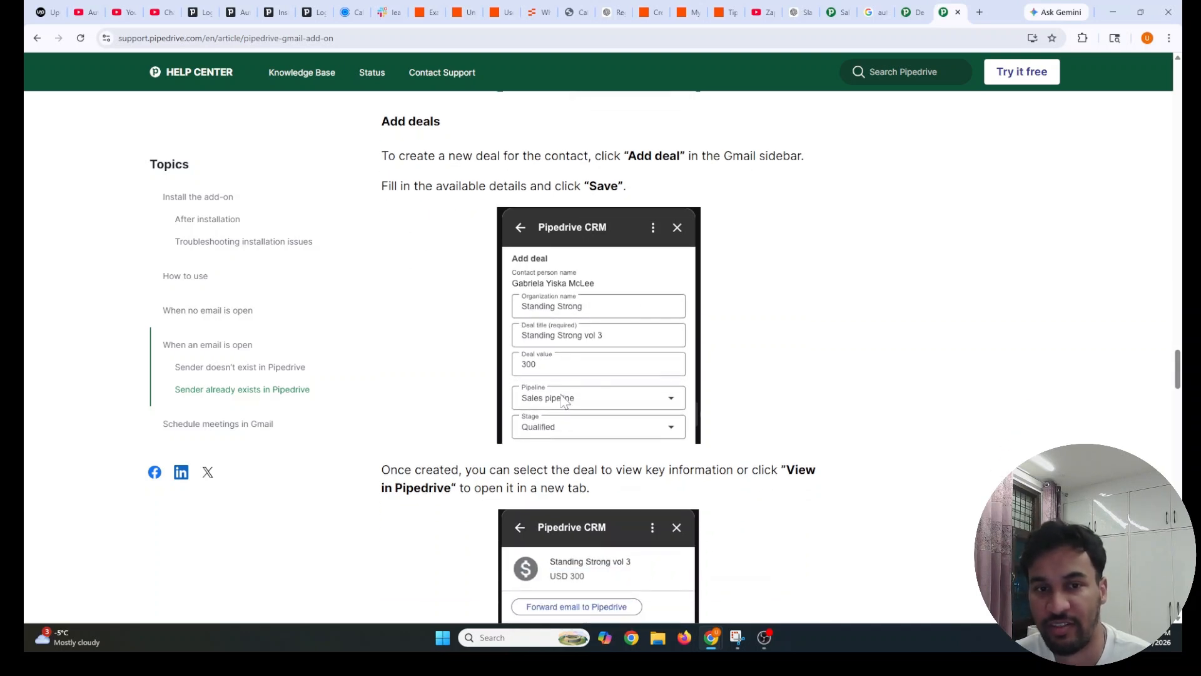
{"action": "scroll", "coordinate": [560, 403], "scroll_direction": "down", "scroll_amount": 9}
{"action": "scroll", "coordinate": [559, 441], "scroll_direction": "down", "scroll_amount": 7}
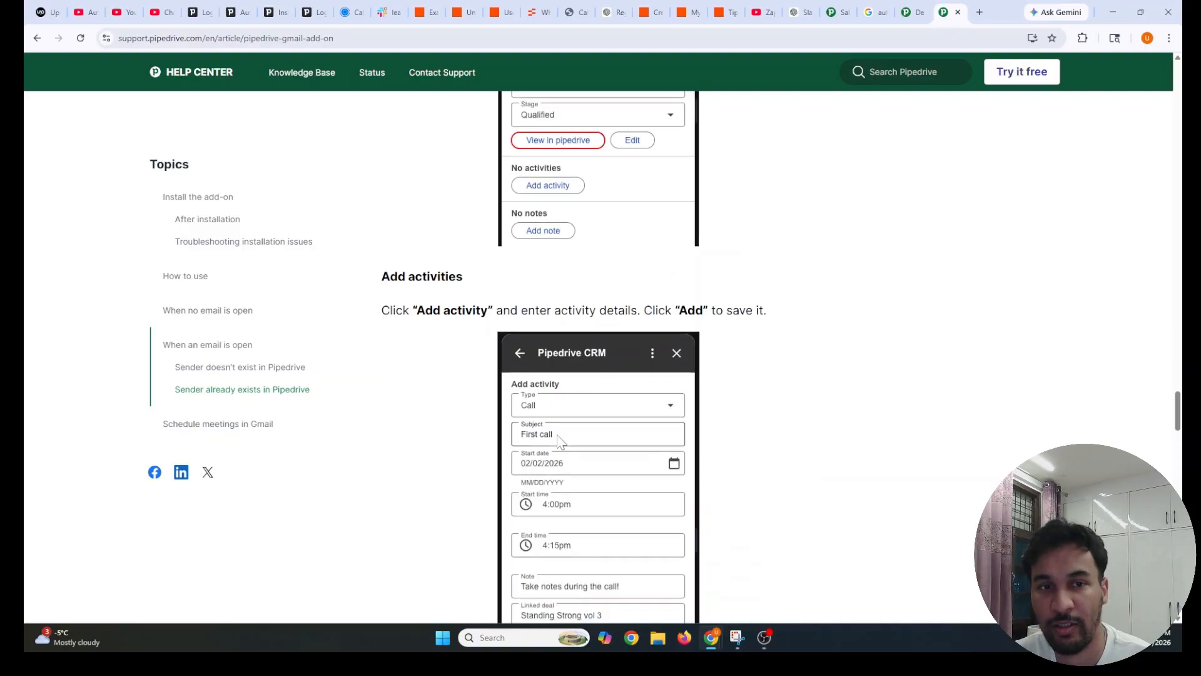
{"action": "scroll", "coordinate": [558, 428], "scroll_direction": "down", "scroll_amount": 5}
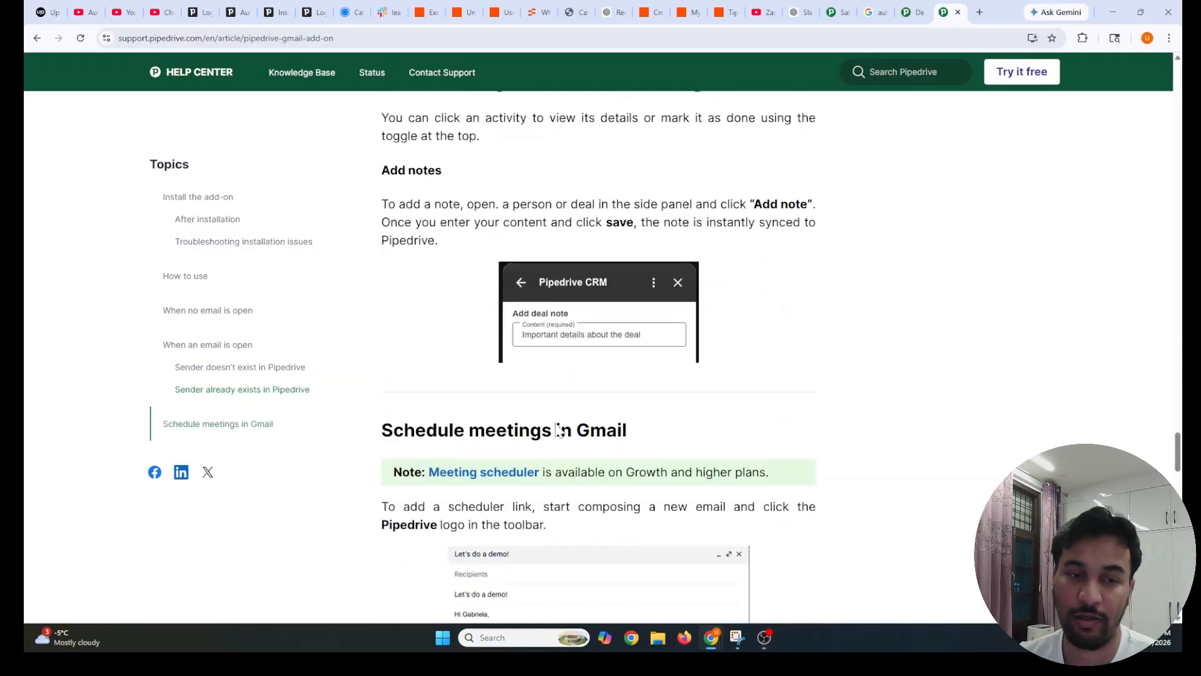
{"action": "scroll", "coordinate": [559, 428], "scroll_direction": "down", "scroll_amount": 4}
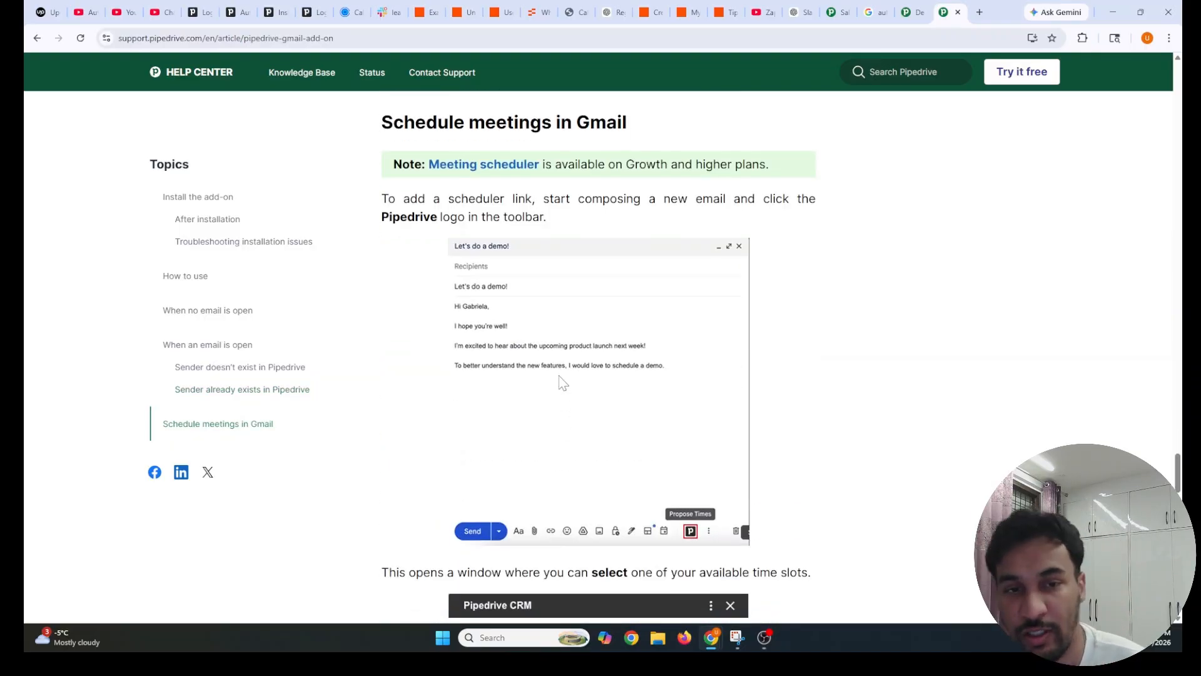
{"action": "scroll", "coordinate": [560, 382], "scroll_direction": "up", "scroll_amount": 20}
{"action": "scroll", "coordinate": [562, 377], "scroll_direction": "up", "scroll_amount": 20}
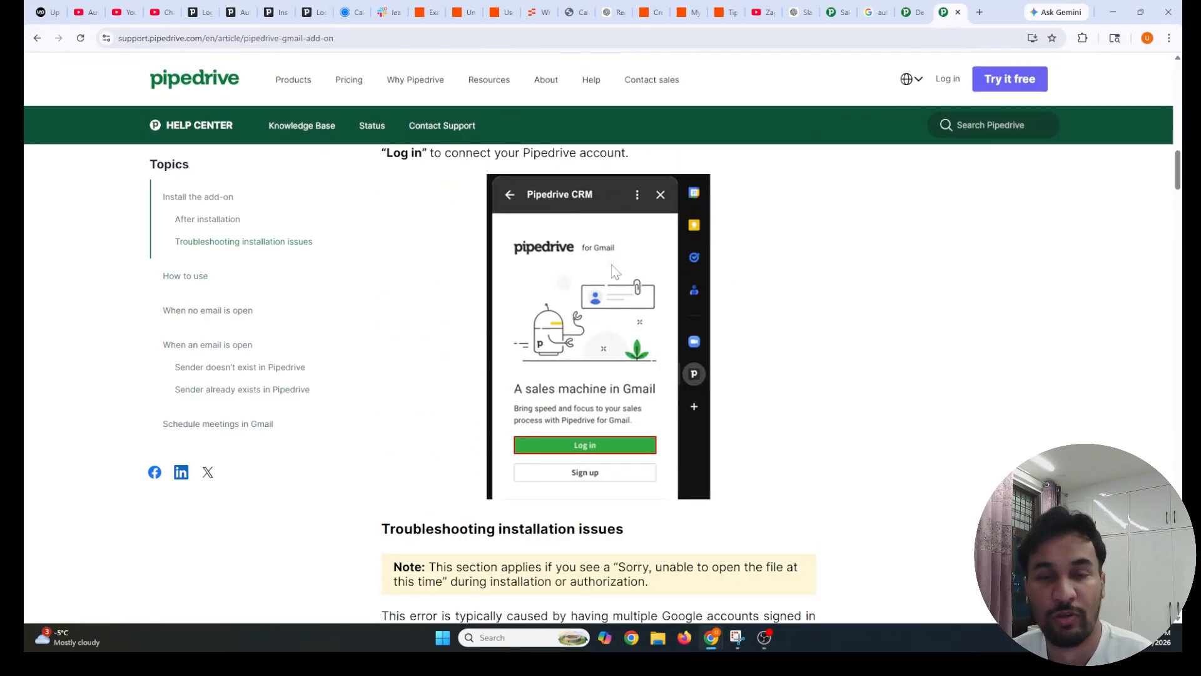
{"action": "scroll", "coordinate": [550, 319], "scroll_direction": "down", "scroll_amount": 12}
{"action": "scroll", "coordinate": [431, 261], "scroll_direction": "down", "scroll_amount": 20}
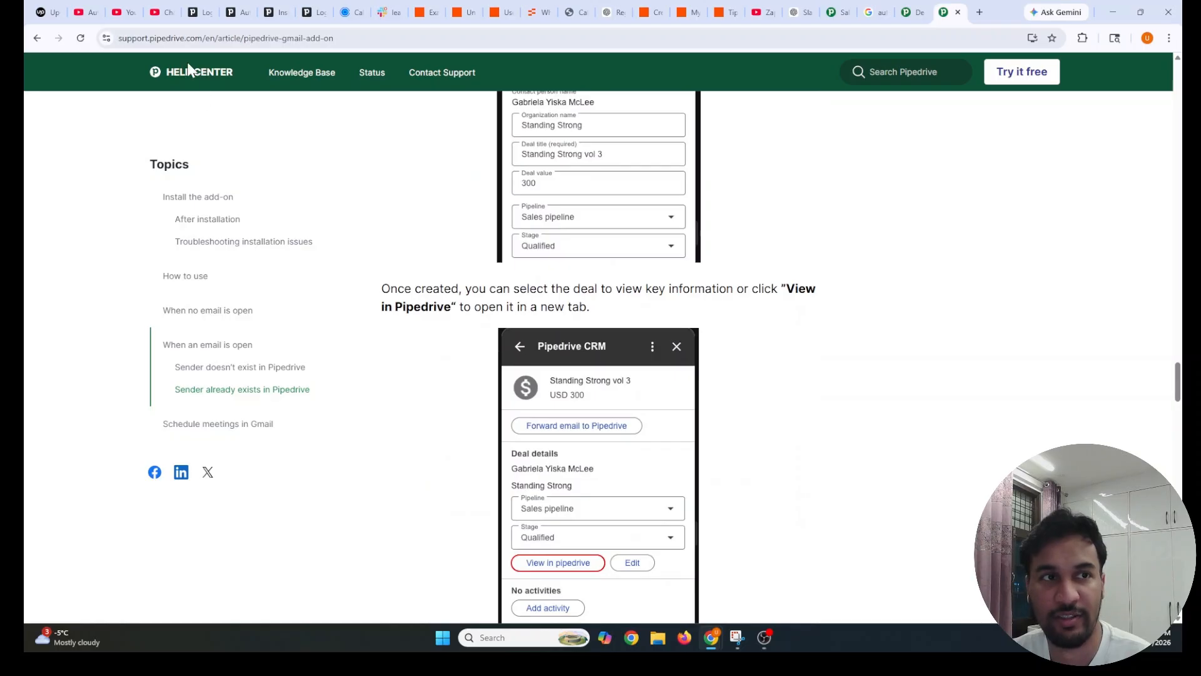
Highlight the pipedrive-gmail-add-on part of the article URL, then return to the Upwork job post
{"action": "left_click", "coordinate": [187, 39]}
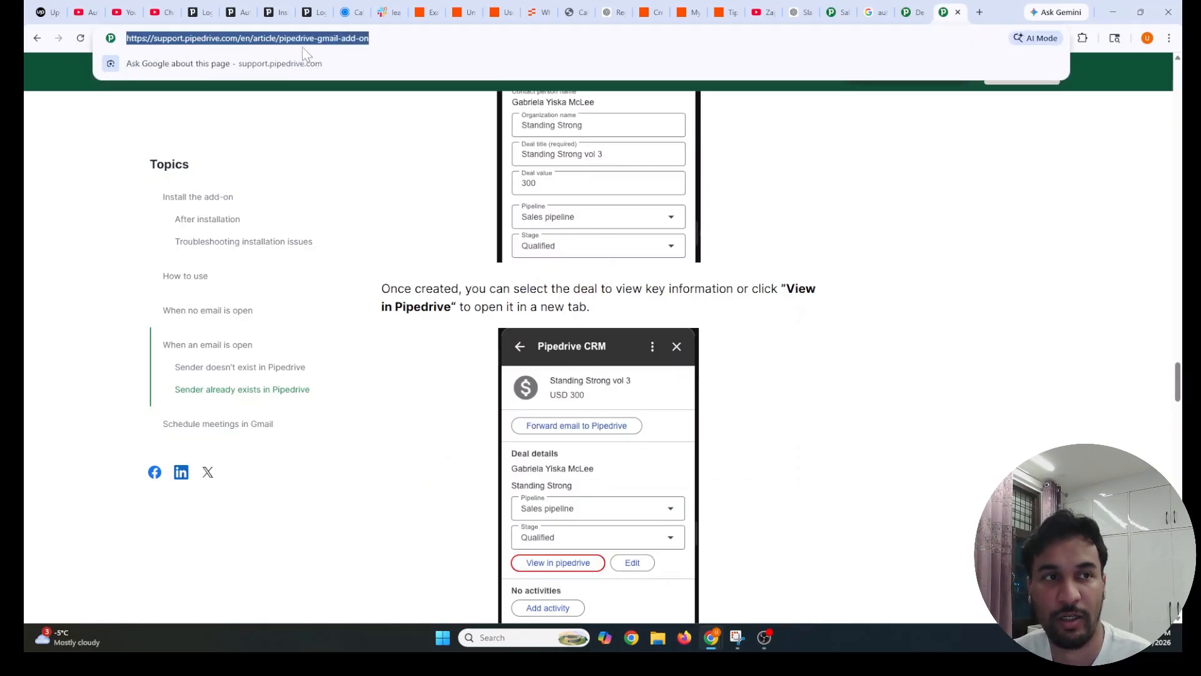
{"action": "left_click", "coordinate": [251, 38]}
{"action": "left_click_drag", "start_coordinate": [280, 38], "coordinate": [379, 39]}
{"action": "left_click", "coordinate": [389, 41]}
{"action": "left_click", "coordinate": [462, 145]}
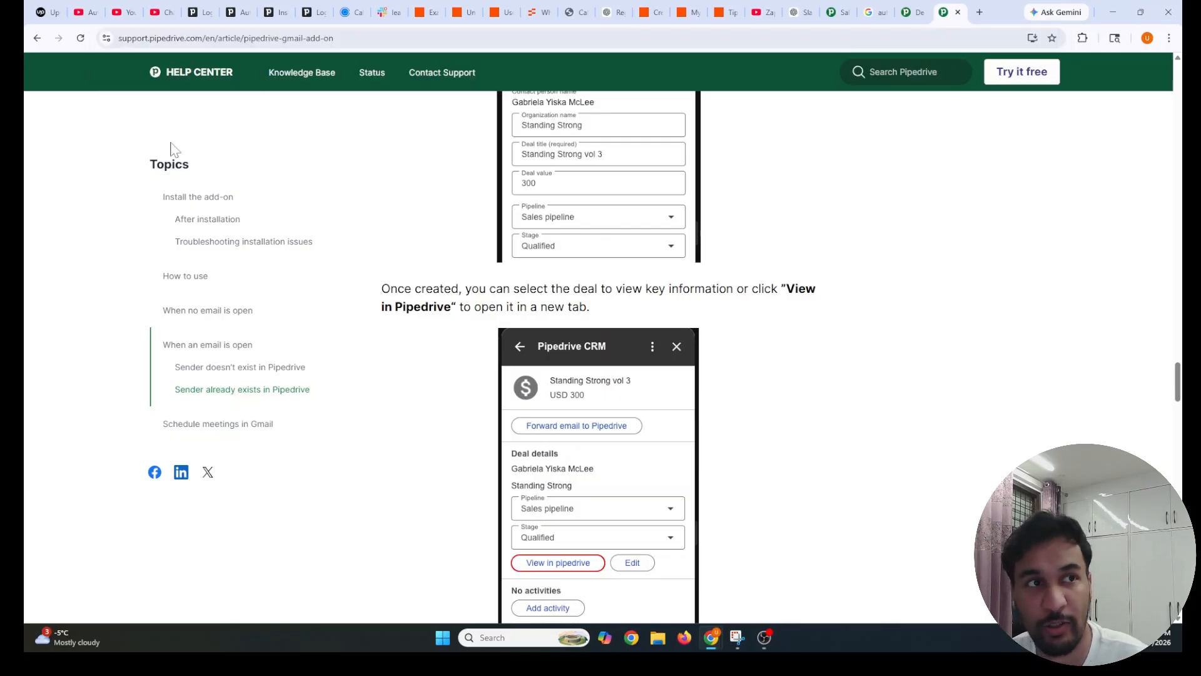
{"action": "left_click", "coordinate": [42, 11]}
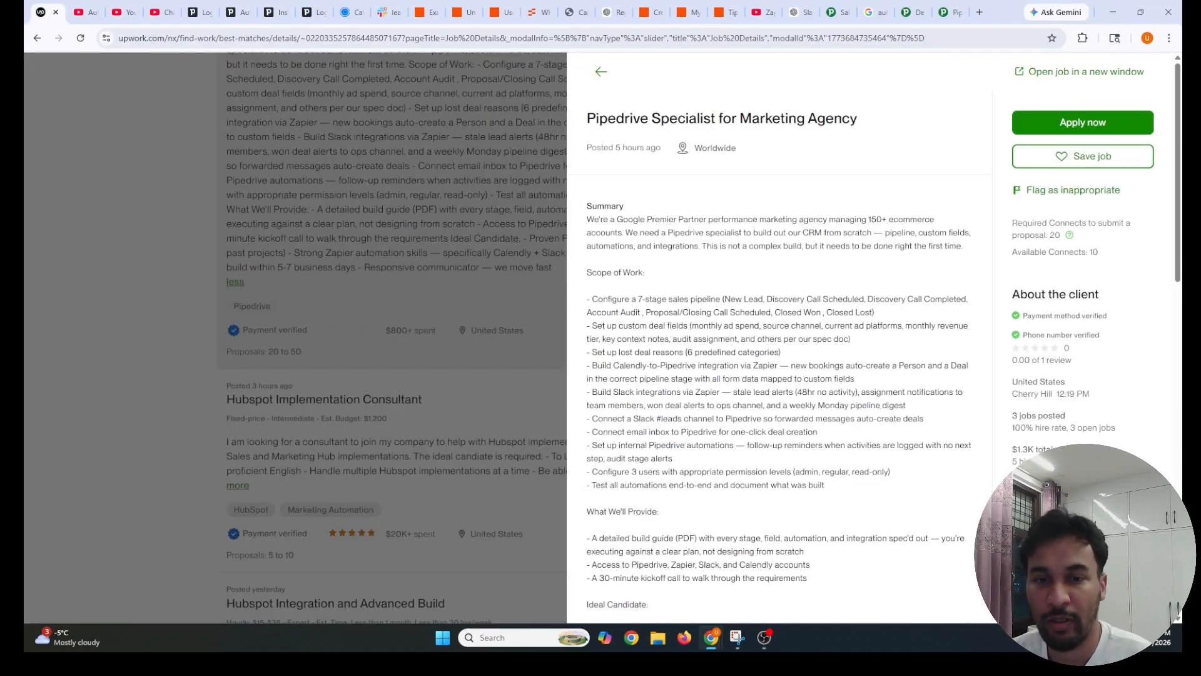
{"action": "left_click_drag", "start_coordinate": [591, 445], "coordinate": [710, 463]}
{"action": "left_click", "coordinate": [804, 462]}
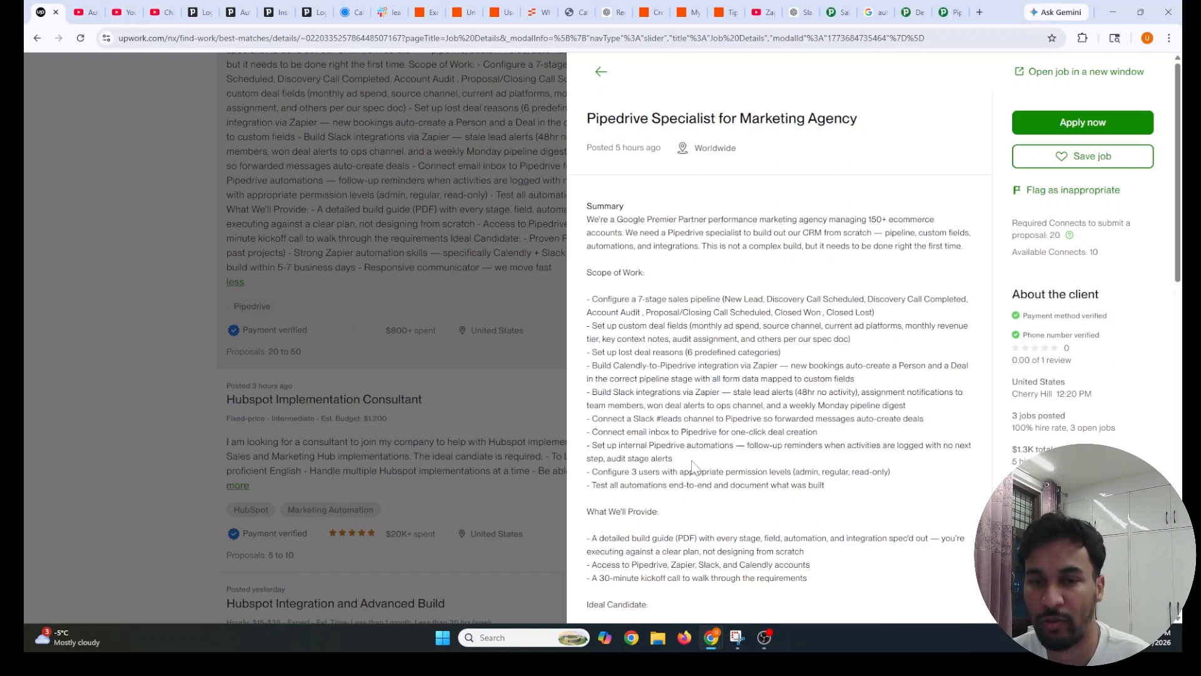
{"action": "left_click_drag", "start_coordinate": [686, 461], "coordinate": [581, 445]}
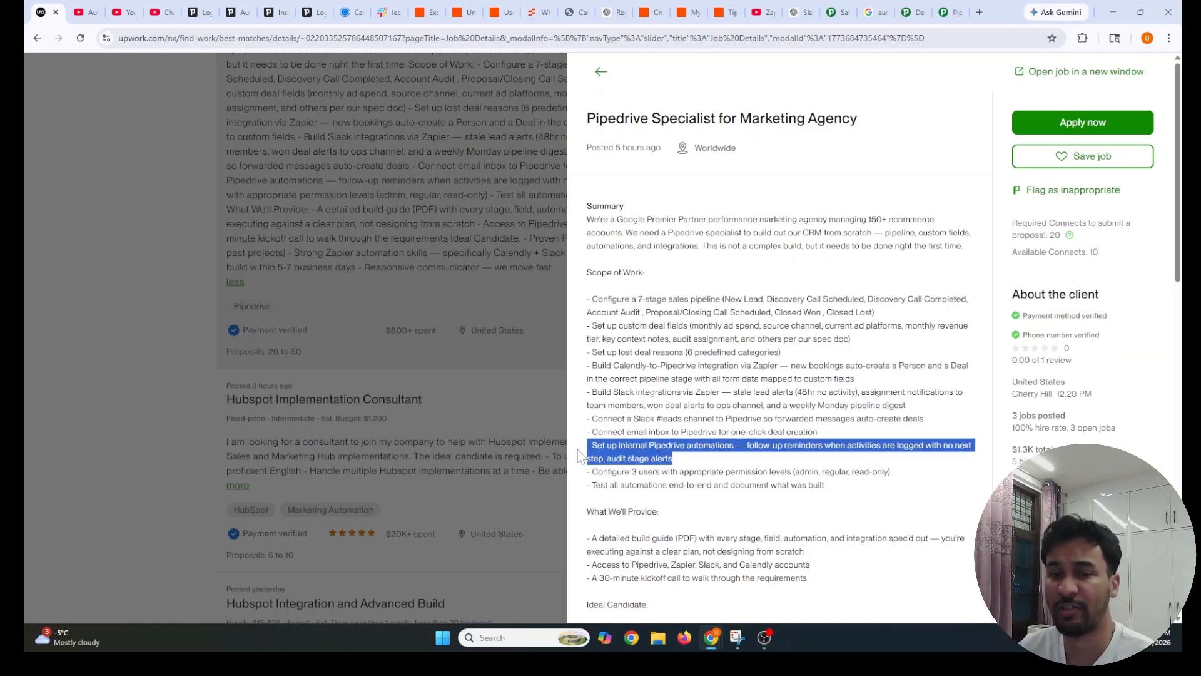
{"action": "left_click_drag", "start_coordinate": [680, 458], "coordinate": [576, 444]}
{"action": "left_click", "coordinate": [700, 455]}
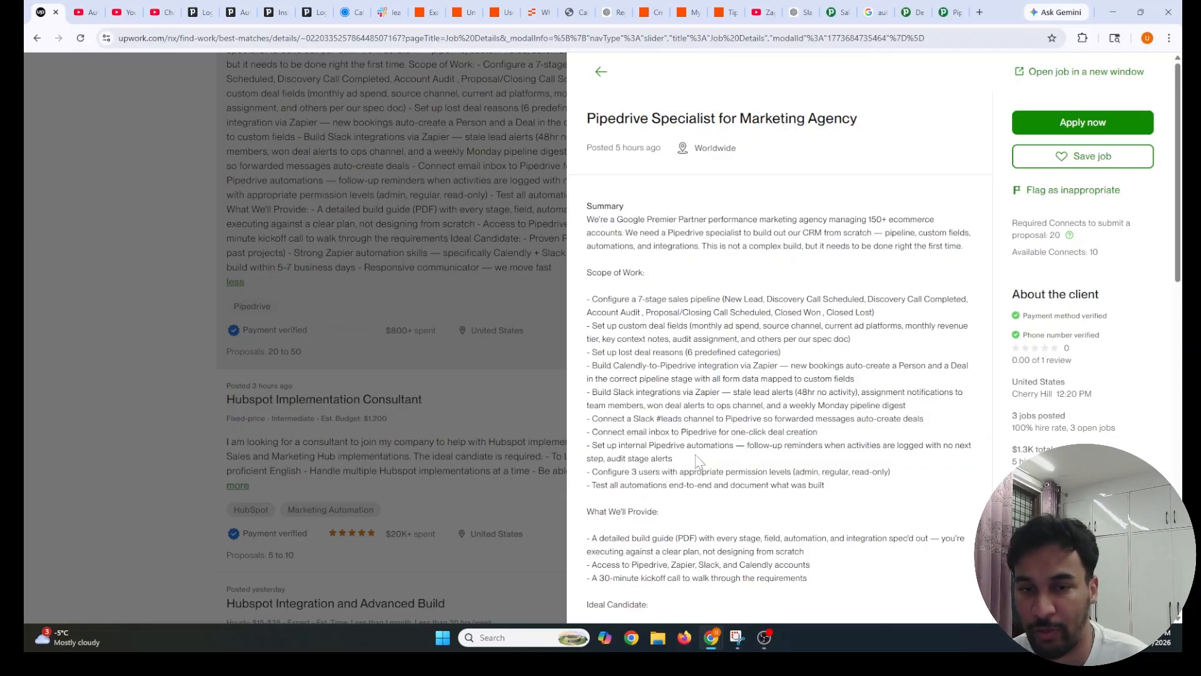
{"action": "left_click_drag", "start_coordinate": [676, 459], "coordinate": [578, 445]}
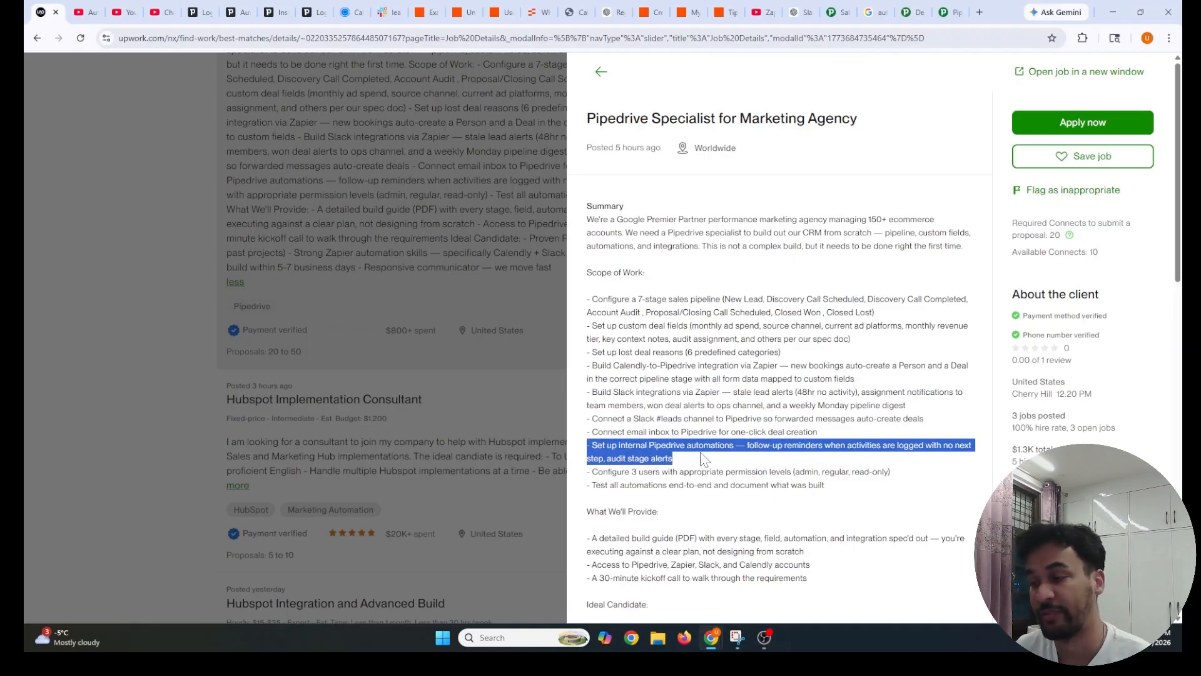
{"action": "left_click_drag", "start_coordinate": [598, 472], "coordinate": [906, 477]}
{"action": "left_click", "coordinate": [915, 478]}
{"action": "left_click_drag", "start_coordinate": [596, 495], "coordinate": [844, 492]}
{"action": "left_click", "coordinate": [844, 492]}
{"action": "left_click_drag", "start_coordinate": [583, 497], "coordinate": [843, 492]}
{"action": "left_click", "coordinate": [843, 493]}
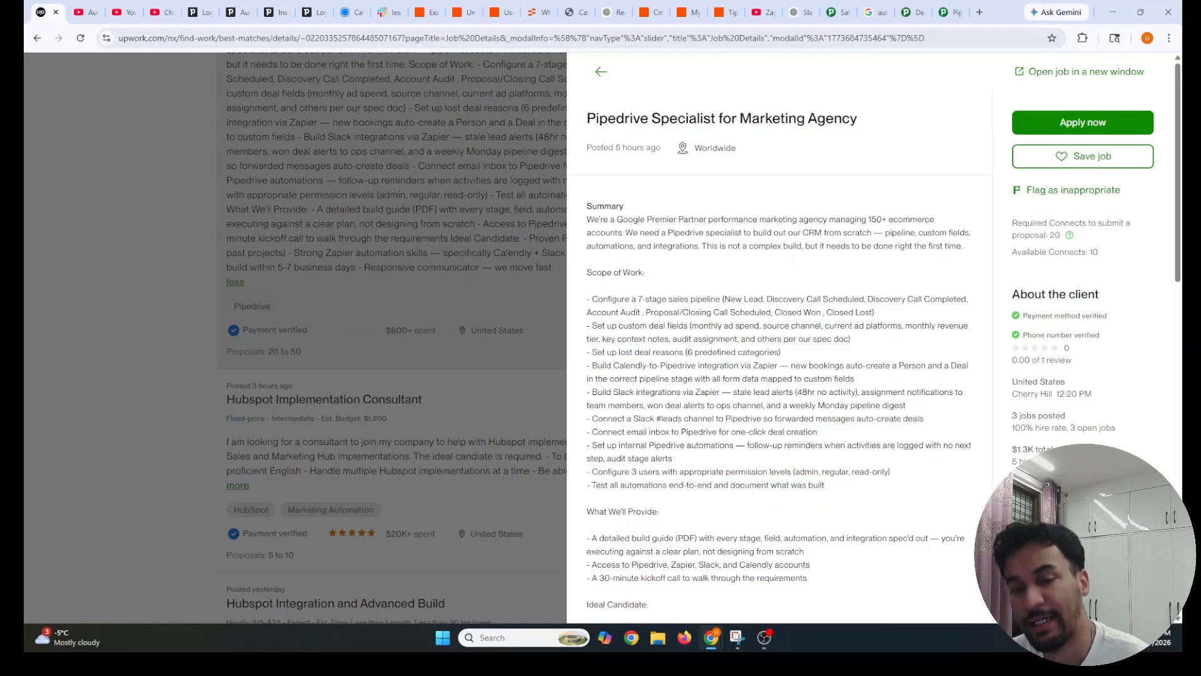
{"action": "left_click_drag", "start_coordinate": [827, 491], "coordinate": [856, 489]}
{"action": "left_click", "coordinate": [856, 492]}
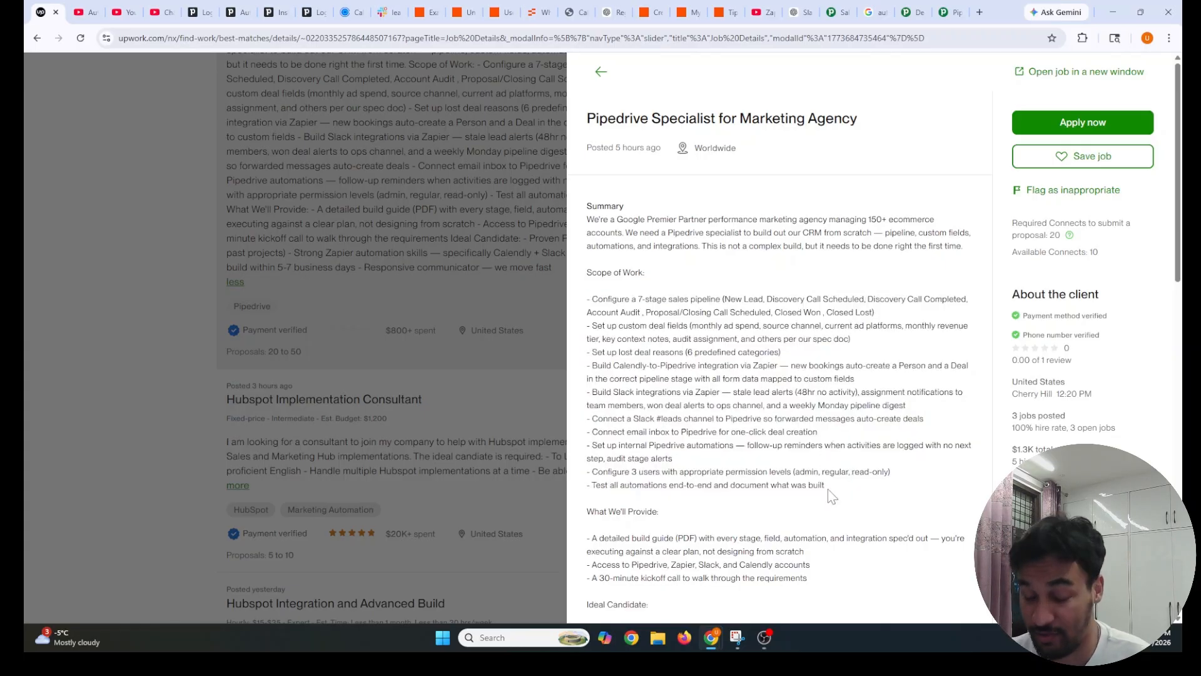
{"action": "left_click_drag", "start_coordinate": [826, 492], "coordinate": [585, 491]}
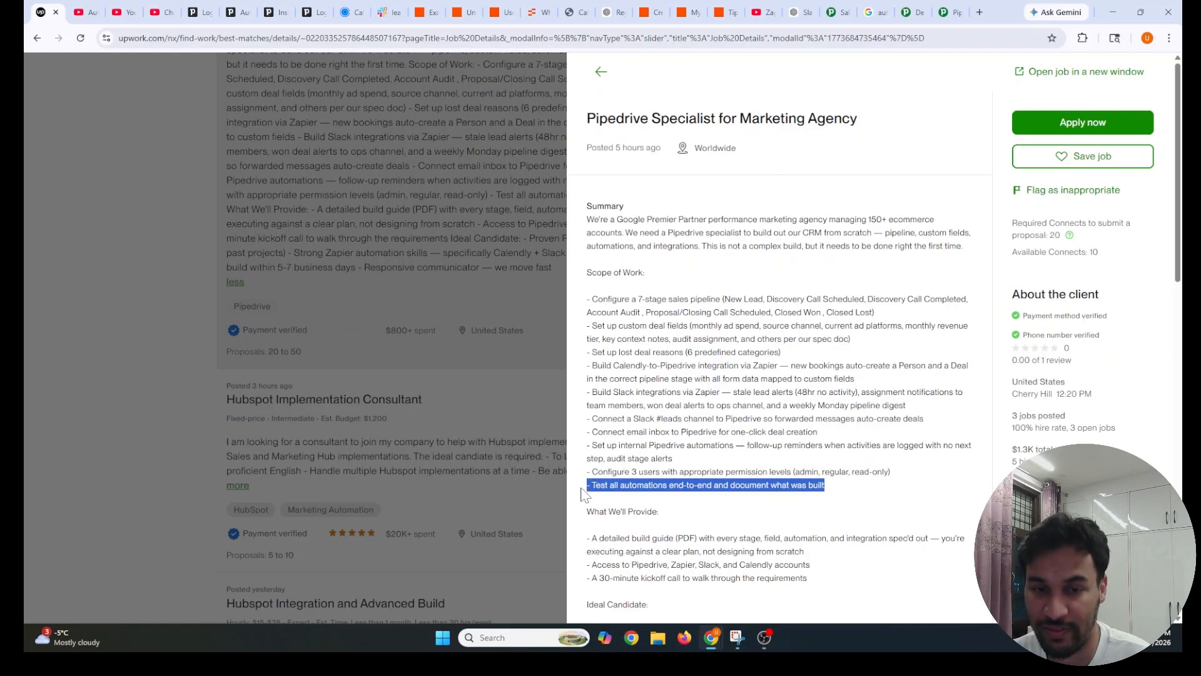
{"action": "scroll", "coordinate": [639, 502], "scroll_direction": "down", "scroll_amount": 13}
{"action": "scroll", "coordinate": [643, 491], "scroll_direction": "up", "scroll_amount": 5}
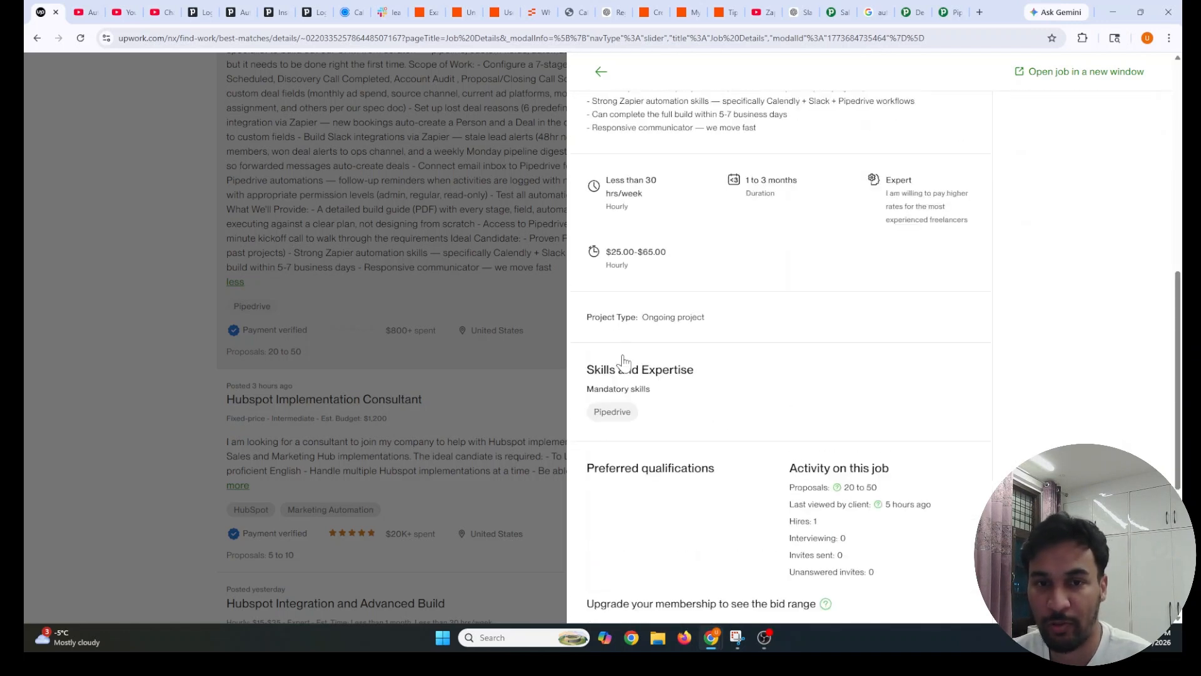
{"action": "left_click", "coordinate": [652, 281]}
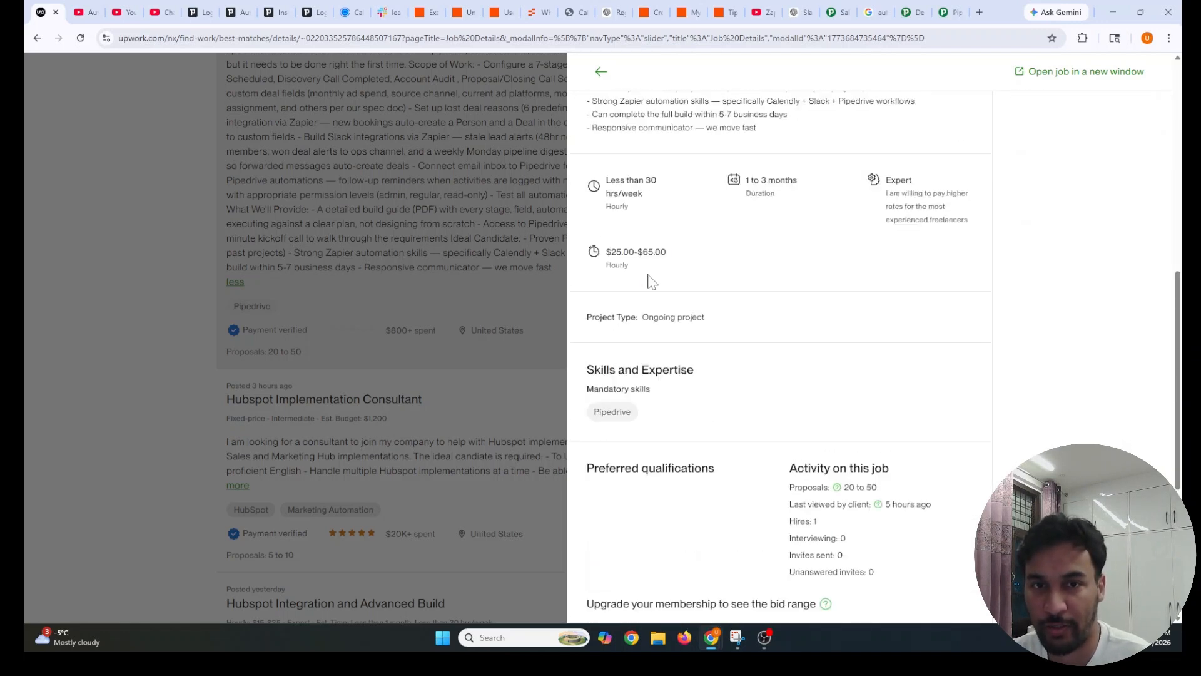
{"action": "scroll", "coordinate": [652, 280], "scroll_direction": "up", "scroll_amount": 2}
{"action": "left_click_drag", "start_coordinate": [637, 392], "coordinate": [853, 579]}
{"action": "scroll", "coordinate": [619, 238], "scroll_direction": "up", "scroll_amount": 6}
{"action": "scroll", "coordinate": [842, 549], "scroll_direction": "down", "scroll_amount": 4}
{"action": "scroll", "coordinate": [751, 383], "scroll_direction": "up", "scroll_amount": 2}
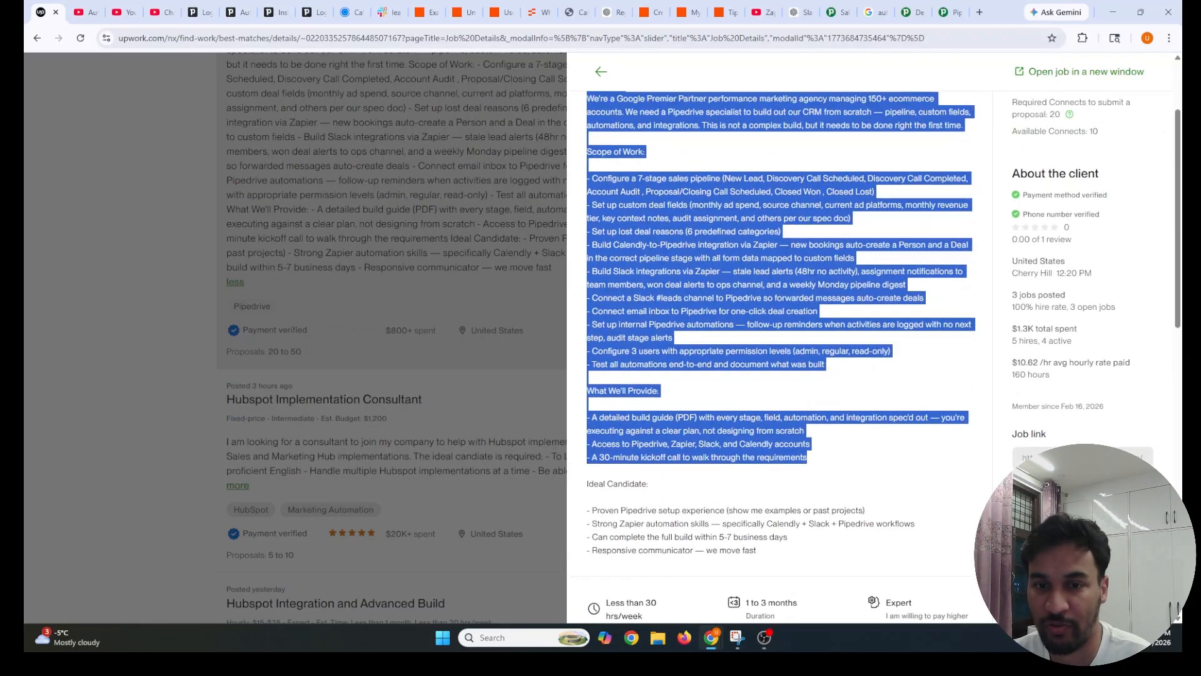
{"action": "left_click_drag", "start_coordinate": [719, 537], "coordinate": [783, 538]}
{"action": "left_click", "coordinate": [744, 494]}
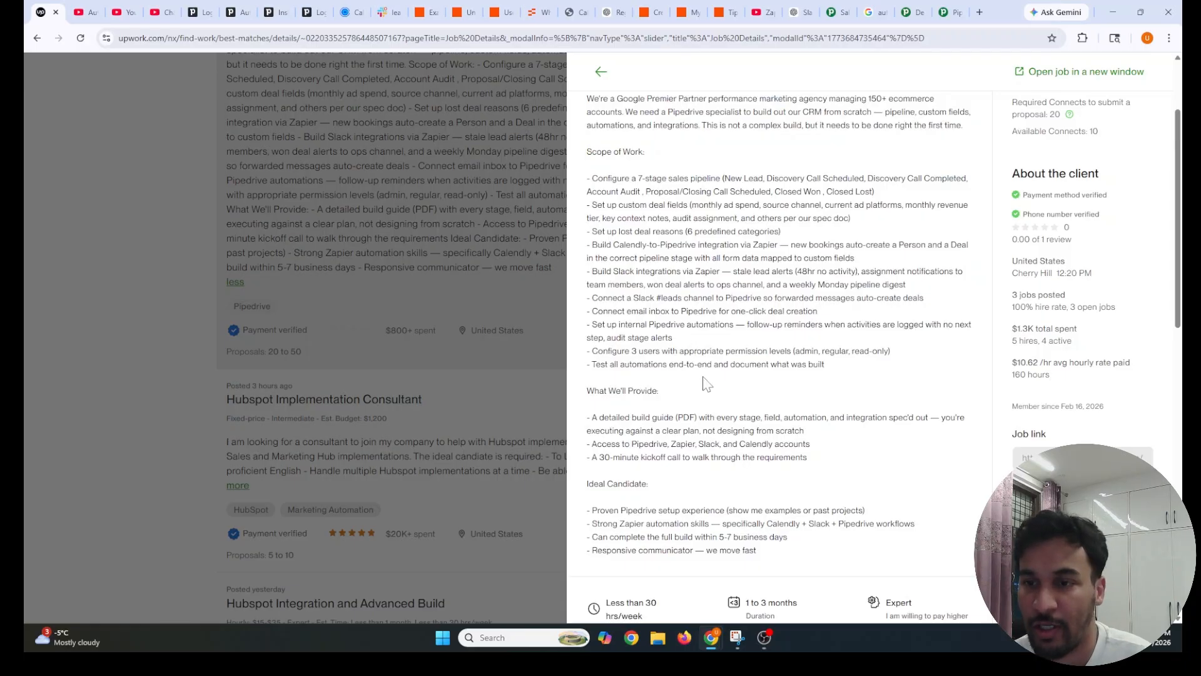
{"action": "scroll", "coordinate": [719, 460], "scroll_direction": "up", "scroll_amount": 3}
{"action": "scroll", "coordinate": [757, 451], "scroll_direction": "down", "scroll_amount": 1}
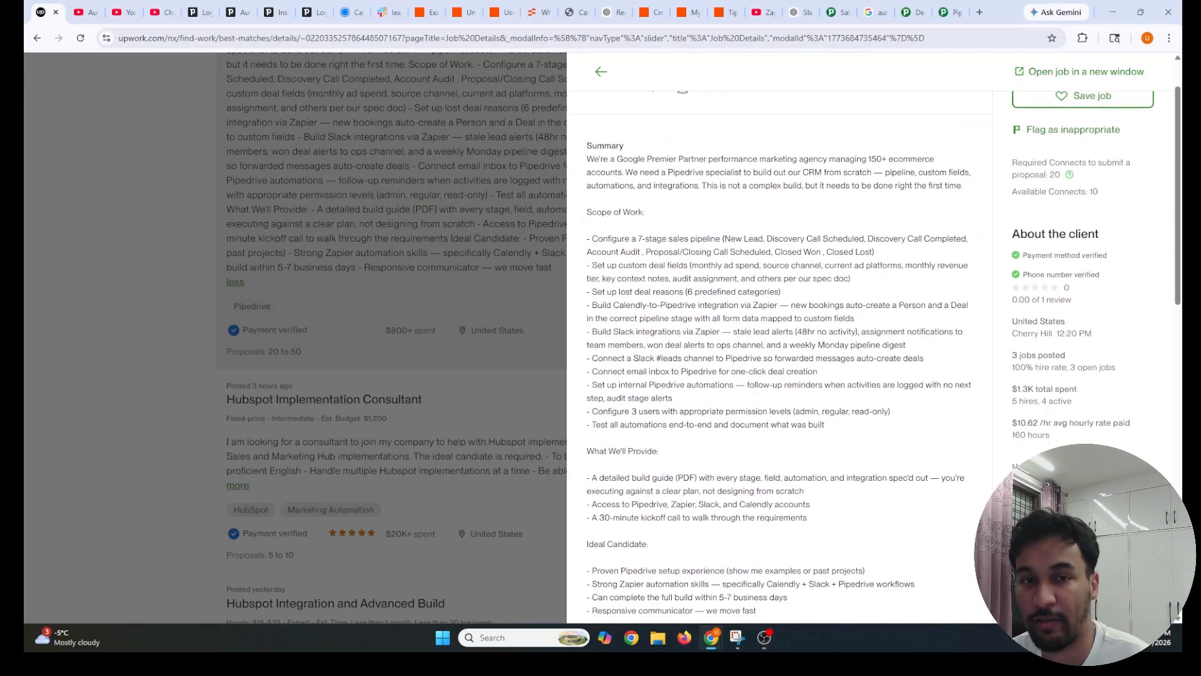
{"action": "left_click_drag", "start_coordinate": [585, 151], "coordinate": [860, 547]}
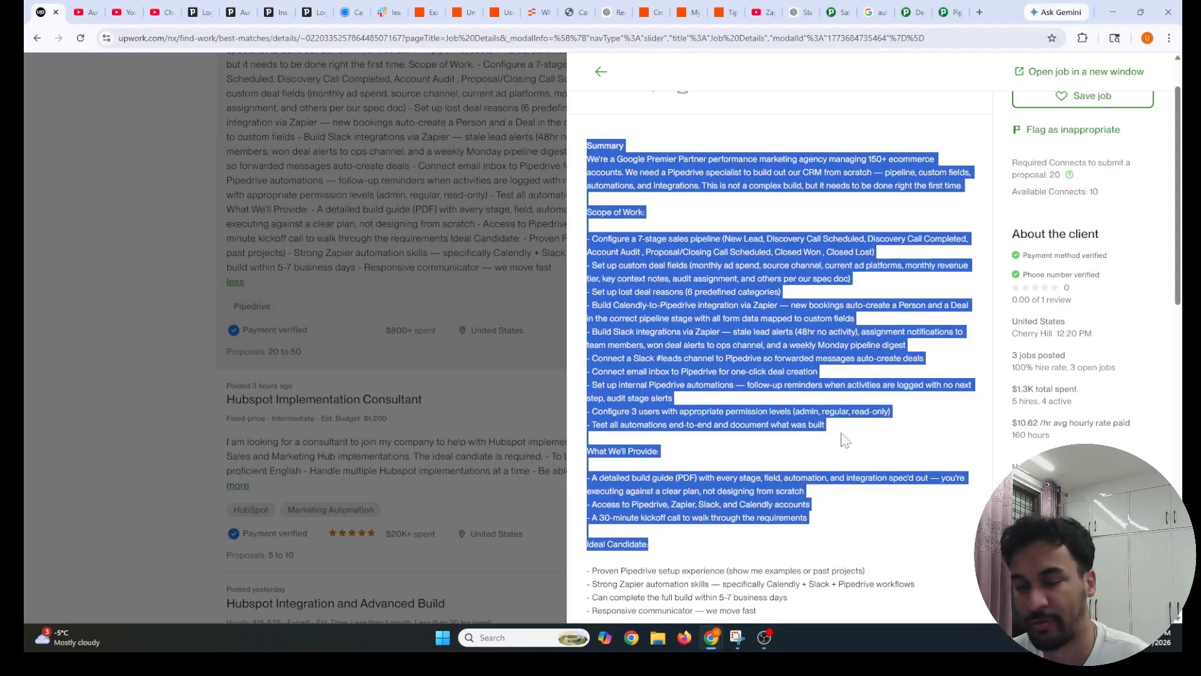
{"action": "left_click", "coordinate": [781, 374]}
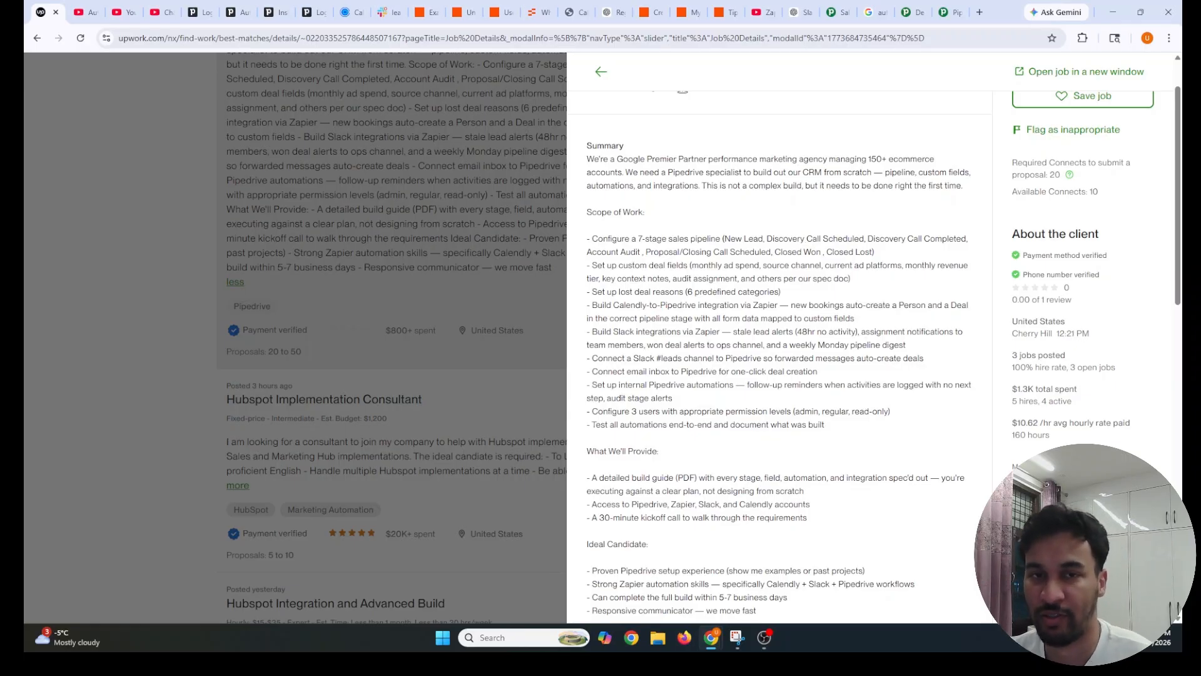
{"action": "left_click_drag", "start_coordinate": [585, 146], "coordinate": [769, 437]}
{"action": "scroll", "coordinate": [735, 424], "scroll_direction": "down", "scroll_amount": 3}
{"action": "left_click", "coordinate": [769, 438]}
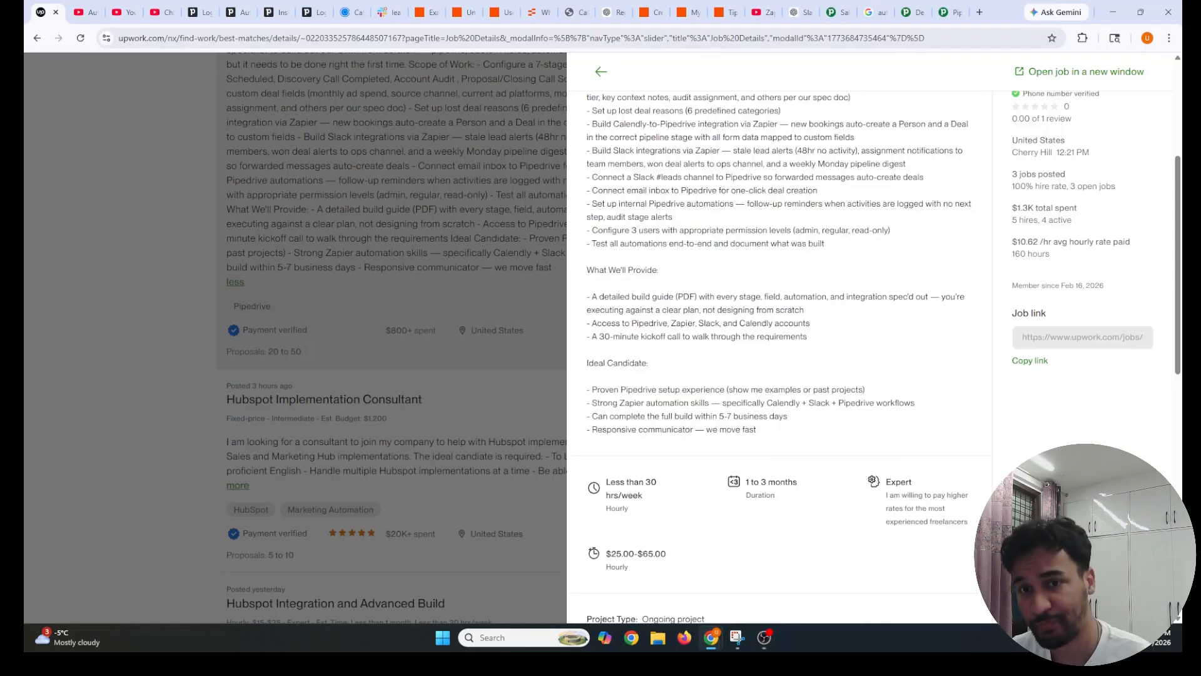